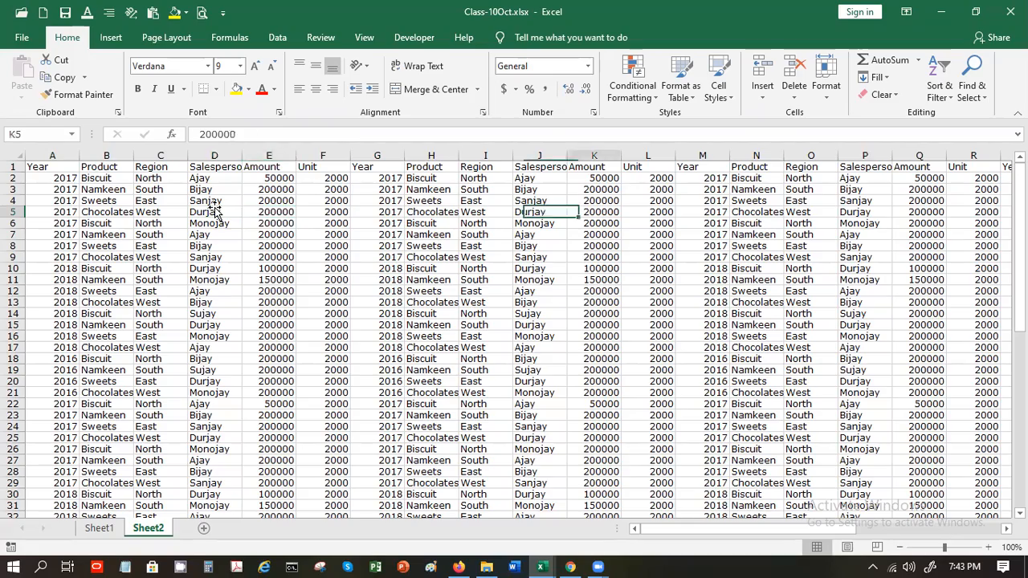
# Jump around row 5 and column A of Sheet2 to see how far the data extends
pyautogui.press('Left')
pyautogui.press('Left')
pyautogui.press('Left')
pyautogui.press('Left')
pyautogui.press('Left')
pyautogui.press('Left')
pyautogui.press('Left')
pyautogui.press('Left')
pyautogui.press('Left')
pyautogui.press('Left')
pyautogui.press('Left')
pyautogui.press('Left')
pyautogui.press('Left')
pyautogui.press('Left')
pyautogui.press('Left')
pyautogui.press('Left')
pyautogui.press('Left')
pyautogui.press('Left')
pyautogui.press('Left')
pyautogui.press('Left')
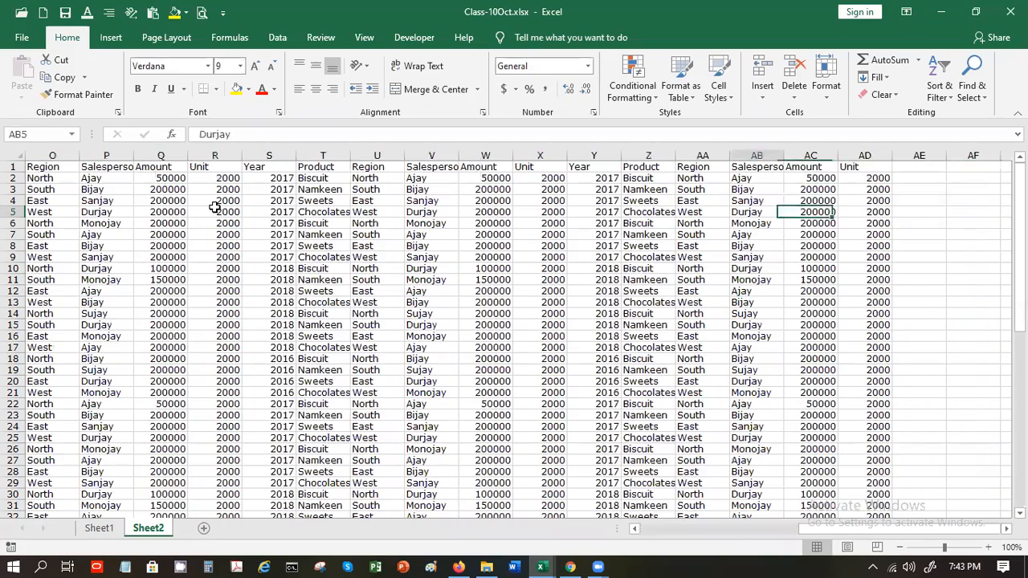
pyautogui.press('Down')
pyautogui.press('Down')
pyautogui.press('Down')
pyautogui.press('Down')
pyautogui.press('Down')
pyautogui.press('Down')
pyautogui.press('Down')
pyautogui.press('Down')
pyautogui.press('Down')
pyautogui.press('Down')
pyautogui.press('Down')
pyautogui.press('Down')
pyautogui.press('Down')
pyautogui.press('Down')
pyautogui.press('Down')
pyautogui.press('Down')
pyautogui.press('Down')
pyautogui.press('Down')
pyautogui.press('Down')
pyautogui.press('Down')
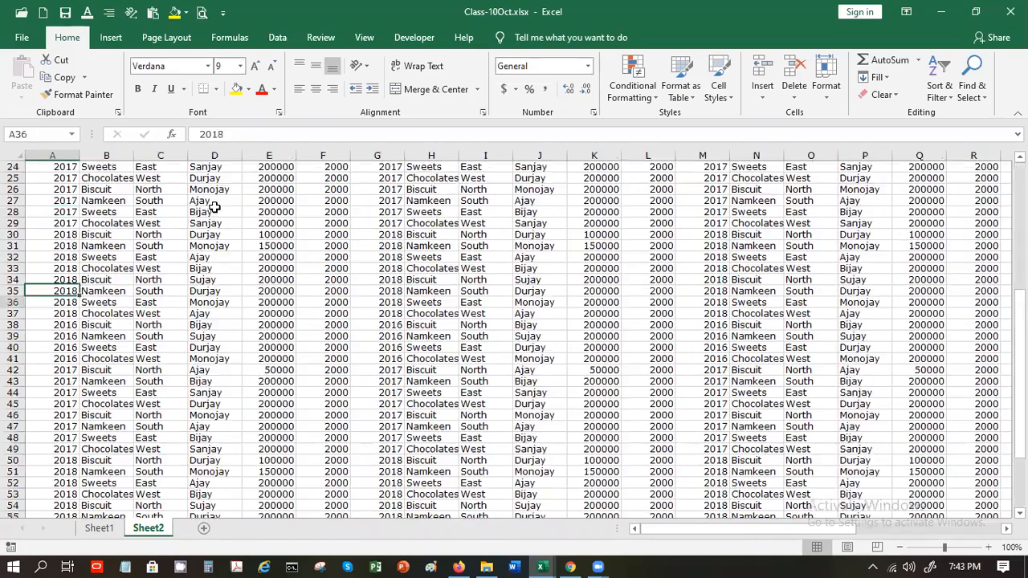
pyautogui.press('Up')
pyautogui.press('Up')
pyautogui.press('Up')
pyautogui.press('Up')
pyautogui.press('Up')
pyautogui.press('Up')
pyautogui.press('Up')
pyautogui.press('Up')
pyautogui.press('Up')
pyautogui.press('Up')
pyautogui.press('Up')
pyautogui.press('Up')
pyautogui.press('Up')
pyautogui.press('Up')
pyautogui.press('Up')
pyautogui.press('Up')
pyautogui.press('Up')
pyautogui.press('Up')
pyautogui.press('Up')
pyautogui.press('Up')
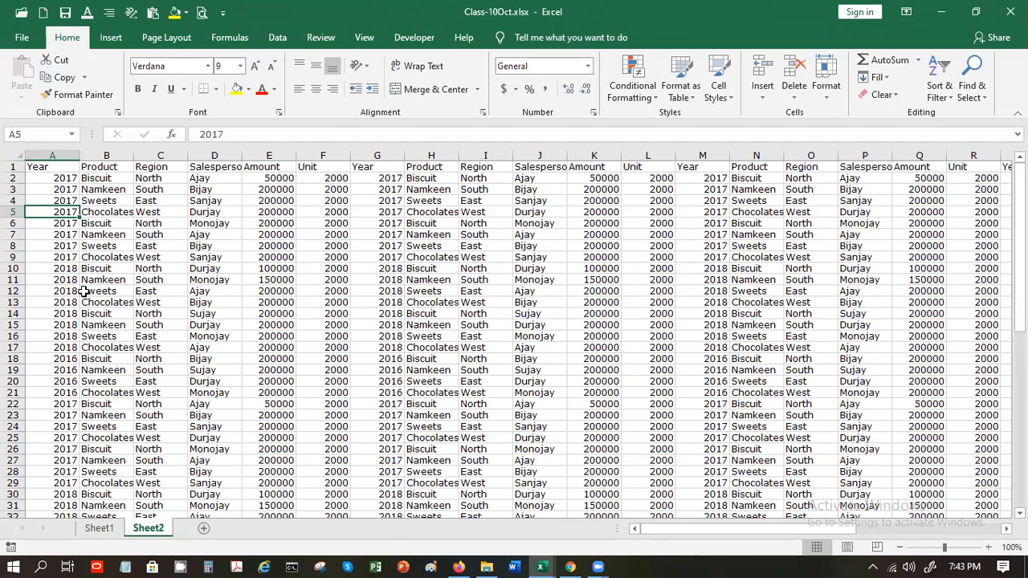
pyautogui.press('Right')
pyautogui.press('Right')
pyautogui.press('Right')
pyautogui.press('Right')
pyautogui.press('Right')
pyautogui.press('Right')
pyautogui.press('Right')
pyautogui.press('Right')
pyautogui.press('Right')
pyautogui.press('Right')
pyautogui.press('Right')
pyautogui.press('Right')
pyautogui.press('Right')
pyautogui.press('Right')
pyautogui.press('Right')
pyautogui.press('Right')
pyautogui.press('Right')
pyautogui.press('Right')
pyautogui.press('Right')
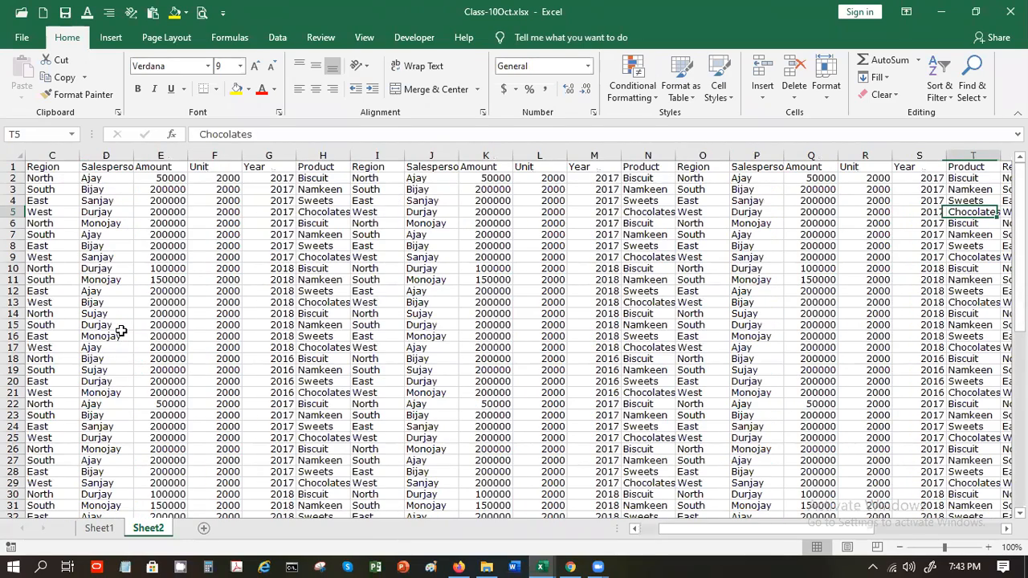
pyautogui.press('Right')
pyautogui.press('Right')
pyautogui.press('Right')
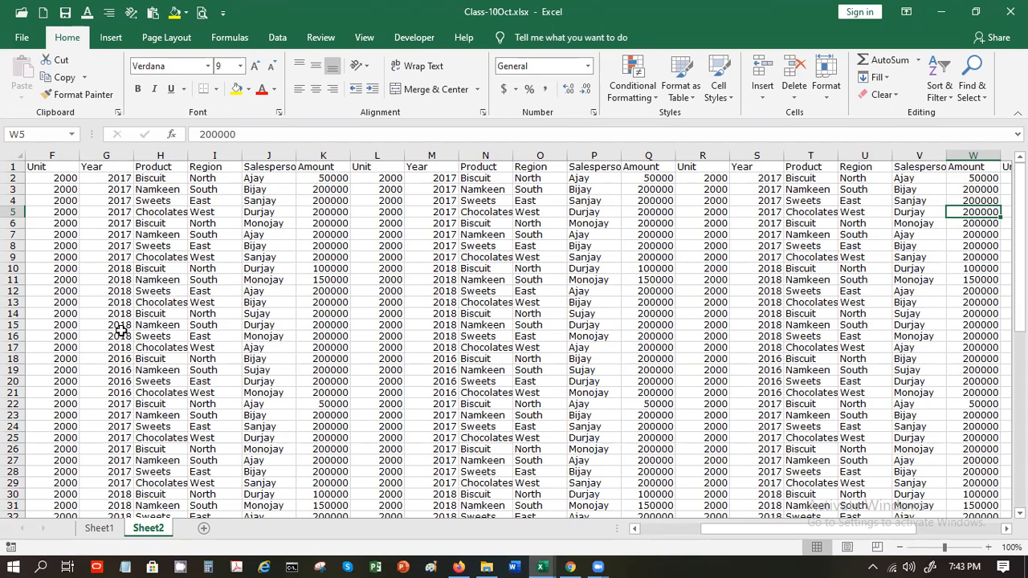
pyautogui.press('Left')
pyautogui.press('Left')
pyautogui.press('Left')
pyautogui.press('Left')
pyautogui.press('Left')
pyautogui.press('Left')
pyautogui.press('Left')
pyautogui.press('Left')
pyautogui.press('Left')
pyautogui.press('Left')
pyautogui.press('Left')
pyautogui.press('Left')
pyautogui.press('Left')
pyautogui.press('Left')
pyautogui.press('Left')
pyautogui.press('Left')
pyautogui.press('Left')
pyautogui.press('Left')
pyautogui.press('Left')
pyautogui.press('Left')
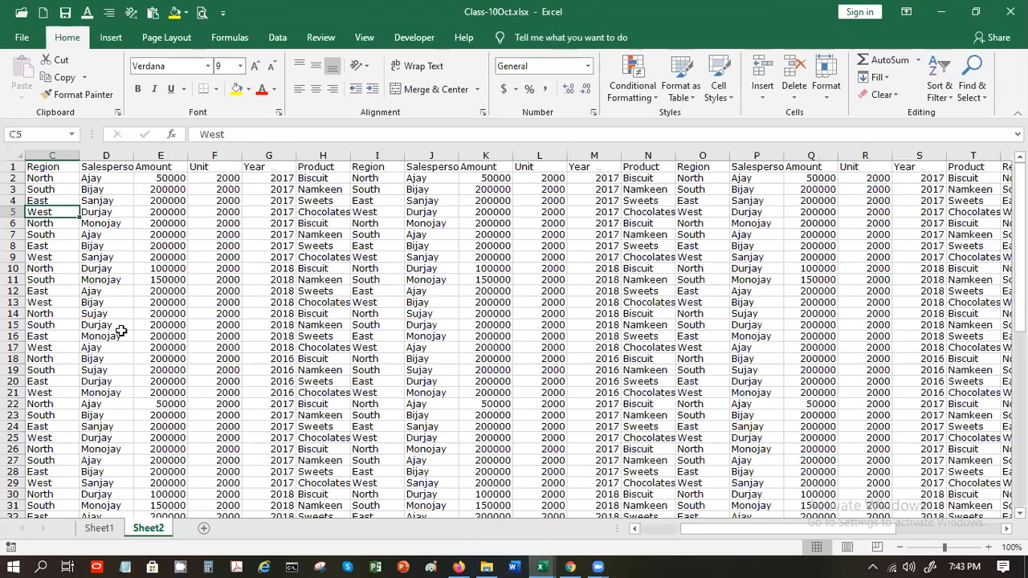
pyautogui.press('Left')
pyautogui.press('Left')
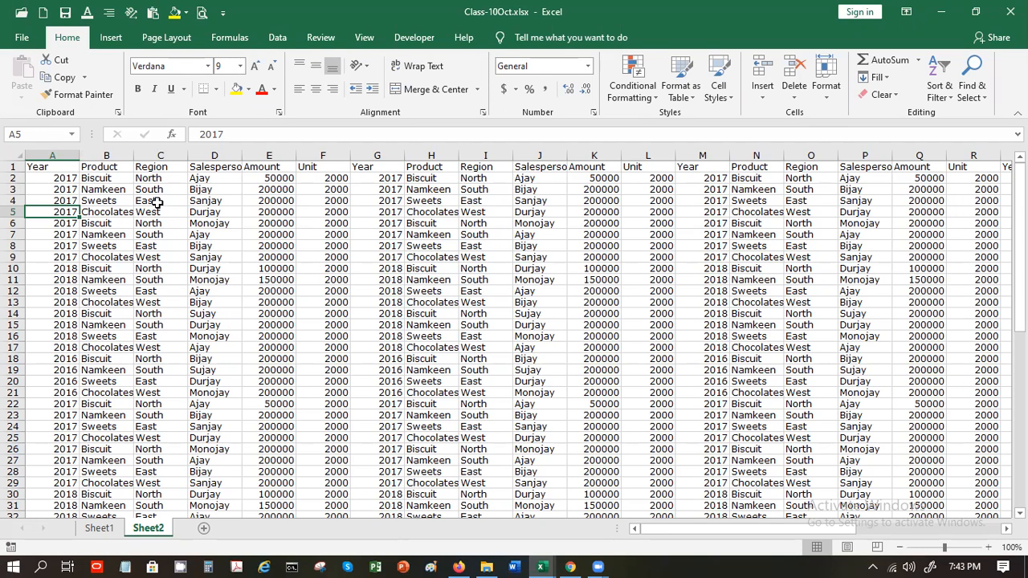
# Freeze panes at G2 so the header row and columns A–F stay visible
pyautogui.click(357, 178)
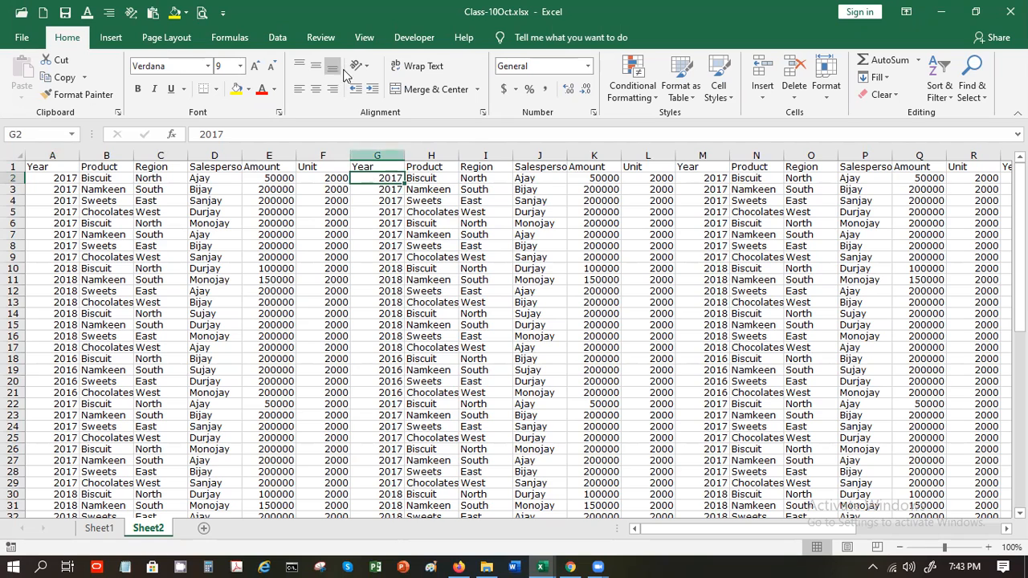
pyautogui.click(363, 38)
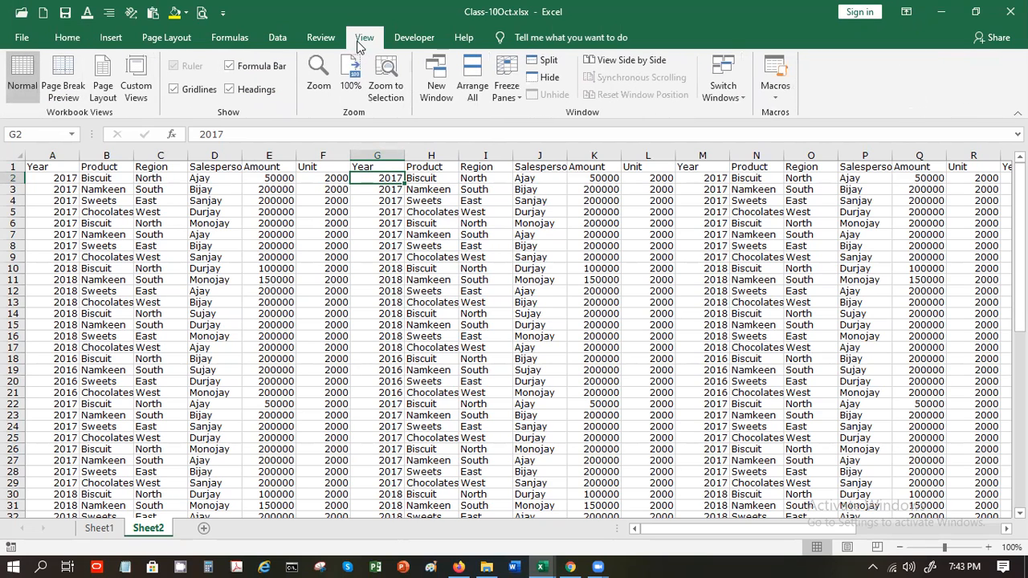
pyautogui.click(513, 88)
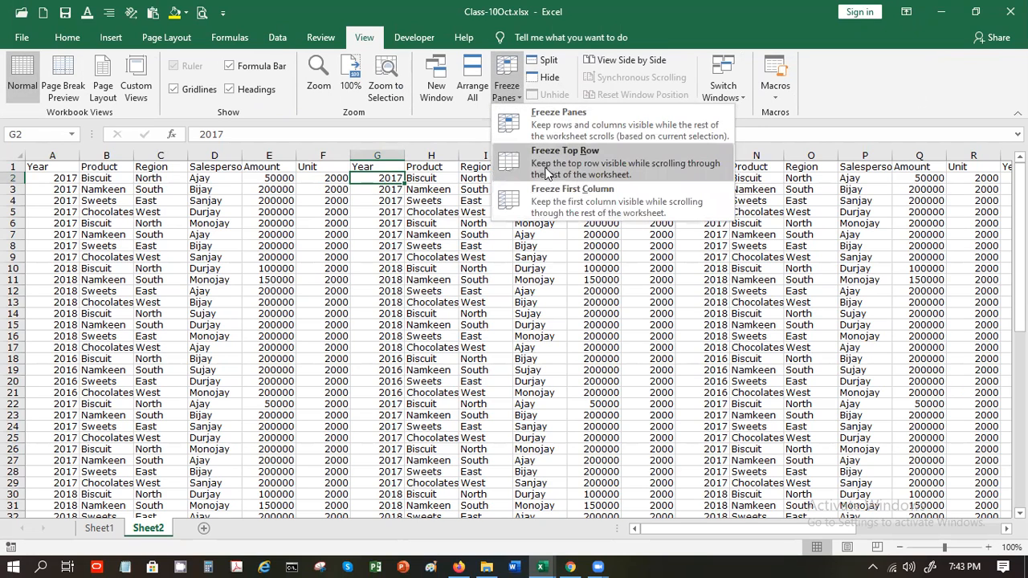
pyautogui.click(544, 141)
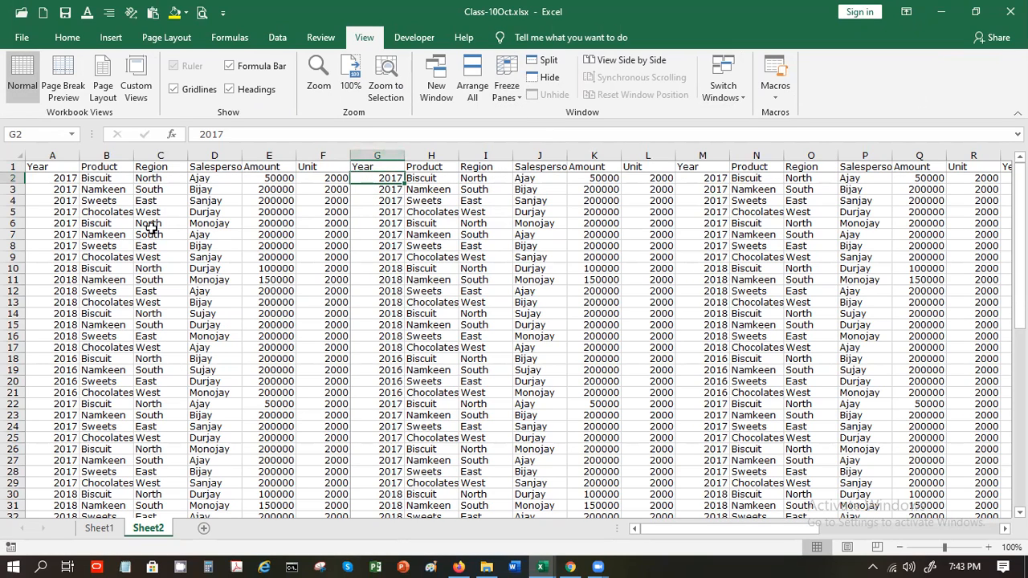
# Scroll right and down to confirm the frozen header row and columns, ending on E3
pyautogui.press('Right')
pyautogui.press('Right')
pyautogui.press('Right')
pyautogui.press('Right')
pyautogui.press('Right')
pyautogui.press('Right')
pyautogui.press('Right')
pyautogui.press('Right')
pyautogui.press('Right')
pyautogui.press('Right')
pyautogui.press('Right')
pyautogui.press('Right')
pyautogui.press('Right')
pyautogui.press('Right')
pyautogui.press('Right')
pyautogui.press('Right')
pyautogui.press('Right')
pyautogui.press('Right')
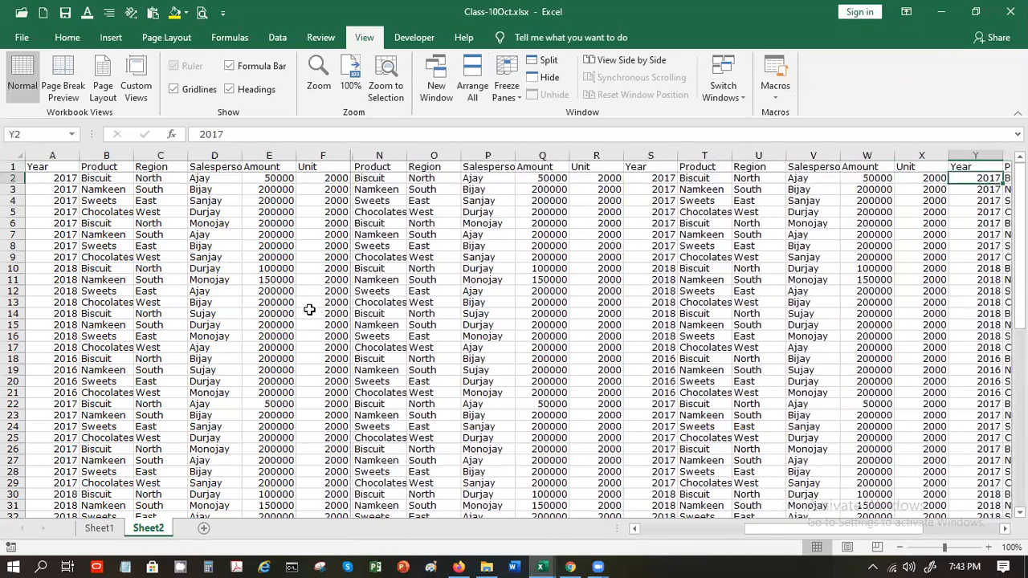
pyautogui.press('Right')
pyautogui.press('Right')
pyautogui.press('Right')
pyautogui.press('Right')
pyautogui.press('Right')
pyautogui.press('Right')
pyautogui.press('Right')
pyautogui.press('Right')
pyautogui.press('Right')
pyautogui.press('Right')
pyautogui.press('Right')
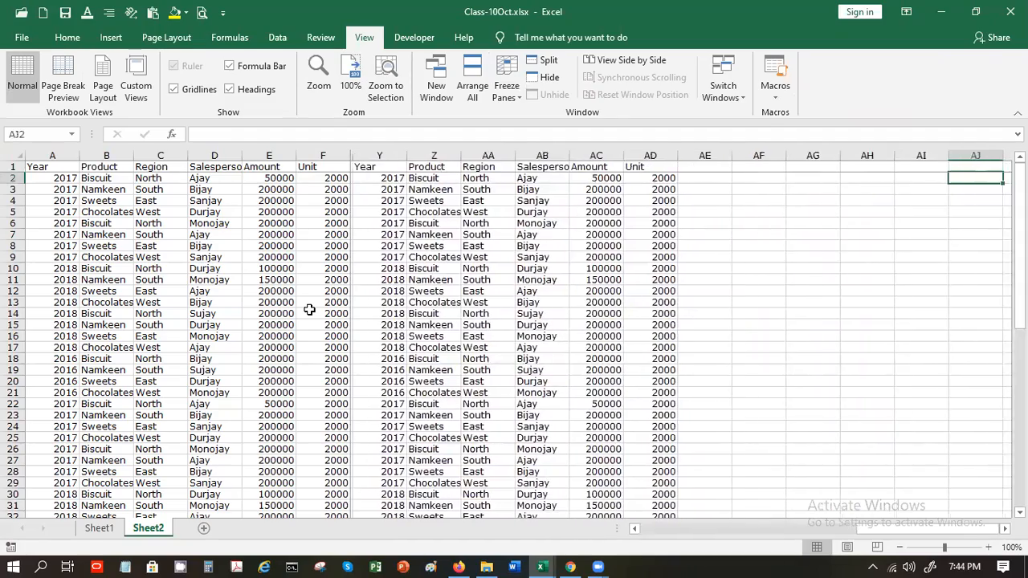
pyautogui.press('Left')
pyautogui.press('Left')
pyautogui.press('Left')
pyautogui.press('Left')
pyautogui.press('Left')
pyautogui.press('Left')
pyautogui.press('Left')
pyautogui.press('Left')
pyautogui.press('Left')
pyautogui.press('Left')
pyautogui.press('Left')
pyautogui.press('Left')
pyautogui.press('Left')
pyautogui.press('Left')
pyautogui.press('Left')
pyautogui.press('Left')
pyautogui.press('Left')
pyautogui.press('Left')
pyautogui.press('Left')
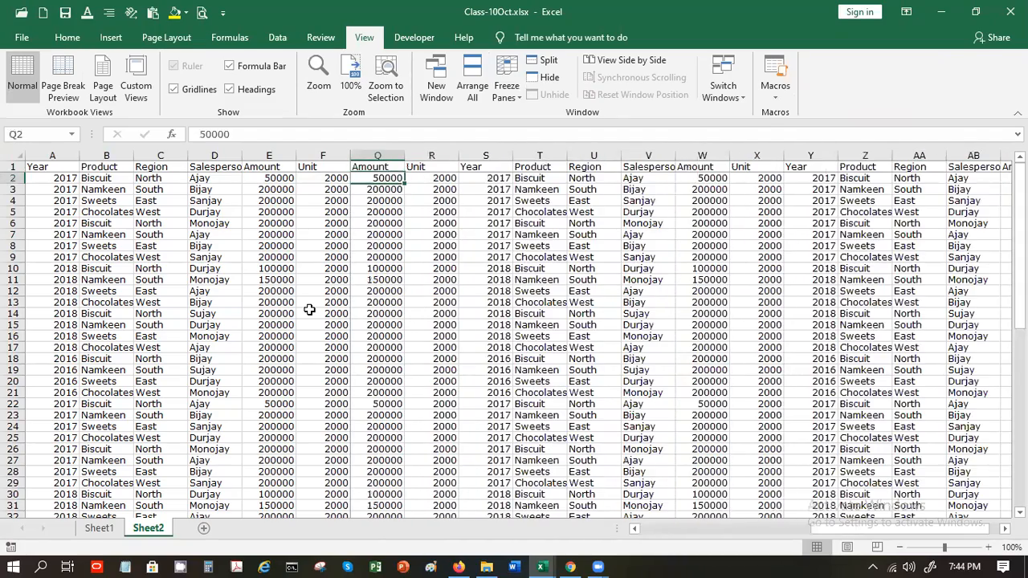
pyautogui.press('Left')
pyautogui.press('Left')
pyautogui.press('Left')
pyautogui.press('Left')
pyautogui.press('Left')
pyautogui.press('Left')
pyautogui.press('Left')
pyautogui.press('Left')
pyautogui.press('Left')
pyautogui.press('Left')
pyautogui.press('Left')
pyautogui.press('Left')
pyautogui.press('Left')
pyautogui.press('Left')
pyautogui.press('Left')
pyautogui.press('Left')
pyautogui.press('Down')
pyautogui.press('Down')
pyautogui.press('Down')
pyautogui.press('Down')
pyautogui.press('Down')
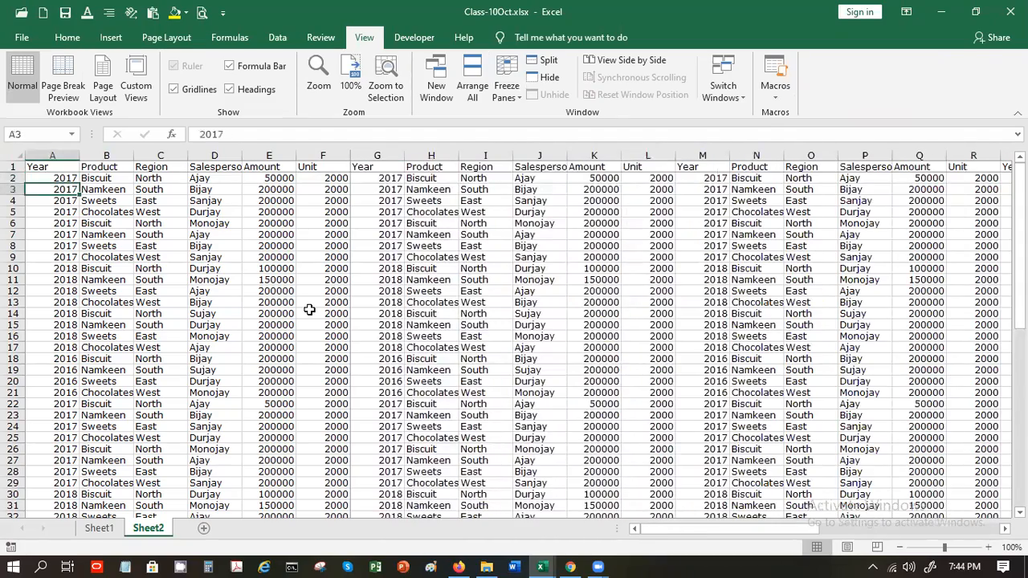
pyautogui.press('Down')
pyautogui.press('Down')
pyautogui.press('Down')
pyautogui.press('Down')
pyautogui.press('Down')
pyautogui.press('Down')
pyautogui.press('Down')
pyautogui.press('Down')
pyautogui.press('Down')
pyautogui.press('Down')
pyautogui.press('Down')
pyautogui.press('Down')
pyautogui.press('Down')
pyautogui.press('Down')
pyautogui.press('Down')
pyautogui.press('Down')
pyautogui.press('Down')
pyautogui.press('Down')
pyautogui.press('Down')
pyautogui.press('Down')
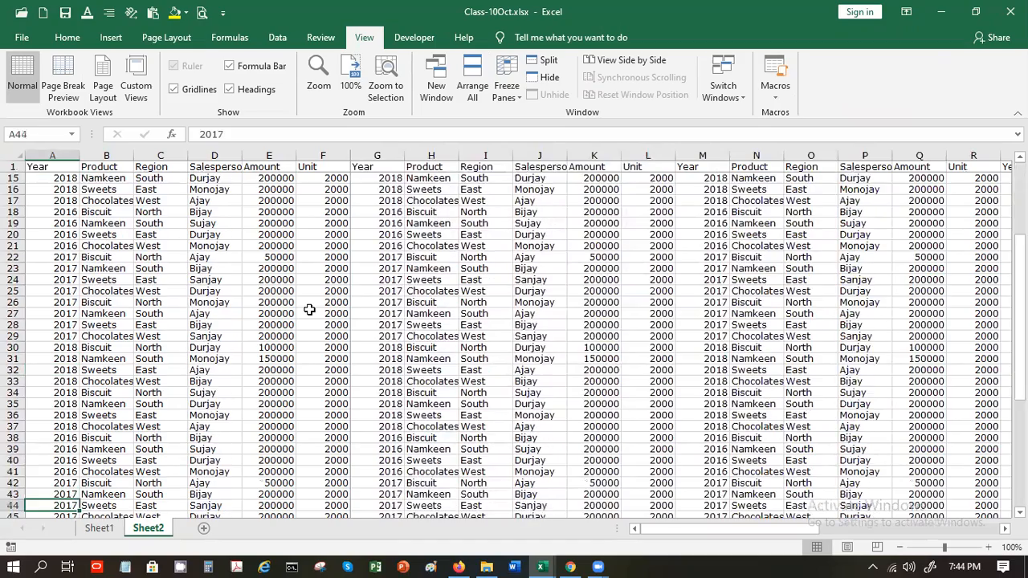
pyautogui.press('Down')
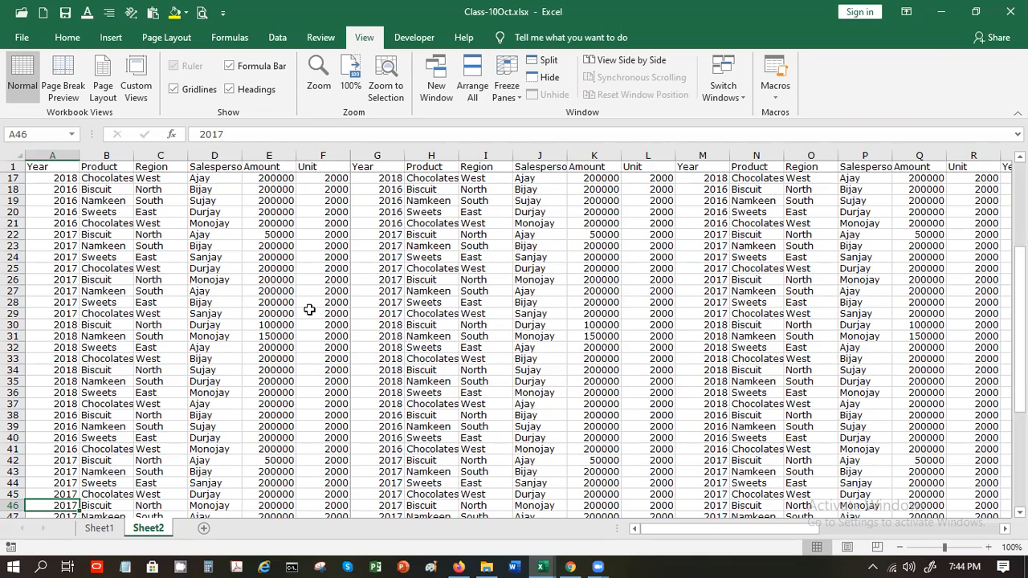
pyautogui.press('pageup')
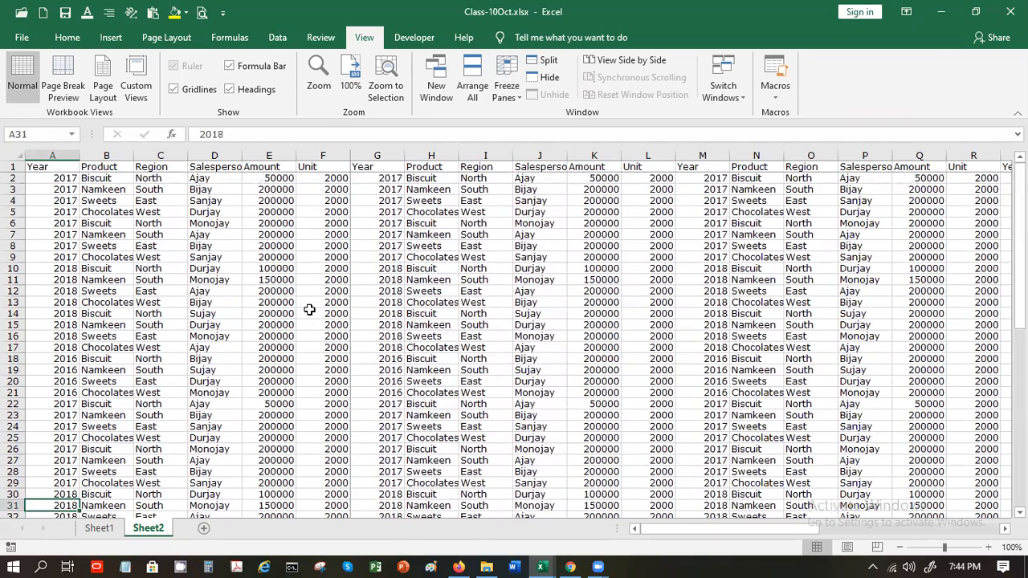
pyautogui.click(275, 191)
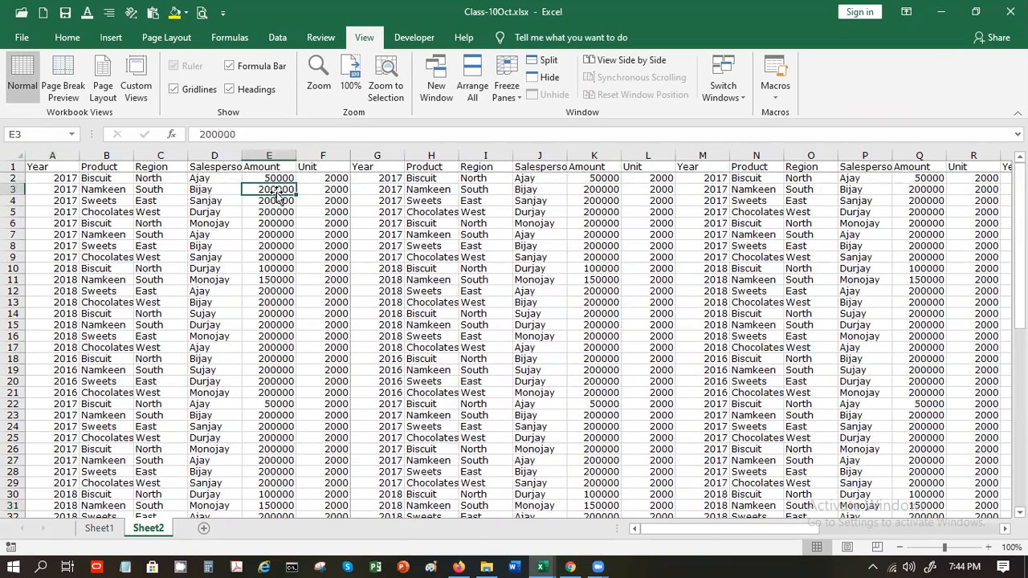
# Unfreeze the panes, freeze only the top row, and page down to test it
pyautogui.press('Right')
pyautogui.press('Right')
pyautogui.press('Right')
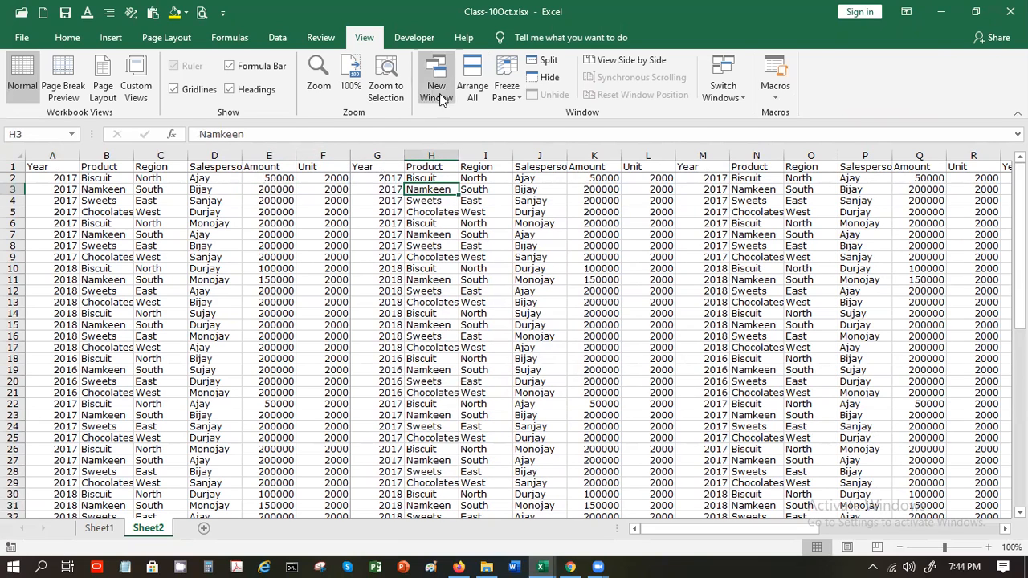
pyautogui.click(507, 87)
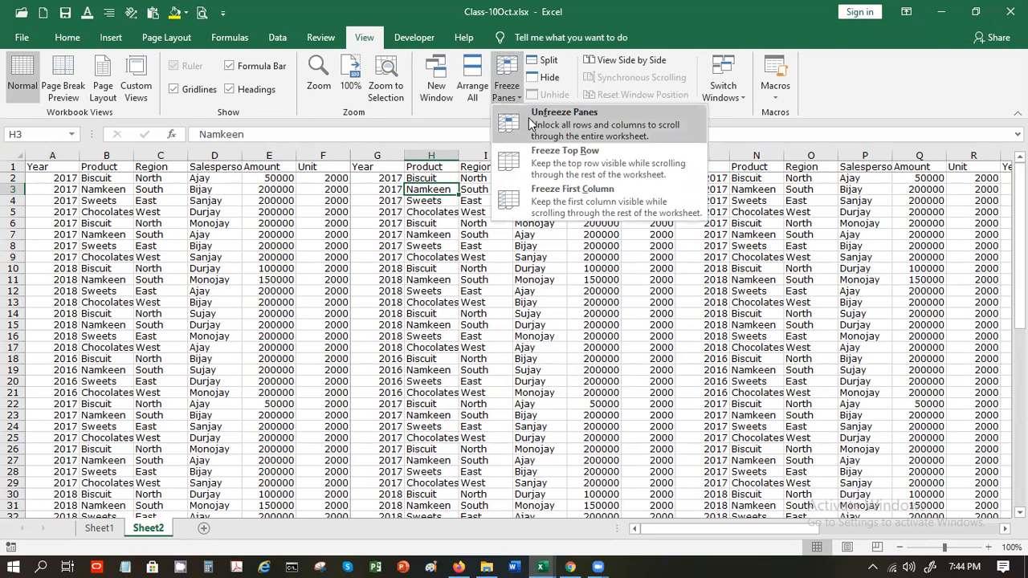
pyautogui.click(530, 122)
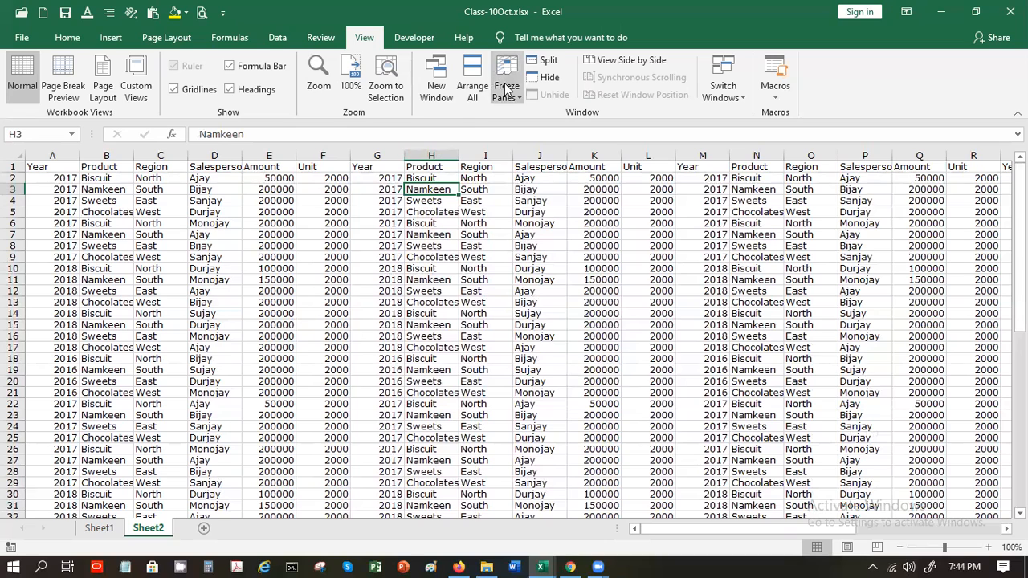
pyautogui.click(519, 100)
pyautogui.click(549, 154)
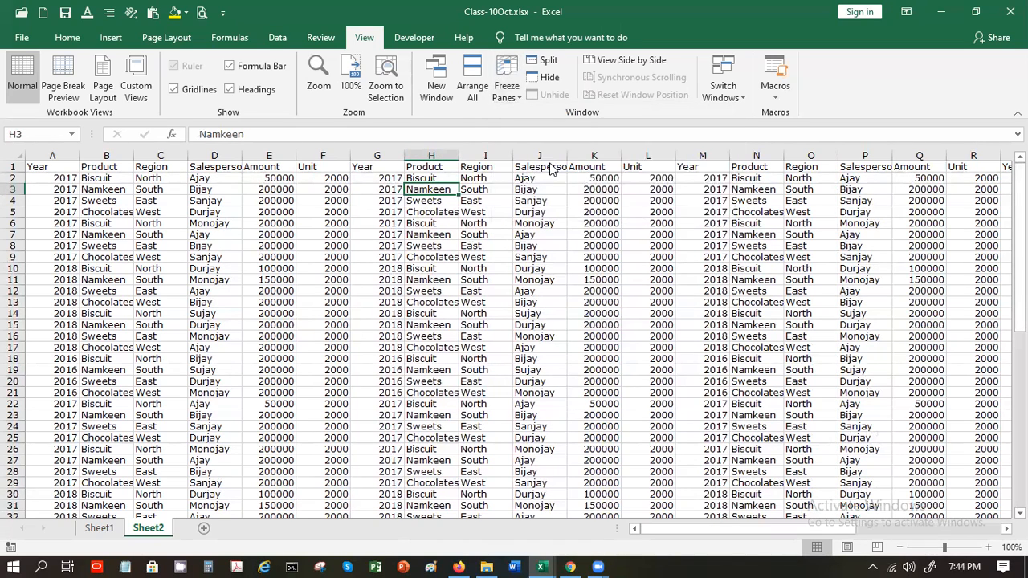
pyautogui.press('pagedown')
pyautogui.press('pagedown')
pyautogui.press('pageup')
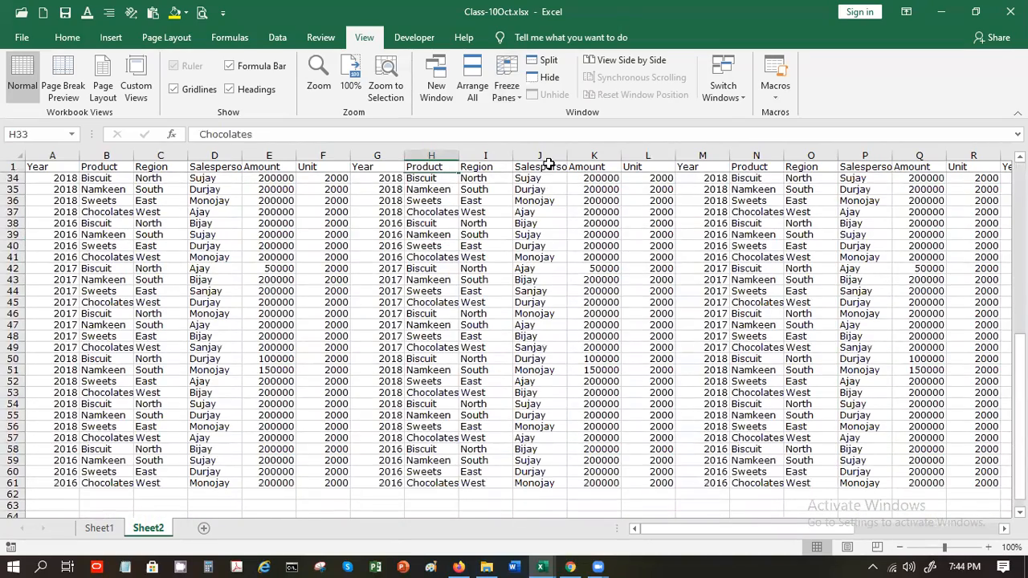
pyautogui.press('pageup')
# Replace the top-row freeze with Freeze First Column and scroll right to test it
pyautogui.click(507, 87)
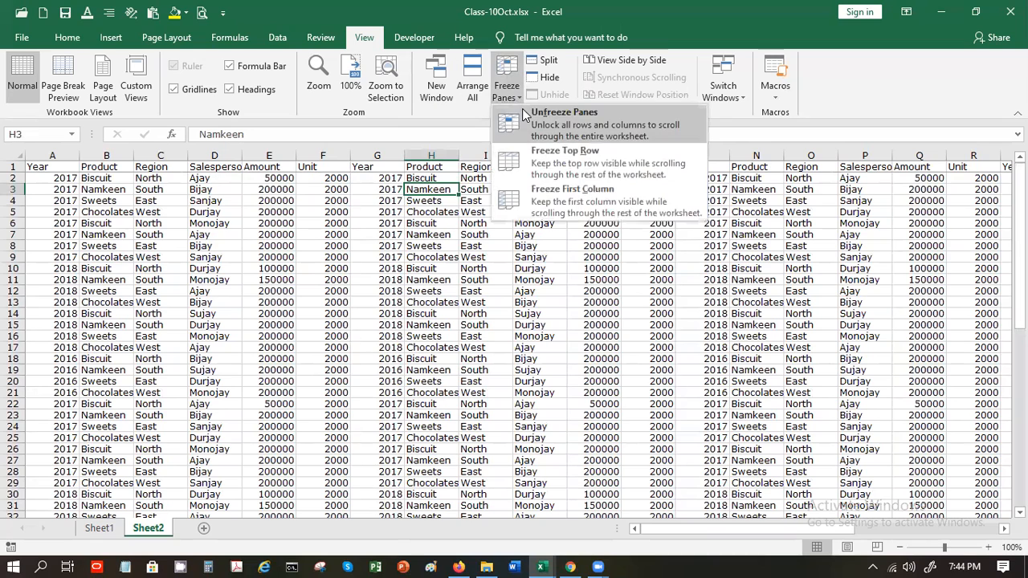
pyautogui.click(523, 115)
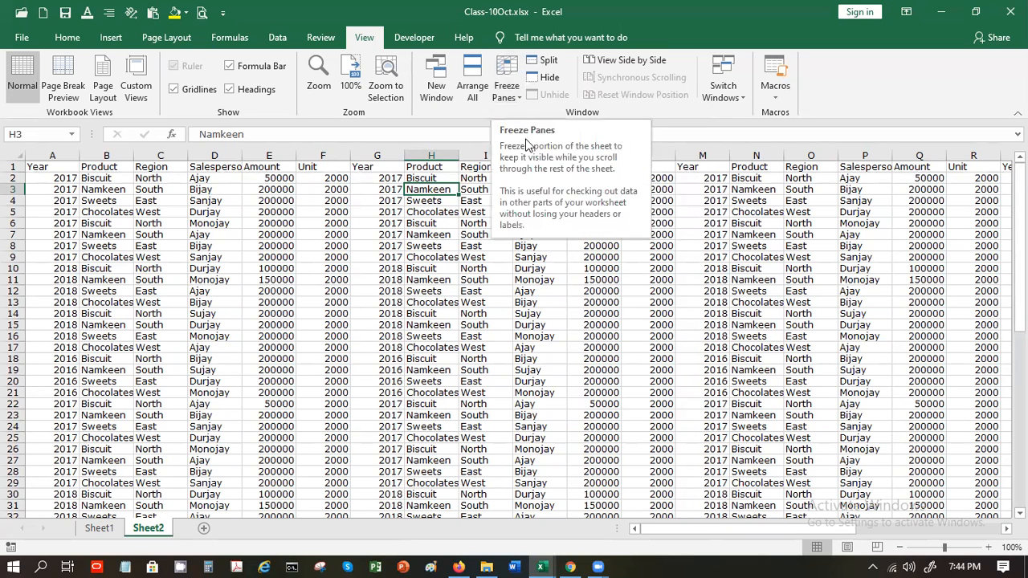
pyautogui.click(511, 95)
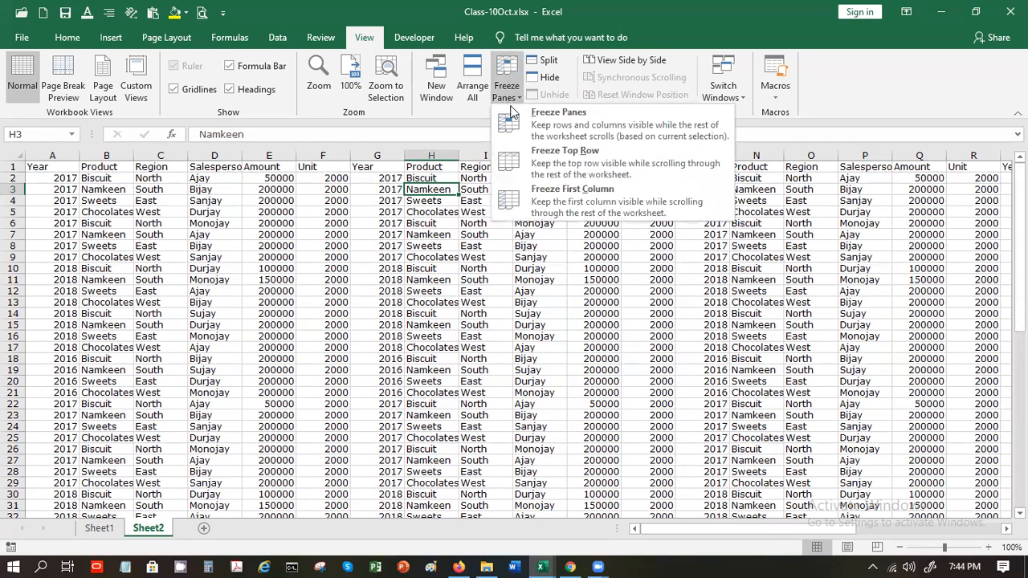
pyautogui.click(556, 194)
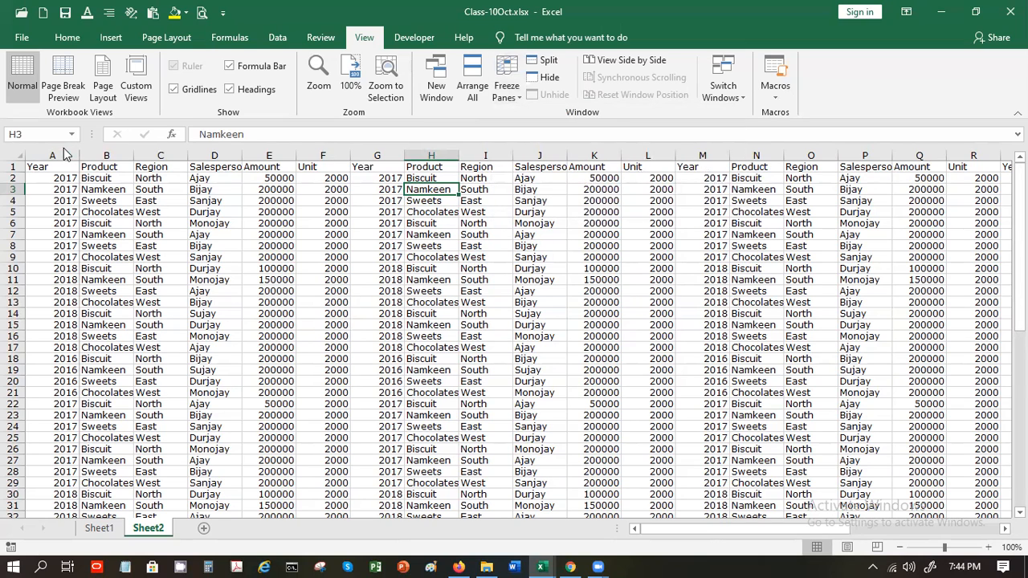
pyautogui.press('Right')
pyautogui.press('Right')
pyautogui.press('Right')
pyautogui.press('Right')
pyautogui.press('Right')
pyautogui.press('Right')
pyautogui.press('Right')
pyautogui.press('Right')
pyautogui.press('Right')
pyautogui.press('Right')
pyautogui.press('Right')
pyautogui.press('Right')
pyautogui.press('Right')
pyautogui.press('Right')
pyautogui.press('Right')
pyautogui.press('Right')
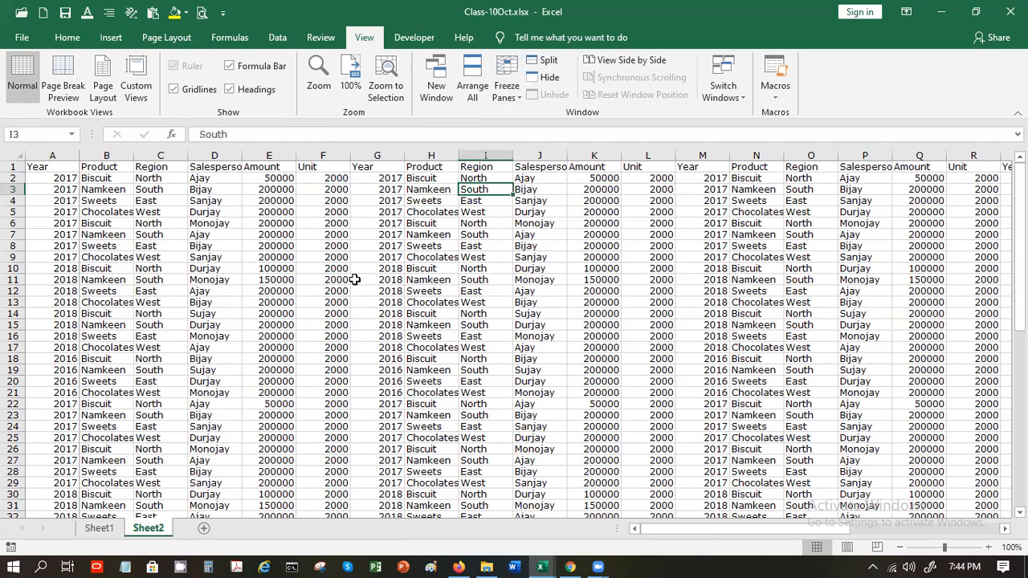
pyautogui.press('Right')
pyautogui.press('Right')
pyautogui.press('Right')
pyautogui.press('Right')
pyautogui.press('Right')
pyautogui.press('Right')
pyautogui.press('Right')
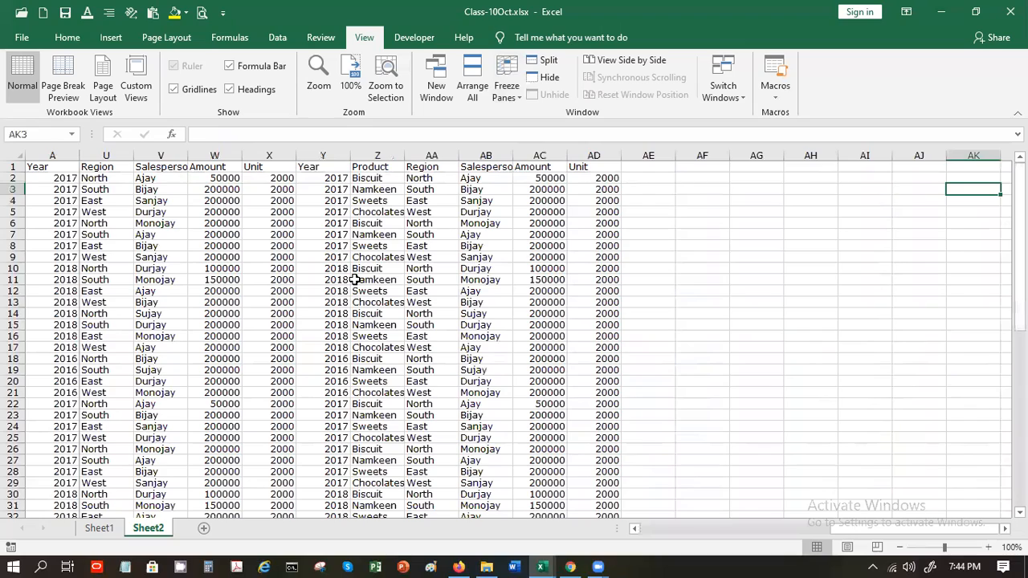
pyautogui.press('Left')
pyautogui.press('Left')
pyautogui.press('Left')
pyautogui.press('Left')
pyautogui.press('Left')
pyautogui.press('Left')
pyautogui.press('Left')
pyautogui.press('Left')
pyautogui.press('Left')
pyautogui.press('Left')
pyautogui.press('Left')
pyautogui.press('Left')
pyautogui.press('Left')
pyautogui.press('Left')
pyautogui.press('Left')
pyautogui.press('Left')
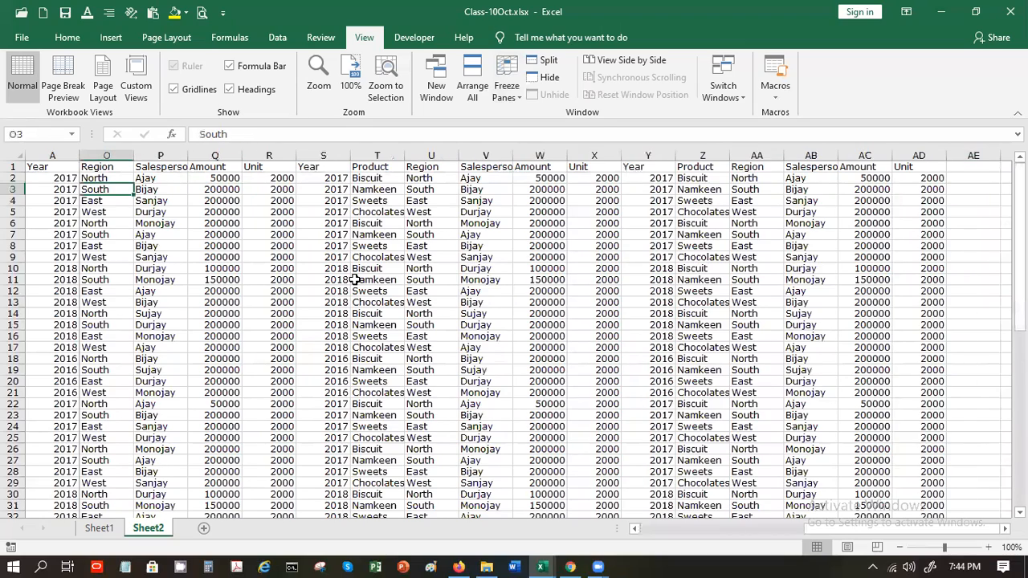
pyautogui.press('Home')
# Unfreeze panes, then freeze at H10 to fix rows 1–9 and columns A–G
pyautogui.click(505, 97)
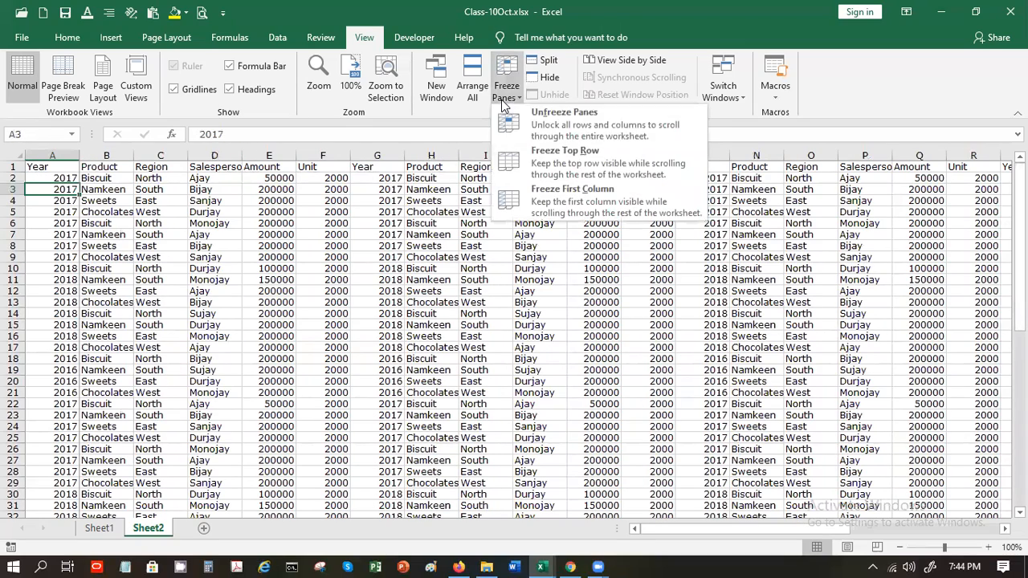
pyautogui.click(535, 133)
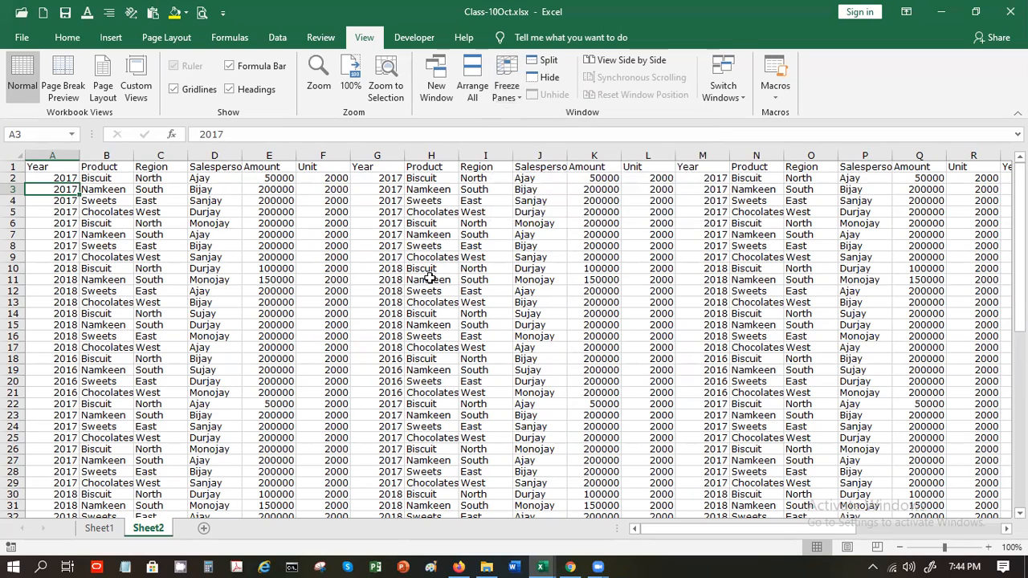
pyautogui.click(426, 268)
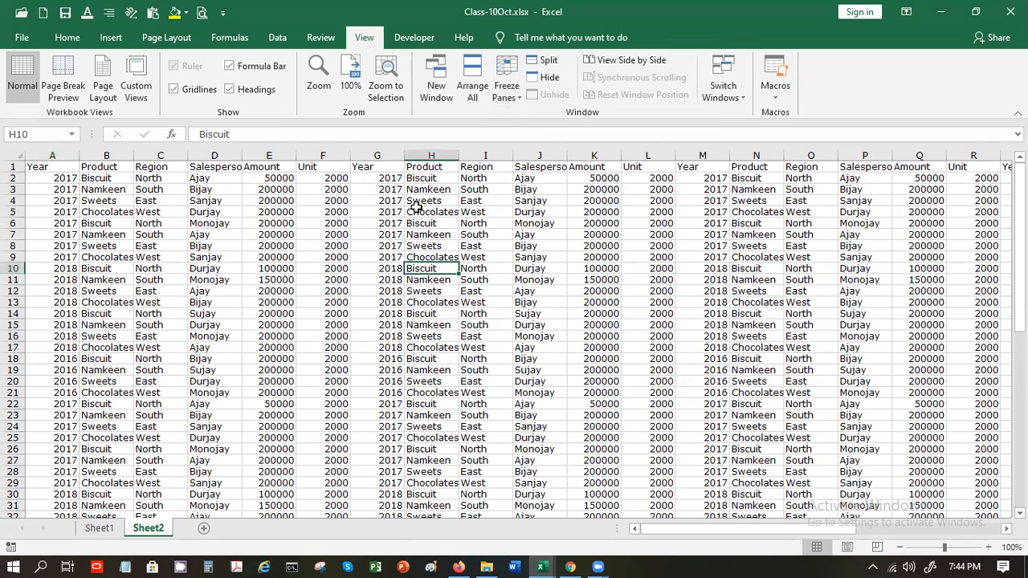
pyautogui.click(508, 95)
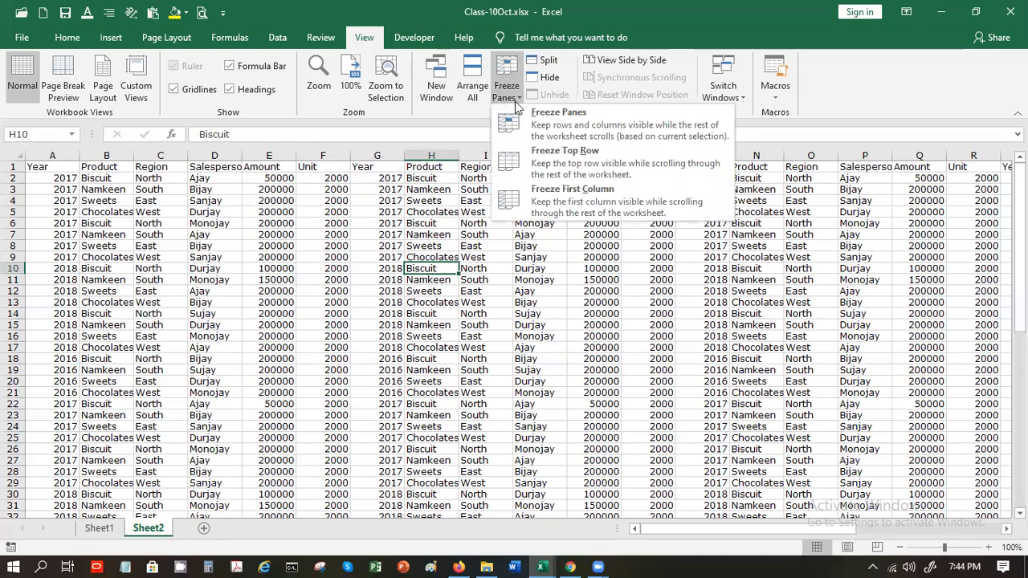
pyautogui.click(567, 127)
# Move down and across the sheet to confirm rows 1–9 and columns A–G stay fixed
pyautogui.press('Down')
pyautogui.press('Down')
pyautogui.press('Down')
pyautogui.press('Down')
pyautogui.press('Down')
pyautogui.press('Down')
pyautogui.press('Down')
pyautogui.press('Down')
pyautogui.press('Down')
pyautogui.press('Down')
pyautogui.press('Down')
pyautogui.press('Down')
pyautogui.press('Down')
pyautogui.press('Down')
pyautogui.press('Down')
pyautogui.press('Down')
pyautogui.press('Down')
pyautogui.press('Down')
pyautogui.press('Down')
pyautogui.press('Down')
pyautogui.press('Down')
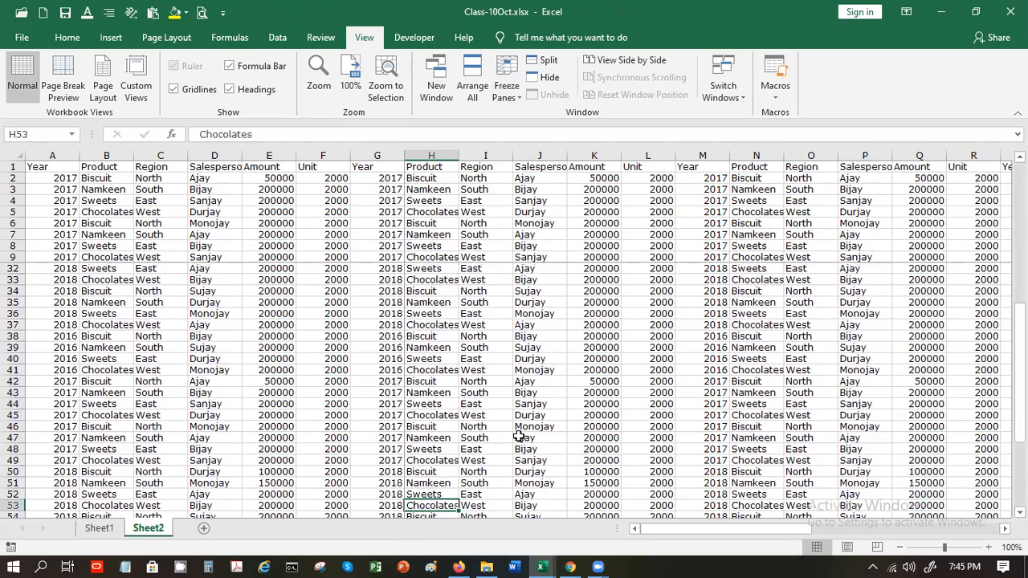
pyautogui.press('Right')
pyautogui.press('Right')
pyautogui.press('Right')
pyautogui.press('Right')
pyautogui.press('Right')
pyautogui.press('Right')
pyautogui.press('Right')
pyautogui.press('Right')
pyautogui.press('Right')
pyautogui.press('Right')
pyautogui.press('Right')
pyautogui.press('Right')
pyautogui.press('Right')
pyautogui.press('Right')
pyautogui.press('Right')
pyautogui.press('Right')
pyautogui.press('Right')
pyautogui.press('Right')
pyautogui.press('Right')
pyautogui.press('Right')
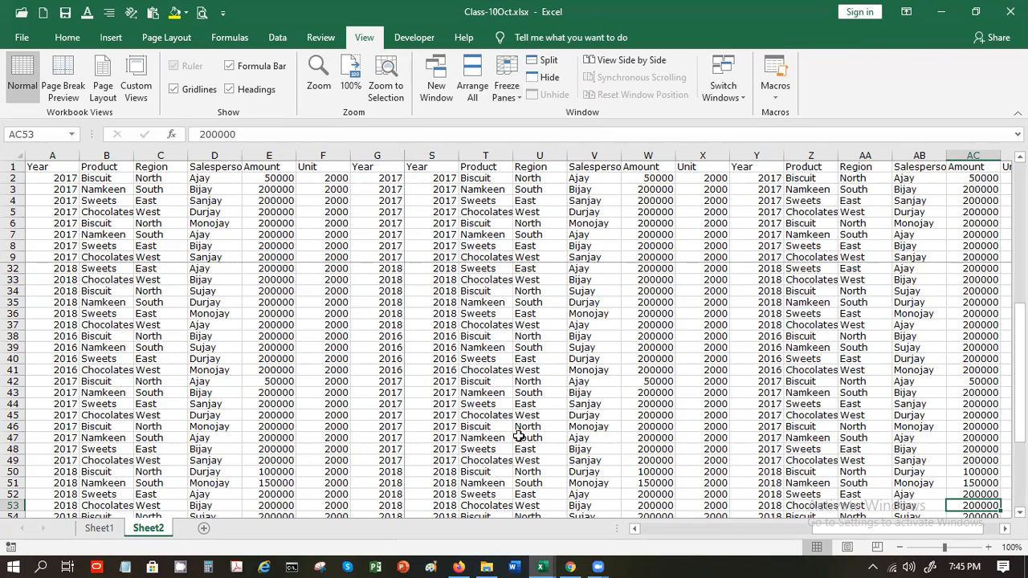
pyautogui.press('Up')
pyautogui.press('Up')
pyautogui.press('Up')
pyautogui.press('Up')
pyautogui.press('Up')
pyautogui.press('Up')
pyautogui.press('Up')
pyautogui.press('Up')
pyautogui.press('Up')
pyautogui.press('Up')
pyautogui.press('Up')
pyautogui.press('Up')
pyautogui.press('Up')
pyautogui.press('Up')
pyautogui.press('Up')
pyautogui.press('Up')
pyautogui.press('Up')
pyautogui.press('Up')
pyautogui.press('Up')
pyautogui.press('Up')
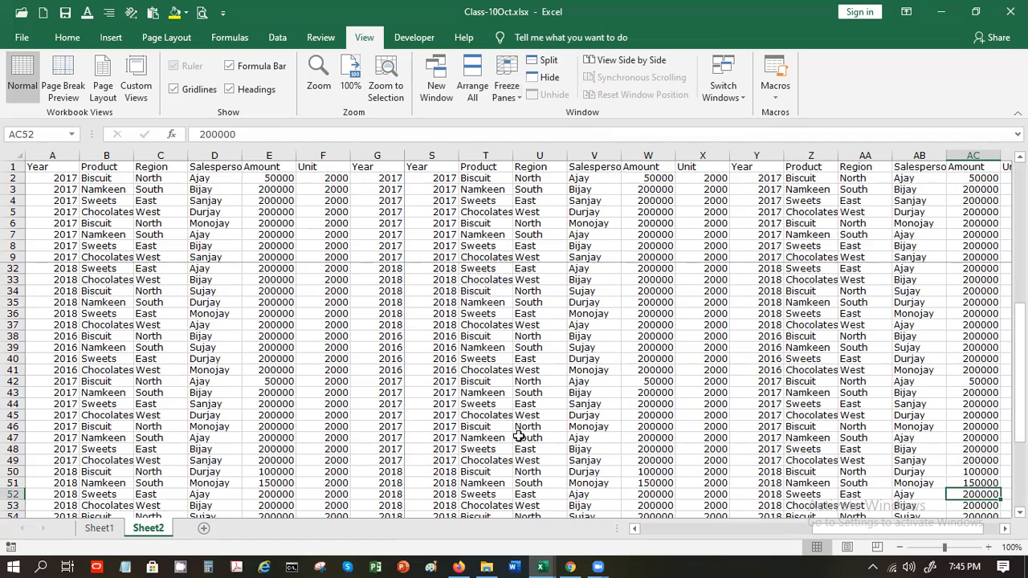
pyautogui.press('Up')
pyautogui.press('Up')
pyautogui.press('Up')
pyautogui.press('Up')
pyautogui.press('Up')
pyautogui.press('Up')
pyautogui.press('Up')
pyautogui.press('Up')
pyautogui.press('Up')
pyautogui.press('Up')
pyautogui.press('Up')
pyautogui.press('Up')
pyautogui.press('Up')
pyautogui.press('Up')
pyautogui.press('Up')
pyautogui.press('Up')
pyautogui.press('Up')
pyautogui.press('Up')
pyautogui.press('Up')
pyautogui.press('Up')
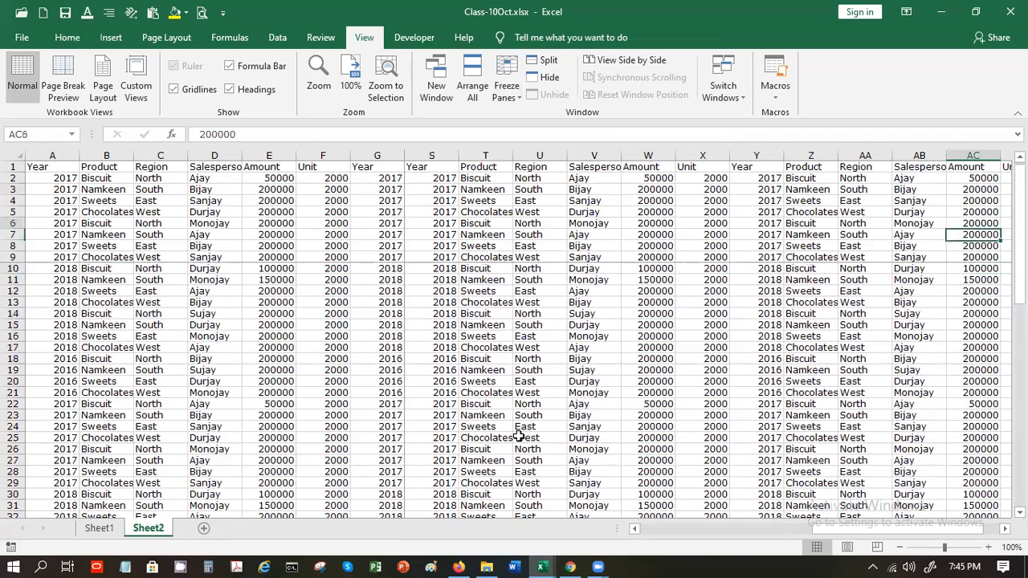
pyautogui.press('Left')
pyautogui.press('Left')
pyautogui.press('Left')
pyautogui.press('Left')
pyautogui.press('Left')
pyautogui.press('Left')
pyautogui.press('Left')
pyautogui.press('Left')
pyautogui.press('Left')
pyautogui.press('Left')
pyautogui.press('Left')
pyautogui.press('Left')
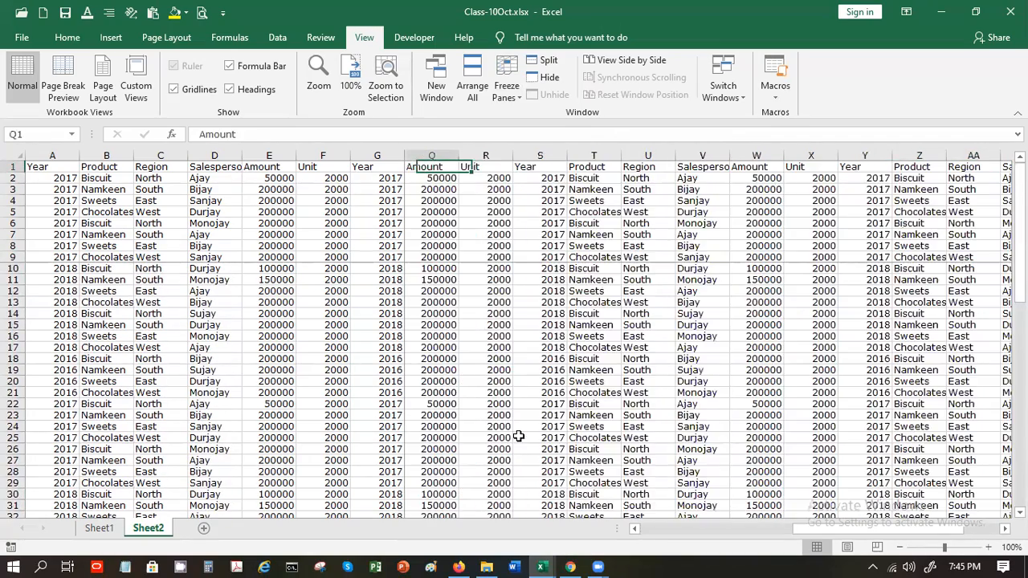
# Jump back to A1, select H10, and unfreeze all panes on Sheet2
pyautogui.hotkey('ctrl', 'Left')
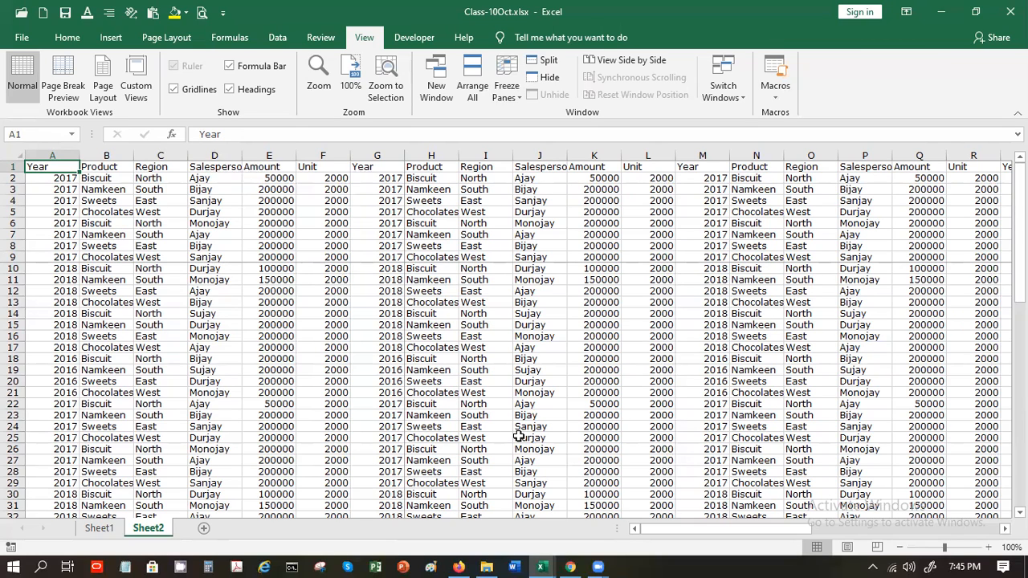
pyautogui.click(437, 271)
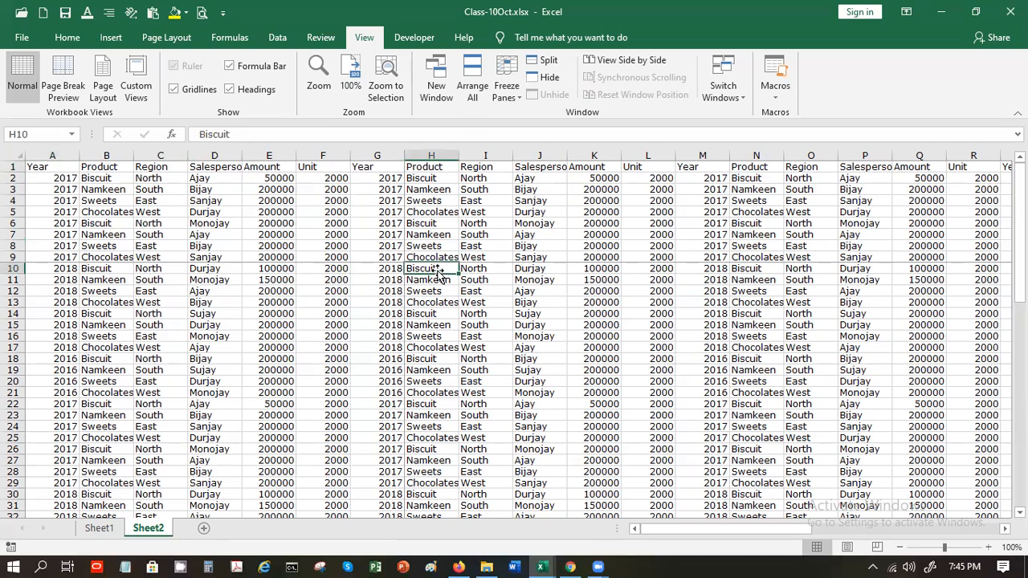
pyautogui.click(513, 83)
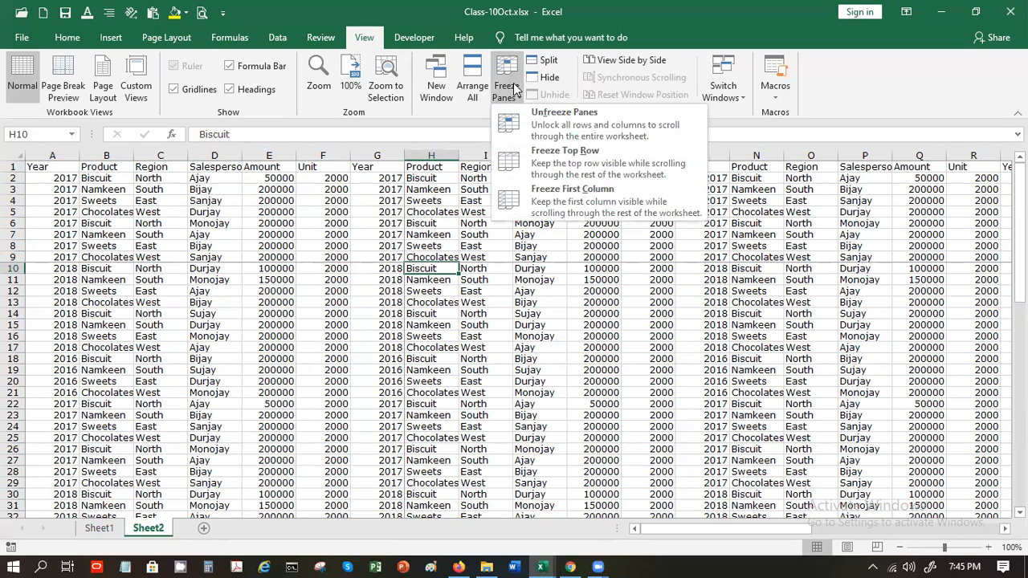
pyautogui.click(536, 118)
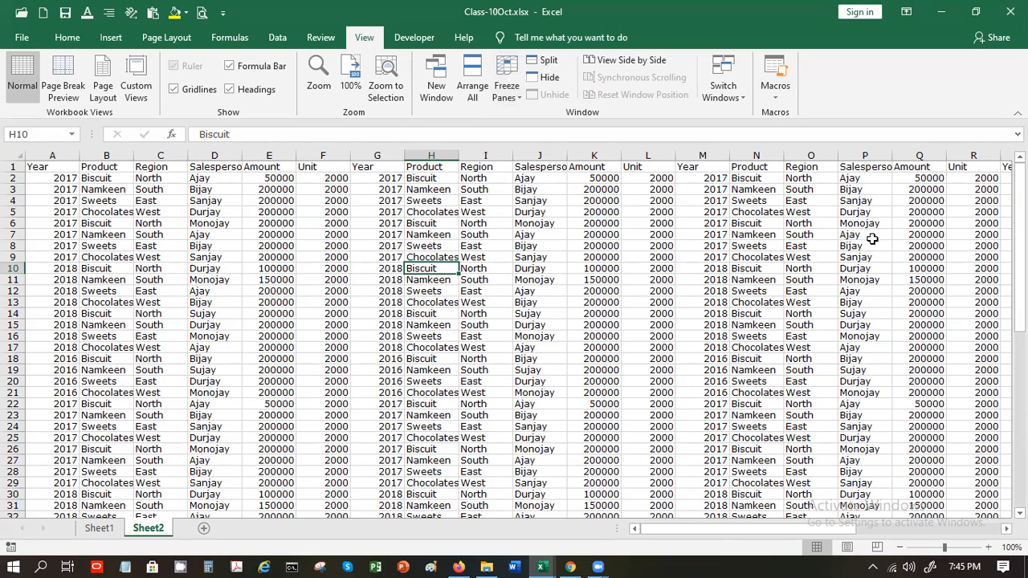
# Split the window at I13 into four panes and move through each pane with arrow keys
pyautogui.click(497, 299)
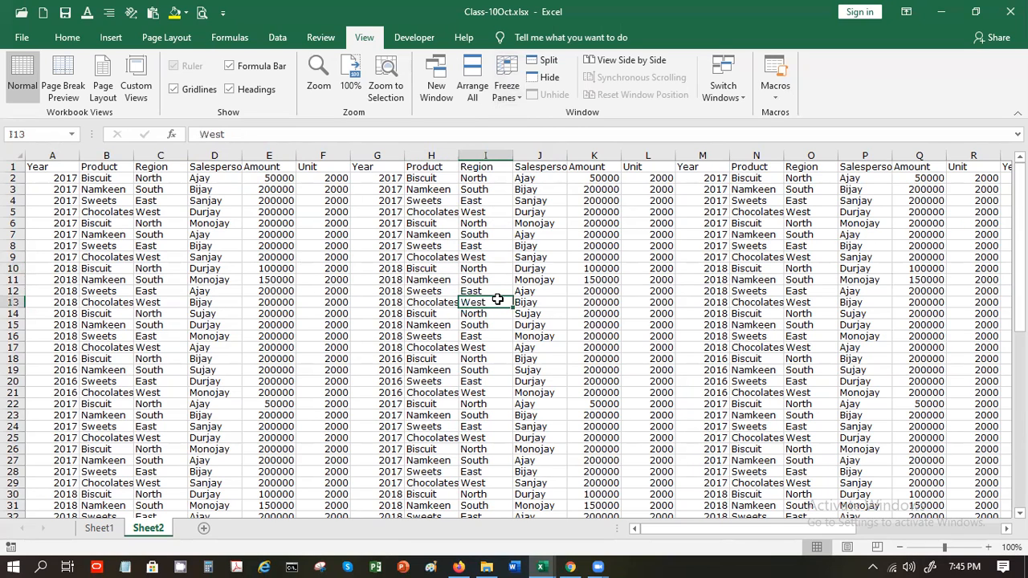
pyautogui.click(539, 64)
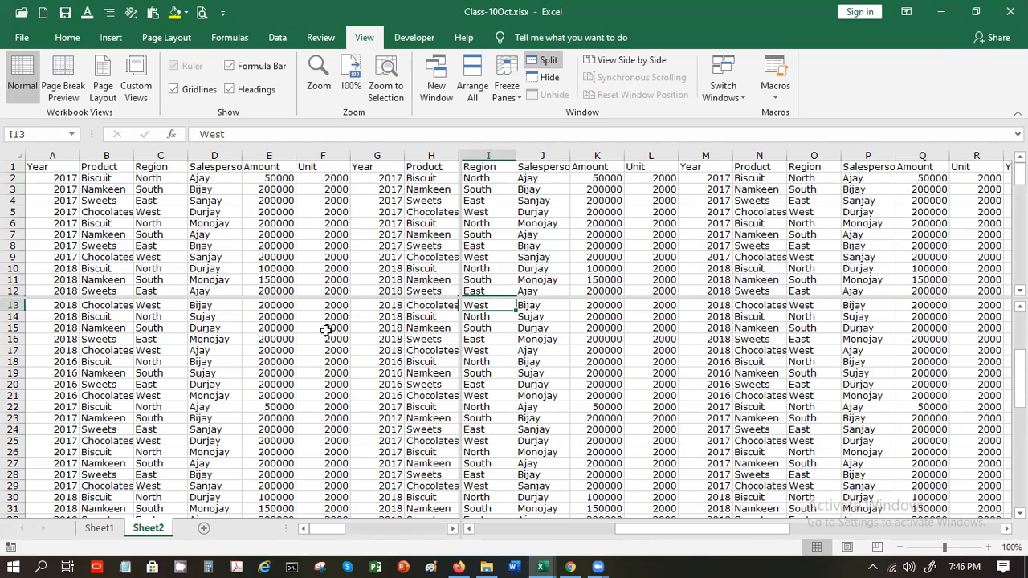
pyautogui.press('Down')
pyautogui.press('Down')
pyautogui.press('Down')
pyautogui.press('Down')
pyautogui.press('Down')
pyautogui.press('Down')
pyautogui.press('Down')
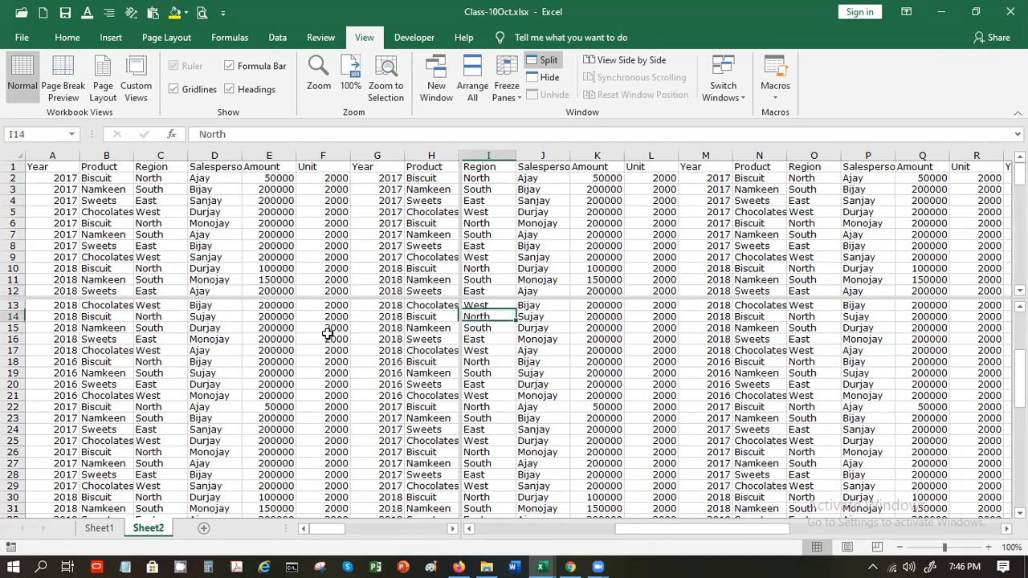
pyautogui.press('Left')
pyautogui.press('Left')
pyautogui.press('Left')
pyautogui.press('Left')
pyautogui.press('Left')
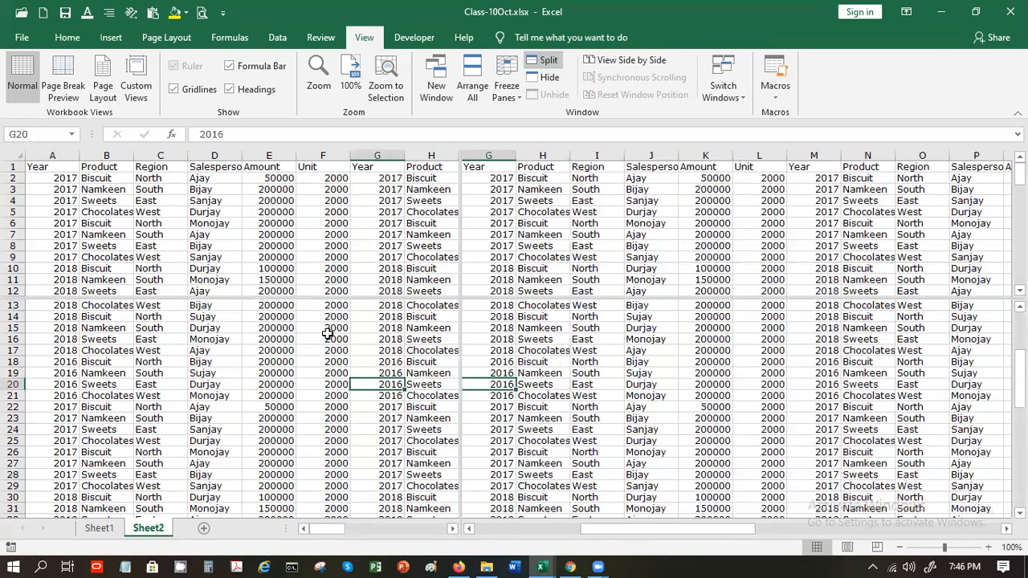
pyautogui.press('Right')
pyautogui.press('Right')
pyautogui.press('Right')
pyautogui.press('Right')
pyautogui.press('Right')
pyautogui.press('Right')
pyautogui.press('Right')
pyautogui.press('Right')
pyautogui.press('Right')
pyautogui.press('Right')
pyautogui.press('Right')
pyautogui.press('Right')
pyautogui.press('Right')
pyautogui.press('Right')
pyautogui.press('Right')
pyautogui.press('Right')
pyautogui.press('Right')
pyautogui.press('Right')
pyautogui.press('Right')
pyautogui.press('Right')
pyautogui.press('Right')
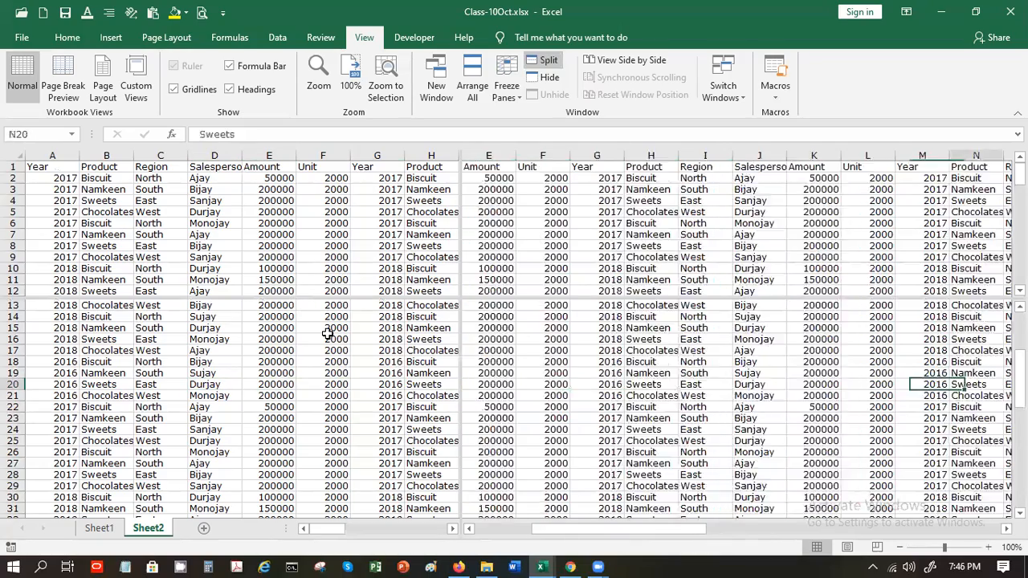
pyautogui.press('Down')
pyautogui.press('Down')
pyautogui.press('Down')
pyautogui.press('Down')
pyautogui.press('Down')
pyautogui.press('Down')
pyautogui.press('Down')
pyautogui.press('Down')
pyautogui.press('Down')
pyautogui.press('Down')
pyautogui.press('Down')
pyautogui.press('Down')
pyautogui.press('Down')
pyautogui.press('Down')
pyautogui.press('Down')
pyautogui.press('Down')
pyautogui.press('Down')
pyautogui.press('Down')
pyautogui.press('Down')
pyautogui.press('Down')
pyautogui.press('Down')
pyautogui.press('Down')
pyautogui.press('Down')
pyautogui.press('Down')
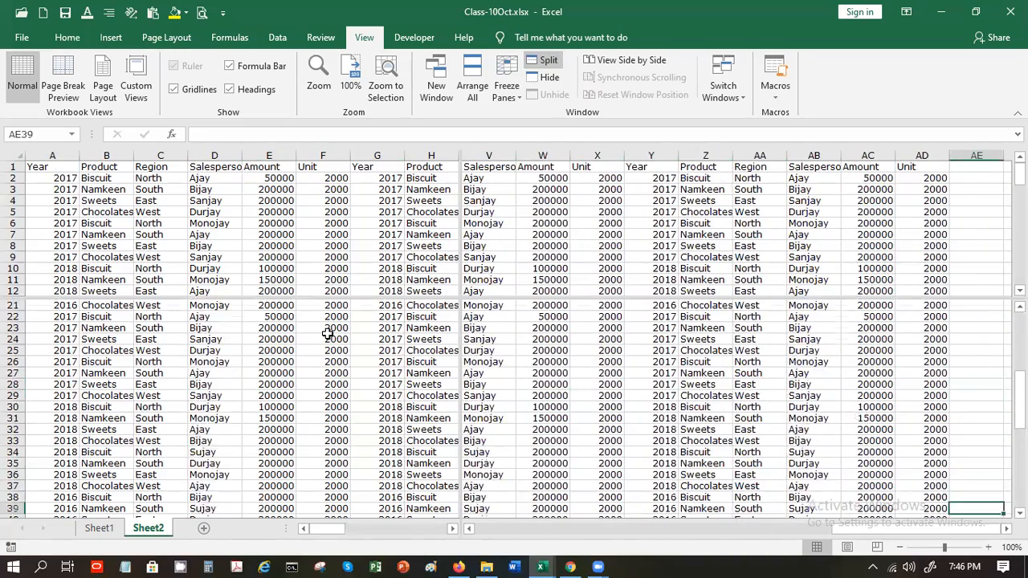
pyautogui.press('Left')
pyautogui.press('Left')
pyautogui.press('Left')
pyautogui.press('Left')
pyautogui.press('Left')
pyautogui.press('Left')
pyautogui.press('Left')
pyautogui.press('Left')
pyautogui.press('Left')
pyautogui.press('Left')
pyautogui.press('Left')
pyautogui.press('Left')
pyautogui.press('Left')
pyautogui.press('Left')
pyautogui.press('Left')
pyautogui.press('Left')
pyautogui.press('Left')
pyautogui.press('Left')
pyautogui.press('Left')
pyautogui.press('Left')
pyautogui.press('Left')
pyautogui.press('Left')
pyautogui.press('Left')
pyautogui.press('Left')
pyautogui.press('Left')
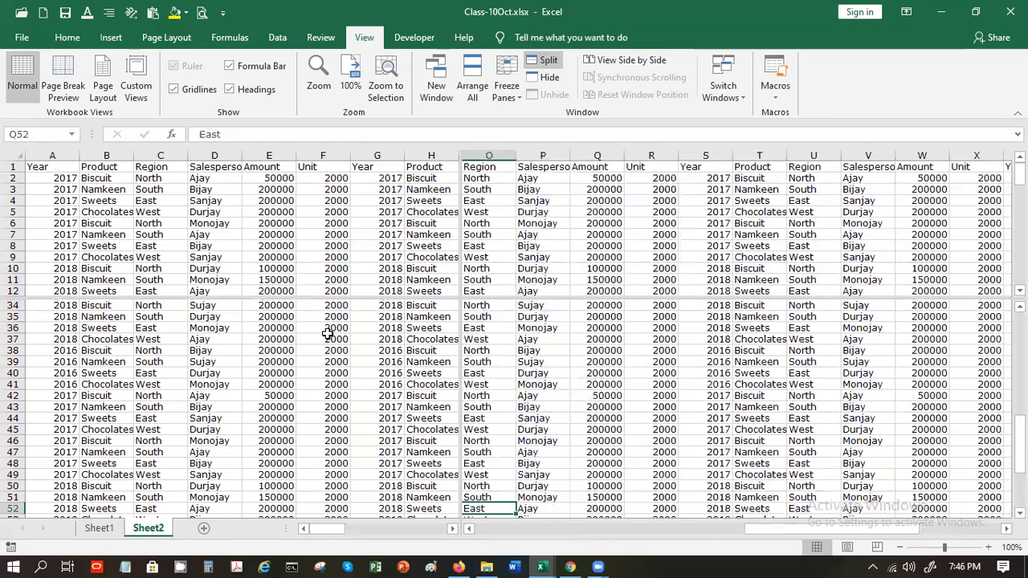
pyautogui.press('Up')
pyautogui.press('Up')
pyautogui.press('Up')
pyautogui.press('Up')
pyautogui.press('Up')
pyautogui.press('Up')
pyautogui.press('Up')
pyautogui.press('Up')
pyautogui.press('Up')
pyautogui.press('Up')
pyautogui.press('Up')
pyautogui.press('Up')
pyautogui.press('Up')
pyautogui.press('Up')
pyautogui.press('Up')
pyautogui.press('Up')
pyautogui.press('Up')
pyautogui.press('Up')
pyautogui.press('Up')
pyautogui.press('Up')
pyautogui.press('Up')
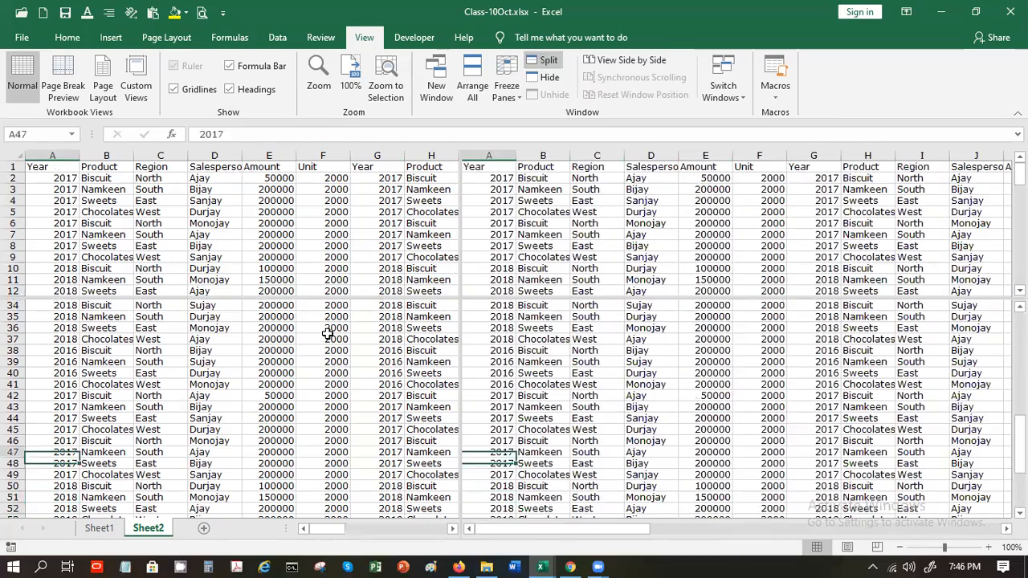
pyautogui.press('Up')
pyautogui.press('Up')
pyautogui.press('Up')
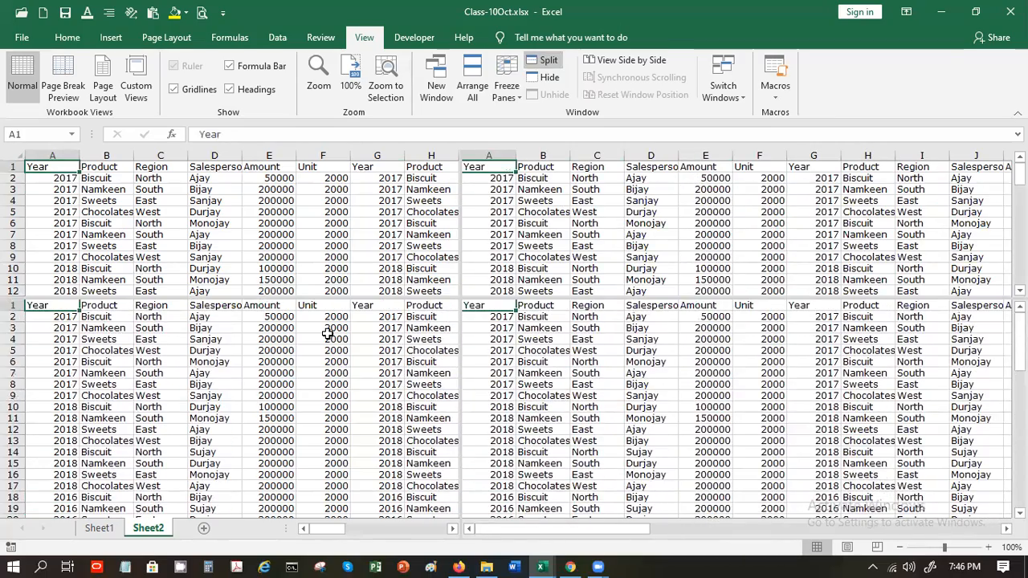
pyautogui.press('Right')
pyautogui.press('Right')
pyautogui.press('Right')
pyautogui.press('Right')
pyautogui.press('Right')
pyautogui.press('Right')
pyautogui.press('Right')
pyautogui.press('Right')
pyautogui.press('Right')
pyautogui.press('Right')
pyautogui.press('Right')
pyautogui.press('Right')
pyautogui.press('Right')
pyautogui.press('Right')
pyautogui.press('Right')
pyautogui.press('Right')
pyautogui.press('Right')
pyautogui.press('Right')
pyautogui.press('Right')
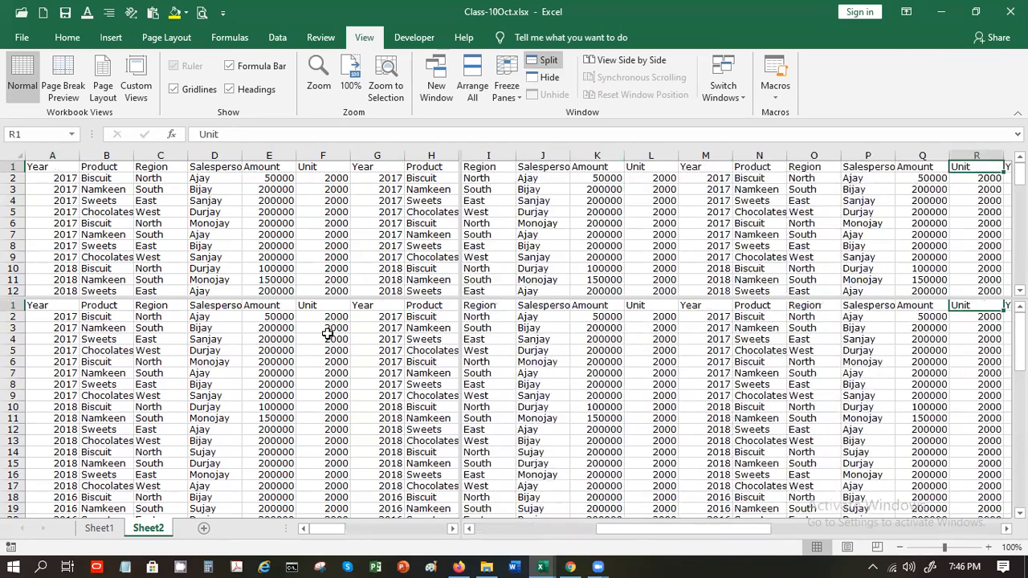
pyautogui.press('Right')
pyautogui.press('Right')
pyautogui.press('Right')
pyautogui.press('Right')
pyautogui.press('Right')
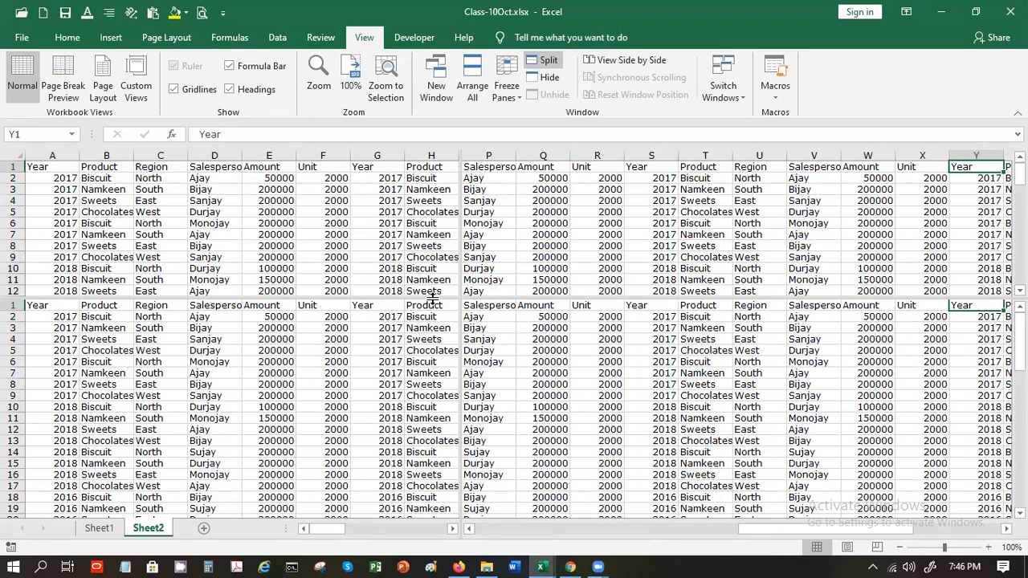
# Drag the split bars so the top pane shows rows 1–16 and the left includes column I
pyautogui.moveTo(432, 298); pyautogui.dragTo(460, 344)
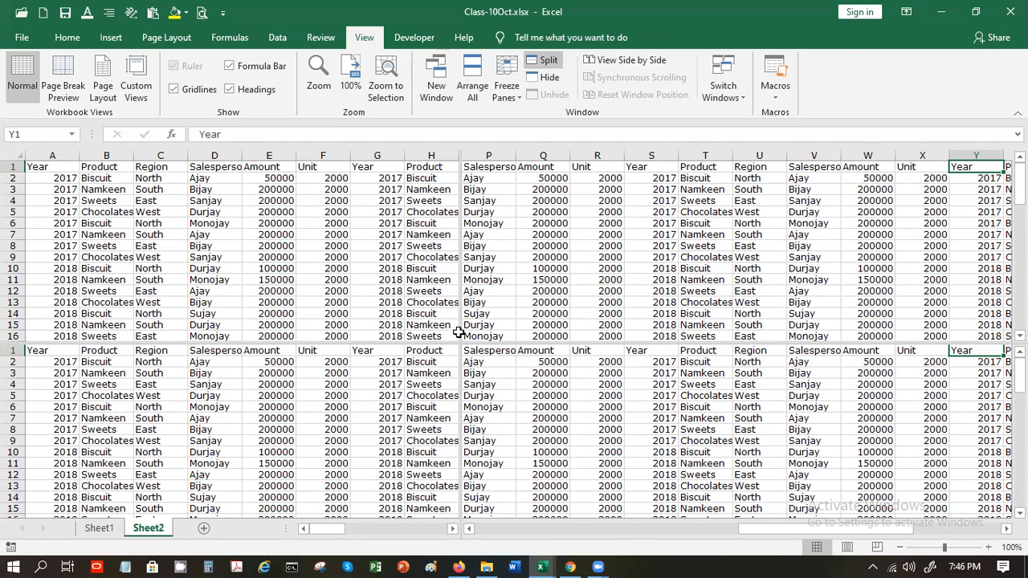
pyautogui.moveTo(459, 325); pyautogui.dragTo(514, 325)
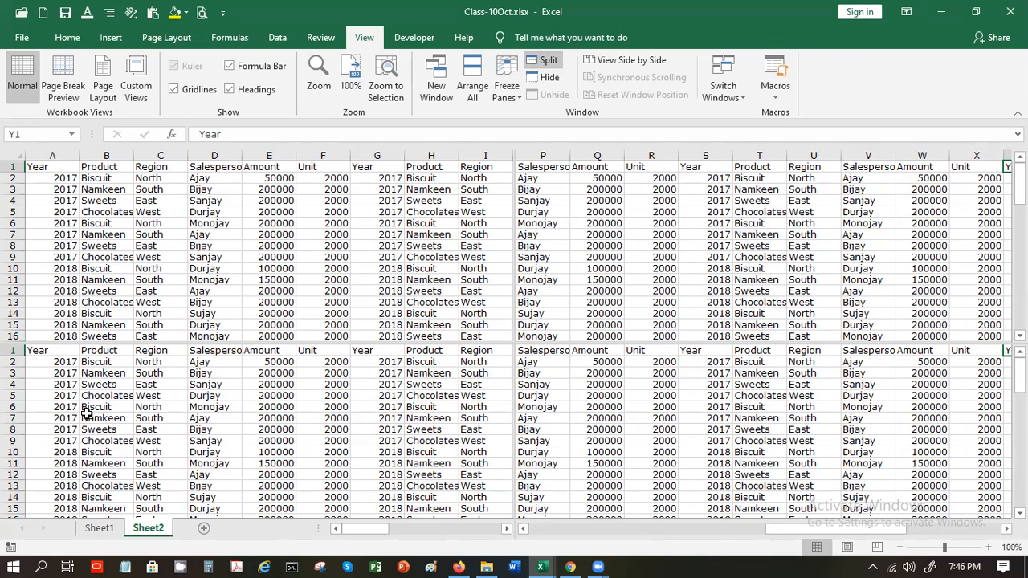
pyautogui.click(569, 397)
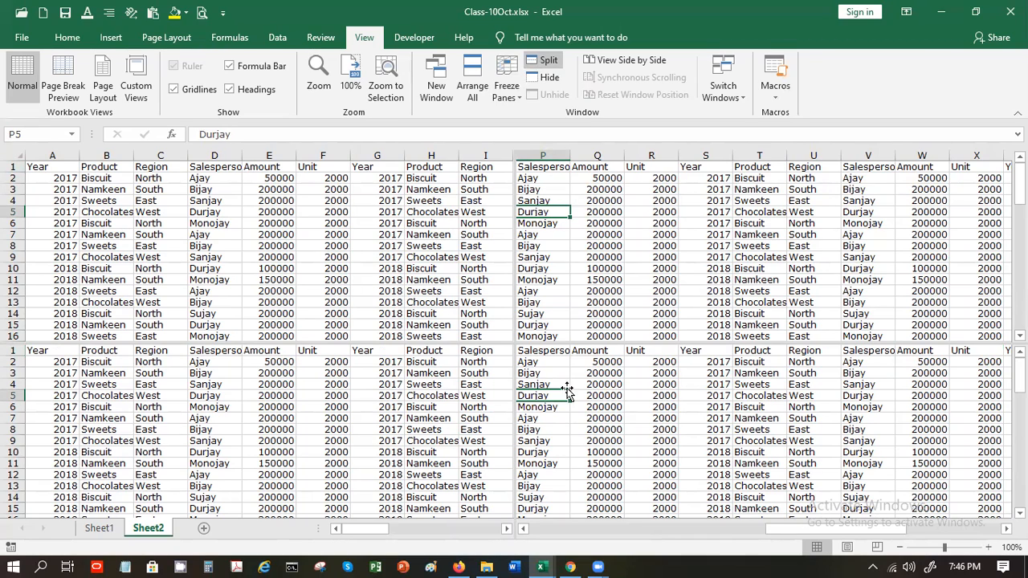
# Navigate around column AE and row 48 to check the resized panes
pyautogui.press('Right')
pyautogui.press('Right')
pyautogui.press('Right')
pyautogui.press('Right')
pyautogui.press('Right')
pyautogui.press('Right')
pyautogui.press('Right')
pyautogui.press('Right')
pyautogui.press('Right')
pyautogui.press('Right')
pyautogui.press('Right')
pyautogui.press('Right')
pyautogui.press('Right')
pyautogui.press('Right')
pyautogui.press('Right')
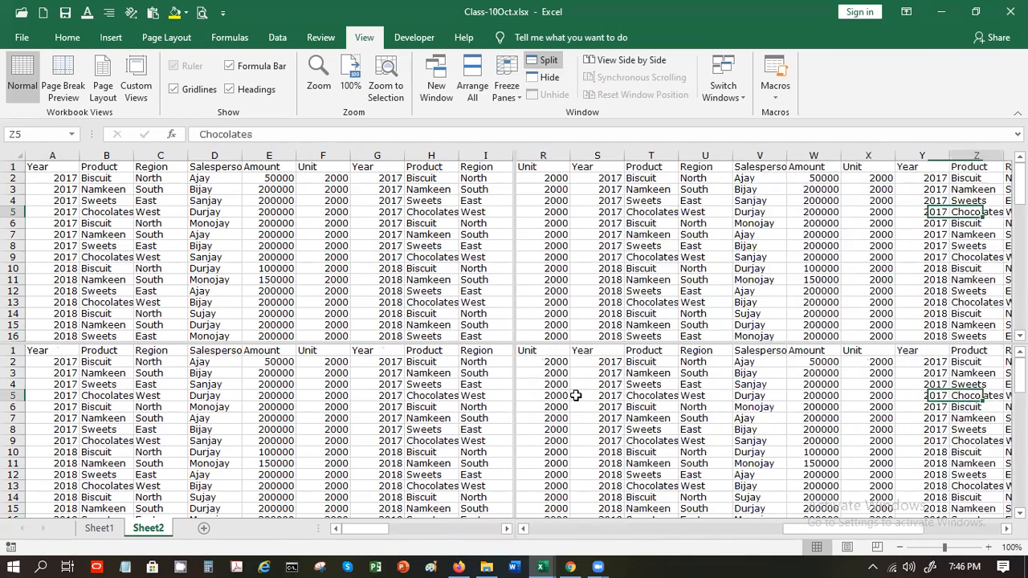
pyautogui.press('Down')
pyautogui.press('Down')
pyautogui.press('Down')
pyautogui.press('Down')
pyautogui.press('Down')
pyautogui.press('Down')
pyautogui.press('Down')
pyautogui.press('Down')
pyautogui.press('Down')
pyautogui.press('Down')
pyautogui.press('Down')
pyautogui.press('Down')
pyautogui.press('Down')
pyautogui.press('Down')
pyautogui.press('Down')
pyautogui.press('Down')
pyautogui.press('Down')
pyautogui.press('Down')
pyautogui.press('Down')
pyautogui.press('Down')
pyautogui.press('Down')
pyautogui.press('Down')
pyautogui.press('Down')
pyautogui.press('Down')
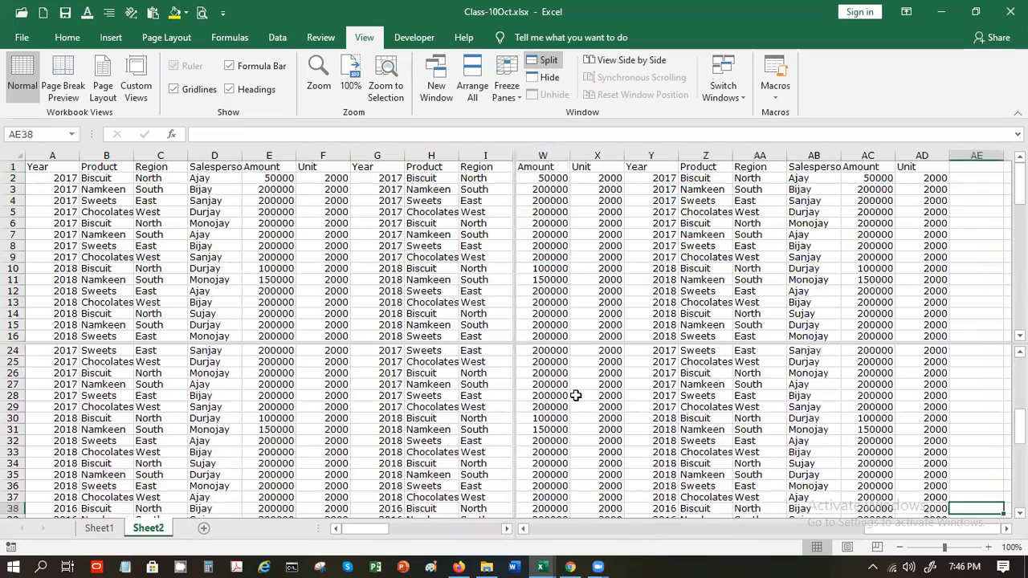
pyautogui.press('Down')
pyautogui.press('Down')
pyautogui.press('Down')
pyautogui.press('Down')
pyautogui.press('Down')
pyautogui.press('Down')
pyautogui.press('Down')
pyautogui.press('Down')
pyautogui.press('Down')
pyautogui.press('Down')
pyautogui.press('Down')
pyautogui.press('Down')
pyautogui.press('Down')
pyautogui.press('Down')
pyautogui.press('Down')
pyautogui.press('Down')
pyautogui.press('Down')
pyautogui.press('Down')
pyautogui.press('Down')
pyautogui.press('Down')
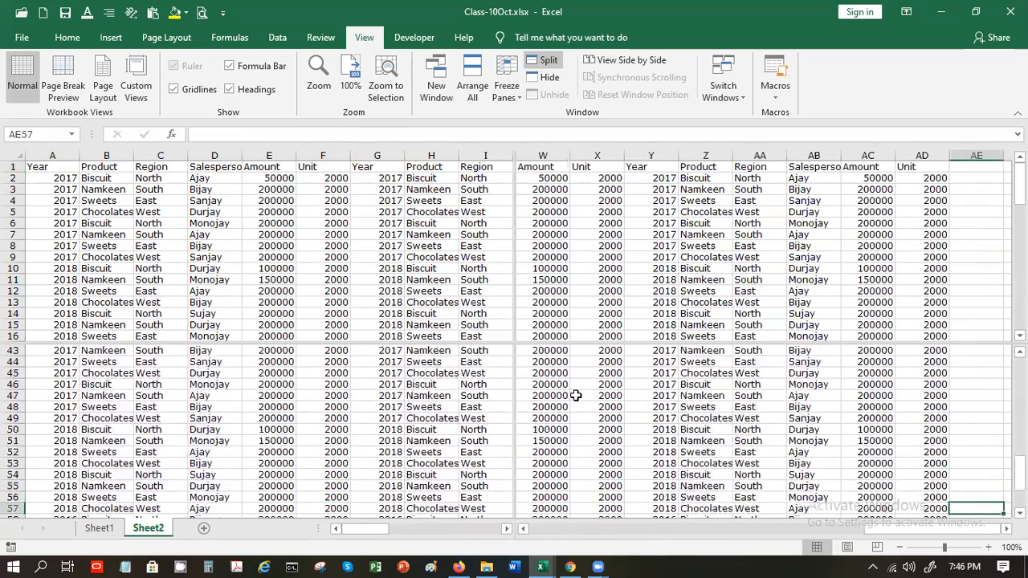
pyautogui.press('Up')
pyautogui.press('Up')
pyautogui.press('Up')
pyautogui.press('Up')
pyautogui.press('Up')
pyautogui.press('Up')
pyautogui.press('Up')
pyautogui.press('Up')
pyautogui.press('Up')
pyautogui.press('Up')
pyautogui.press('Up')
pyautogui.press('Up')
pyautogui.press('Up')
pyautogui.press('Up')
pyautogui.press('Up')
pyautogui.press('Up')
pyautogui.press('Up')
pyautogui.press('Up')
pyautogui.press('Up')
pyautogui.press('Up')
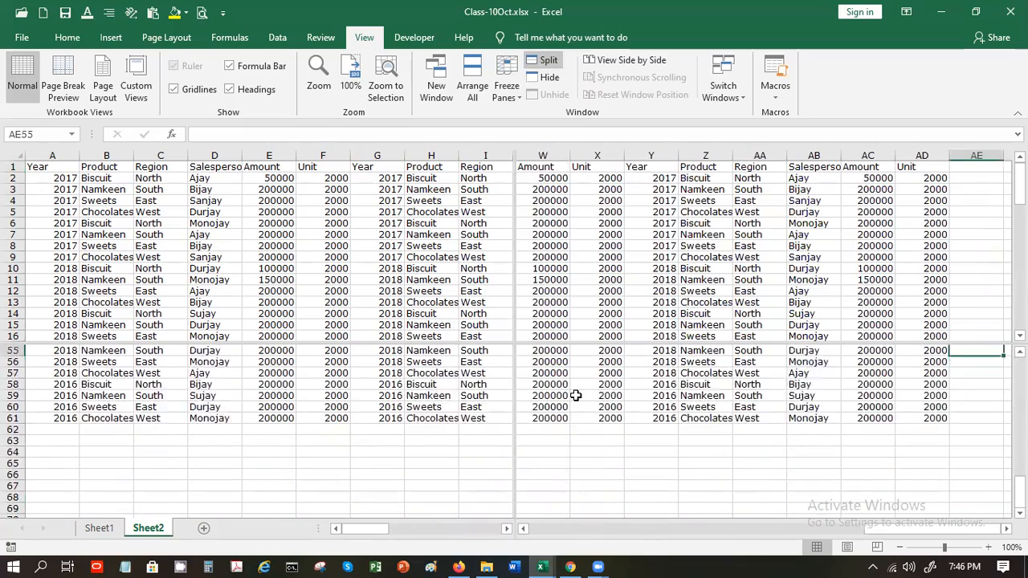
pyautogui.press('Left')
pyautogui.press('Left')
pyautogui.press('Left')
pyautogui.press('Left')
pyautogui.press('Left')
pyautogui.press('Down')
pyautogui.press('Down')
pyautogui.press('Left')
pyautogui.press('Left')
pyautogui.press('Left')
pyautogui.press('Left')
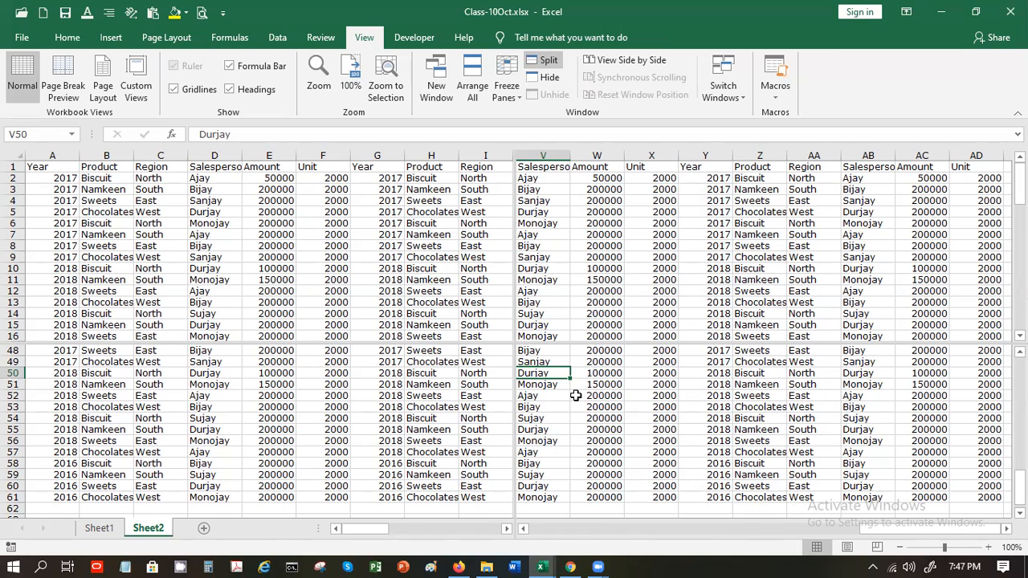
# Remove the split panes and look at the blank Book1 before returning to Class-10Oct
pyautogui.click(544, 60)
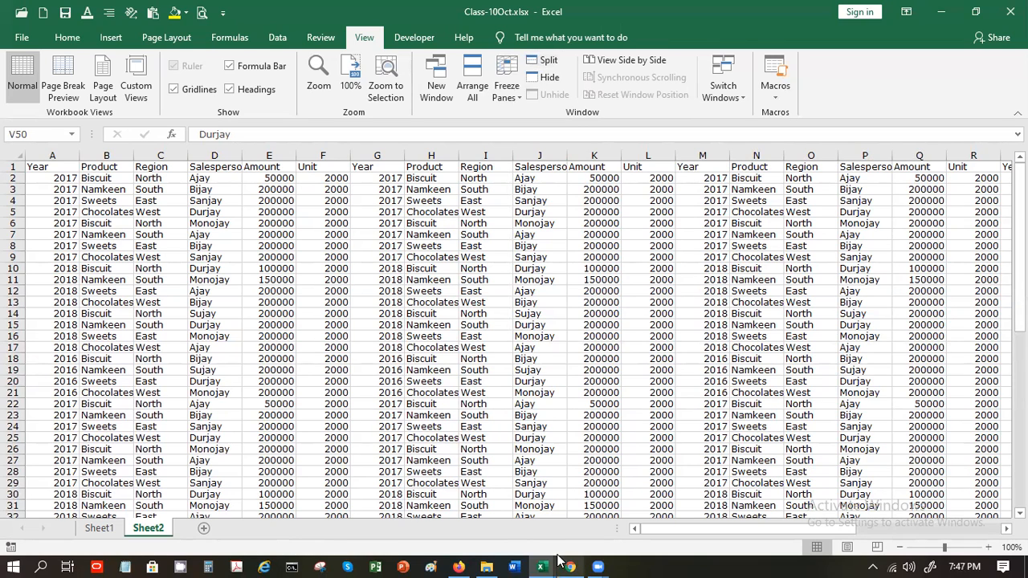
pyautogui.moveTo(544, 565)
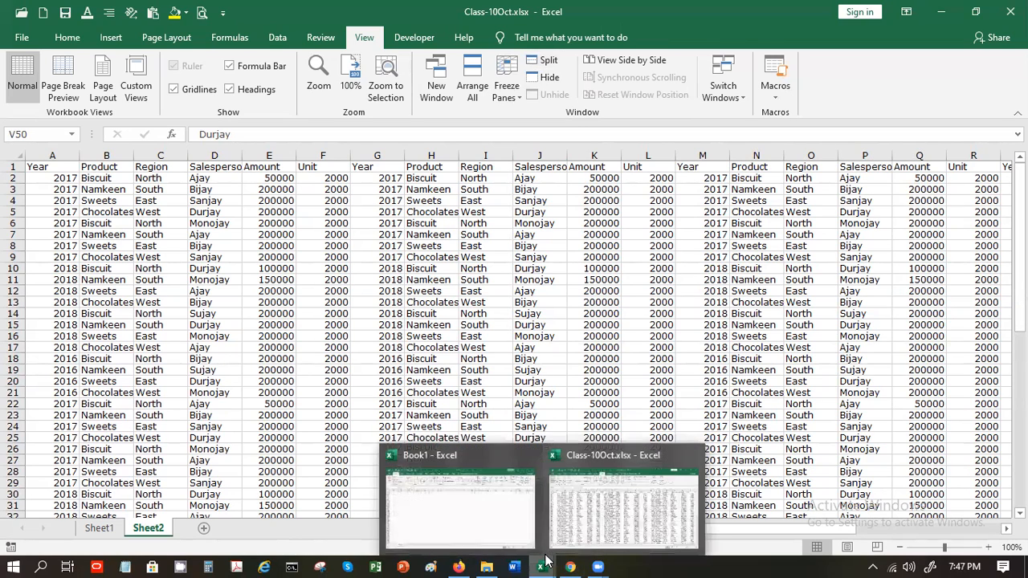
pyautogui.click(428, 522)
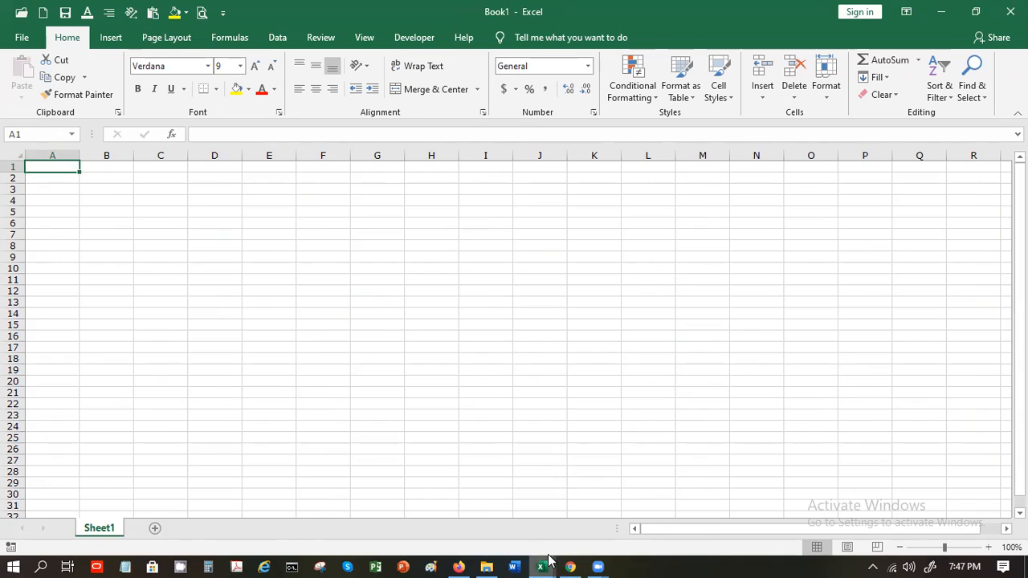
pyautogui.moveTo(549, 560)
pyautogui.click(609, 522)
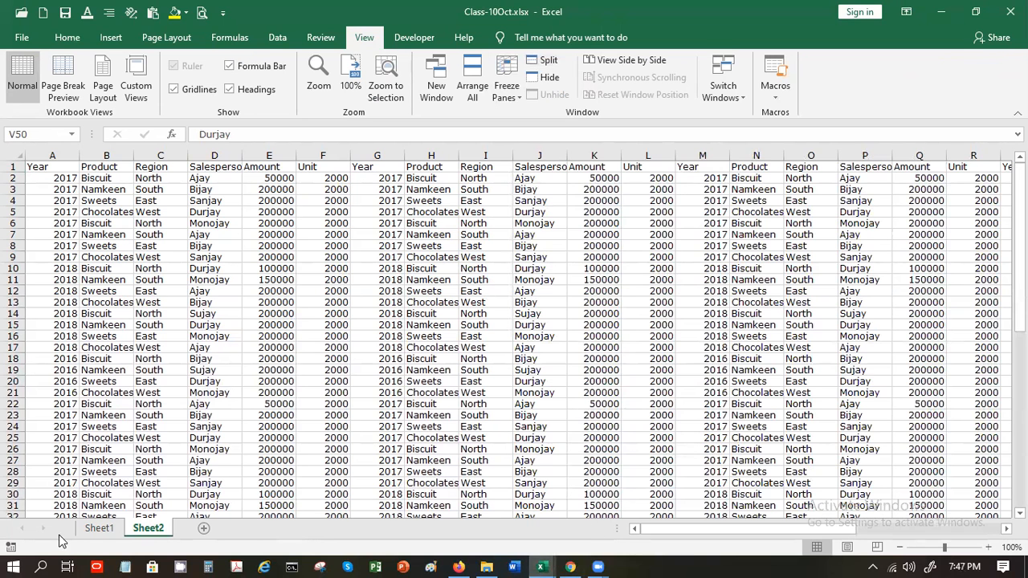
# Copy Sheet1's A5:F25 sales table into Book1 at A1, then return to Class-10Oct.xlsx
pyautogui.click(88, 530)
pyautogui.hotkey('ctrl', 'c')
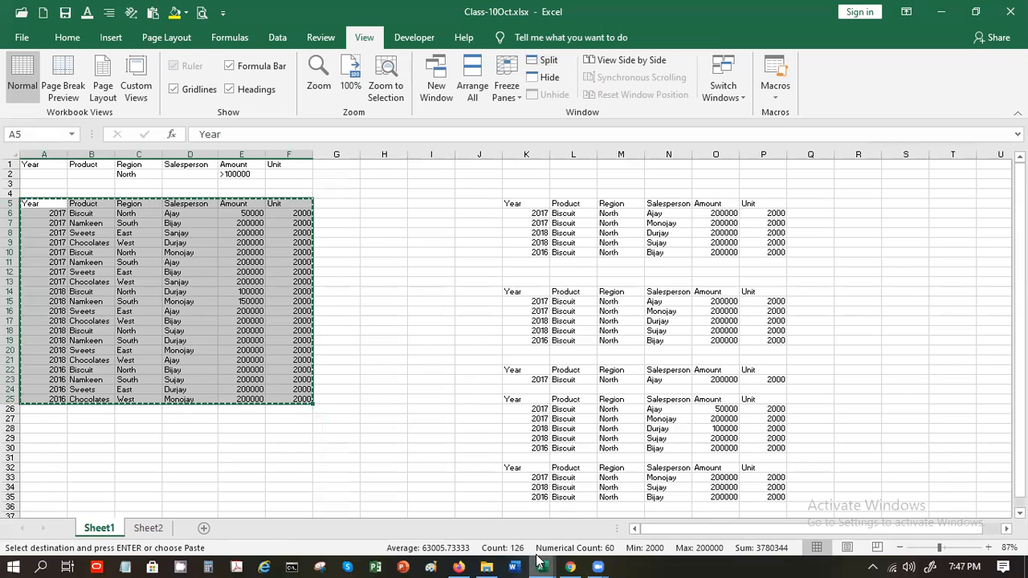
pyautogui.moveTo(540, 562)
pyautogui.click(433, 526)
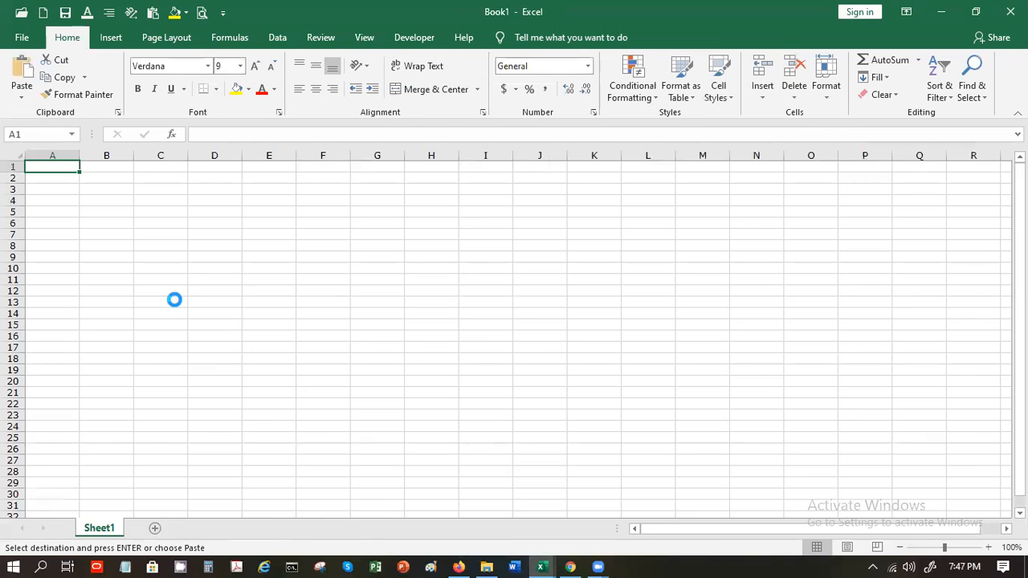
pyautogui.hotkey('ctrl', 'v')
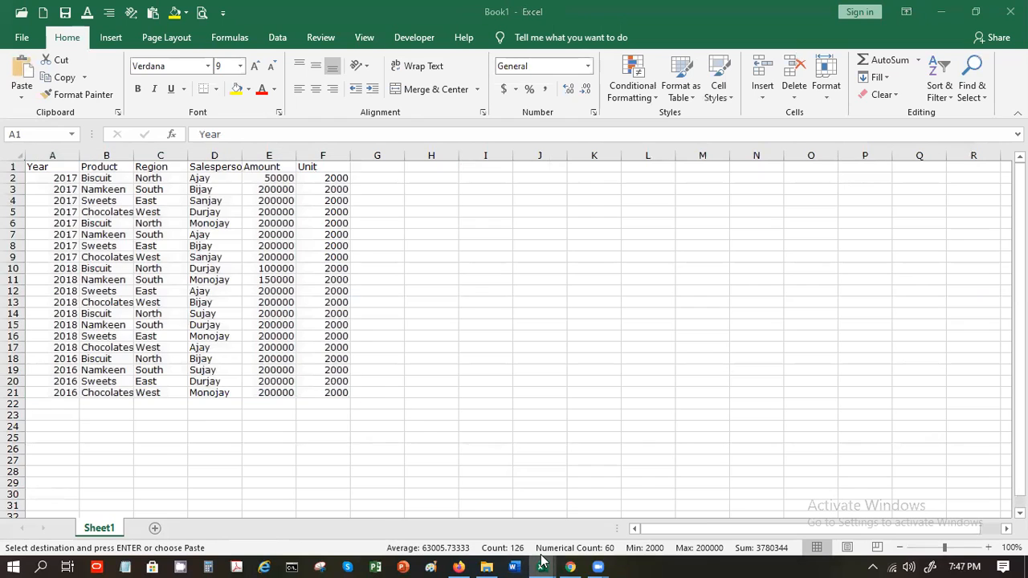
pyautogui.moveTo(542, 562)
pyautogui.click(562, 545)
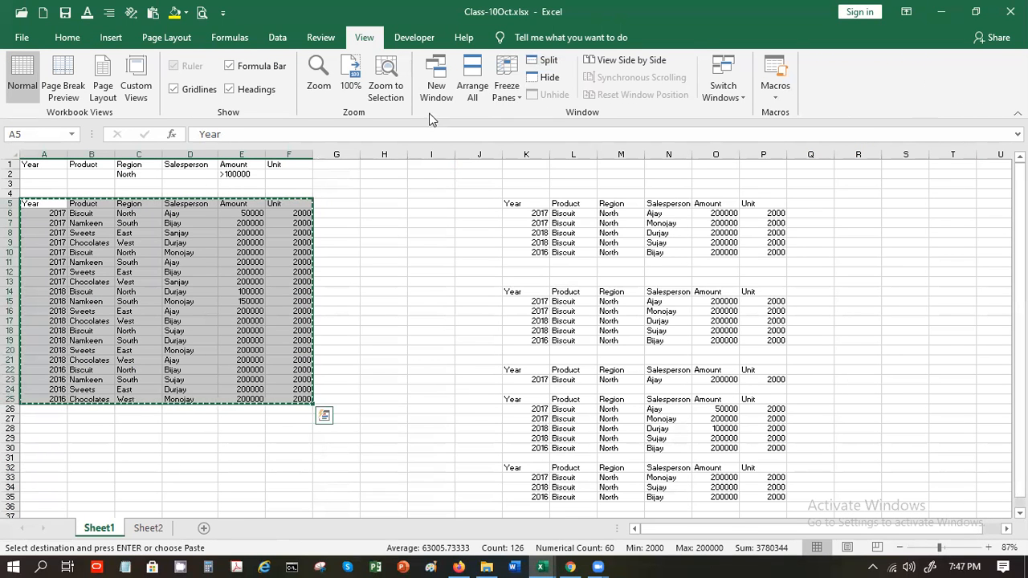
# Arrange the two workbook windows vertically and show Sheet2 in the left Class-10Oct window
pyautogui.click(471, 78)
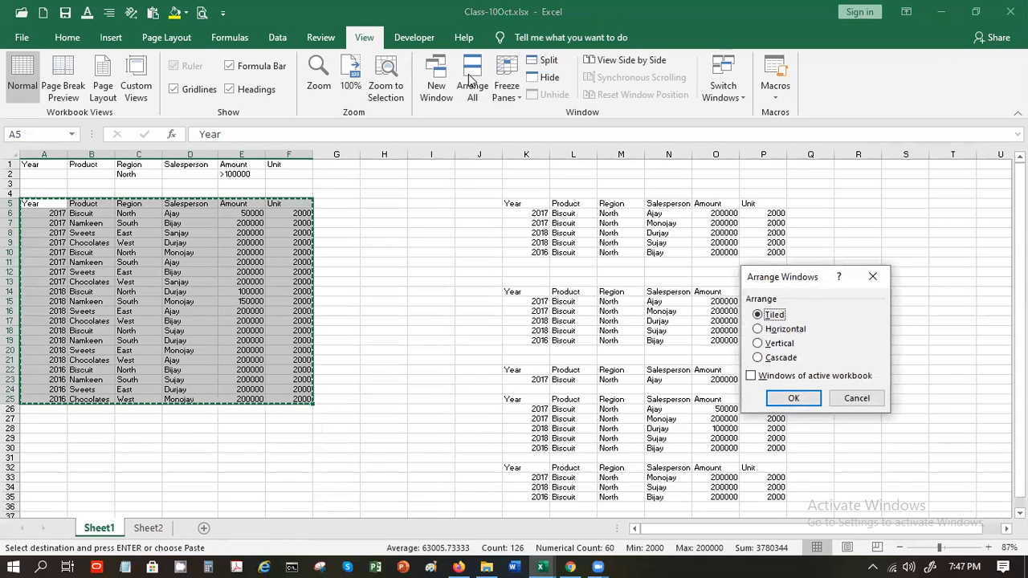
pyautogui.click(785, 343)
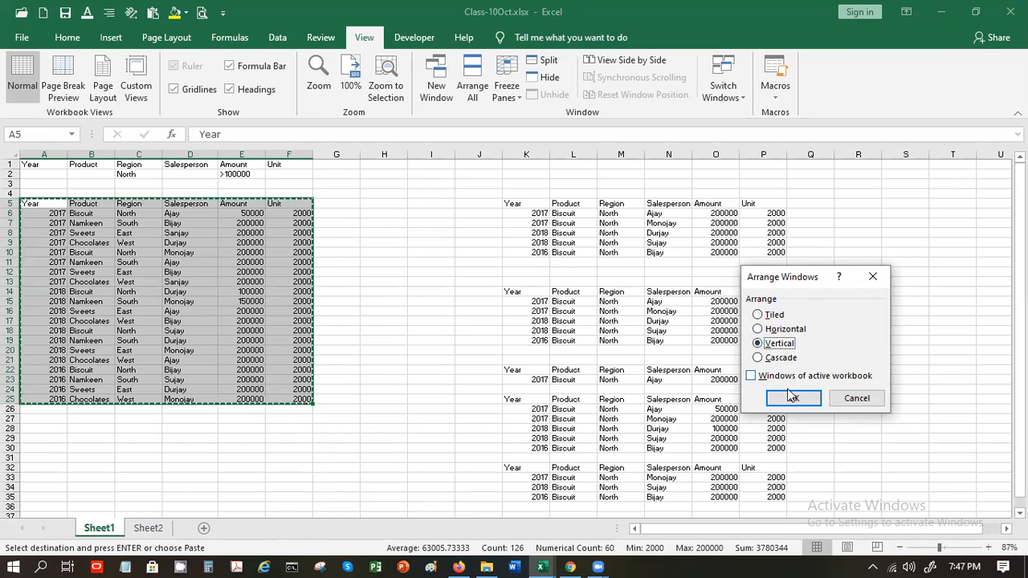
pyautogui.click(792, 399)
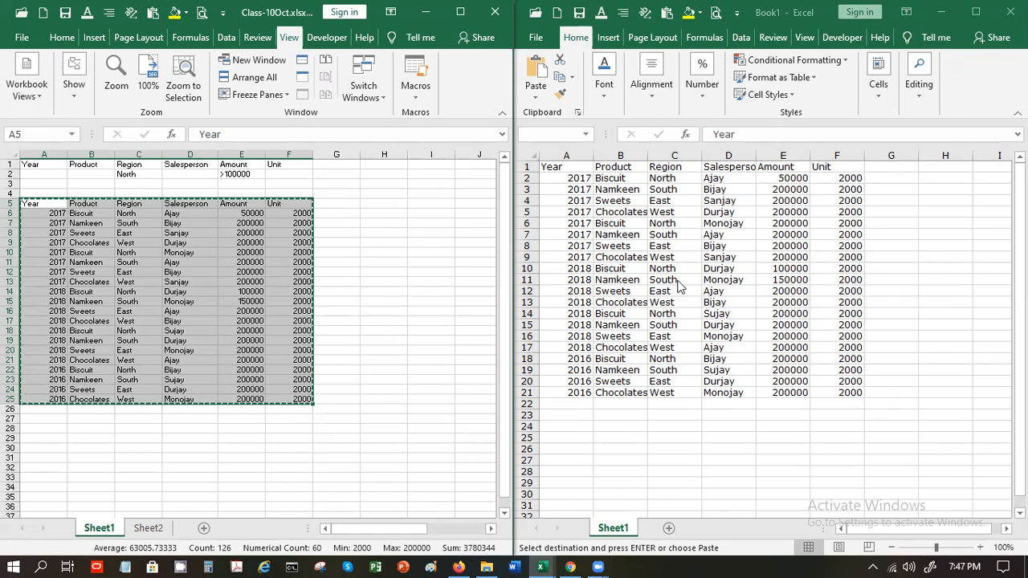
pyautogui.click(149, 529)
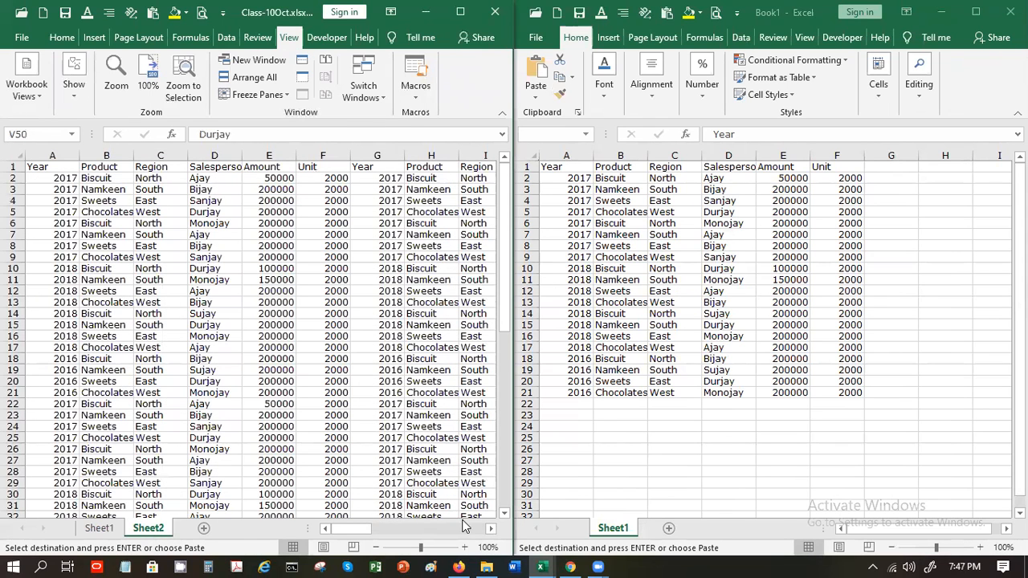
# Arrange the windows horizontally with Class-10Oct.xlsx stacked above Book1
pyautogui.click(493, 531)
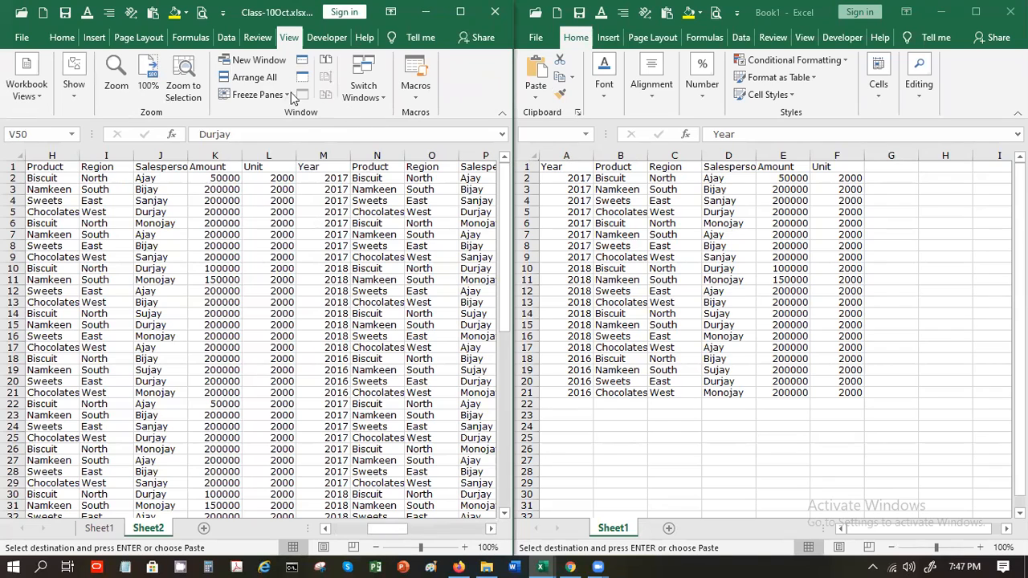
pyautogui.click(255, 80)
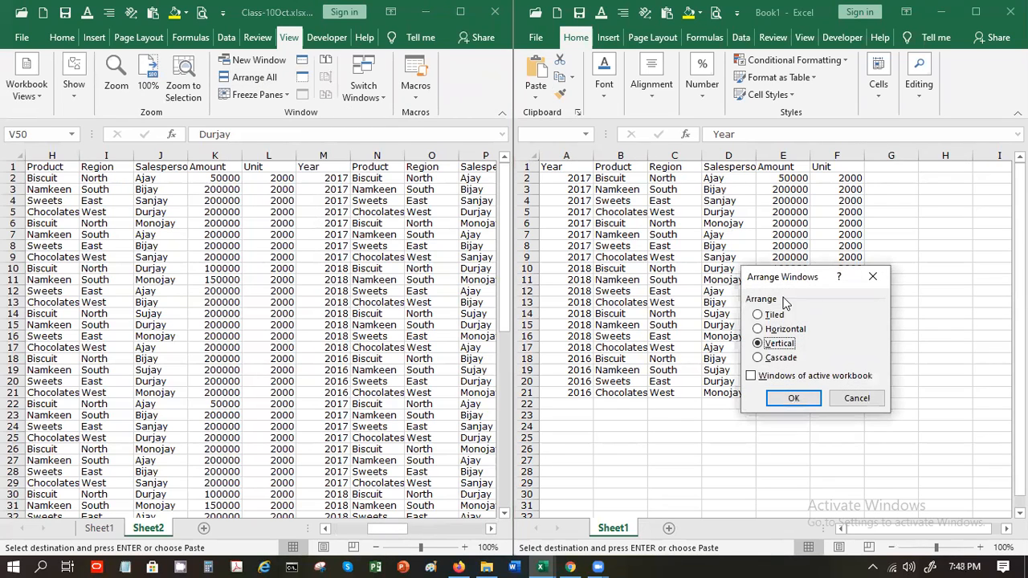
pyautogui.click(786, 335)
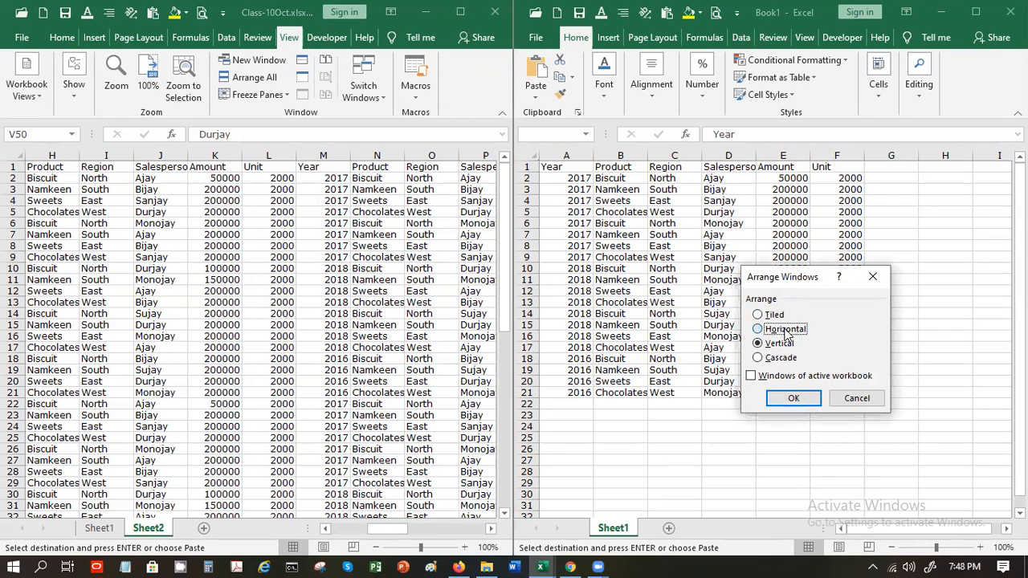
pyautogui.click(791, 401)
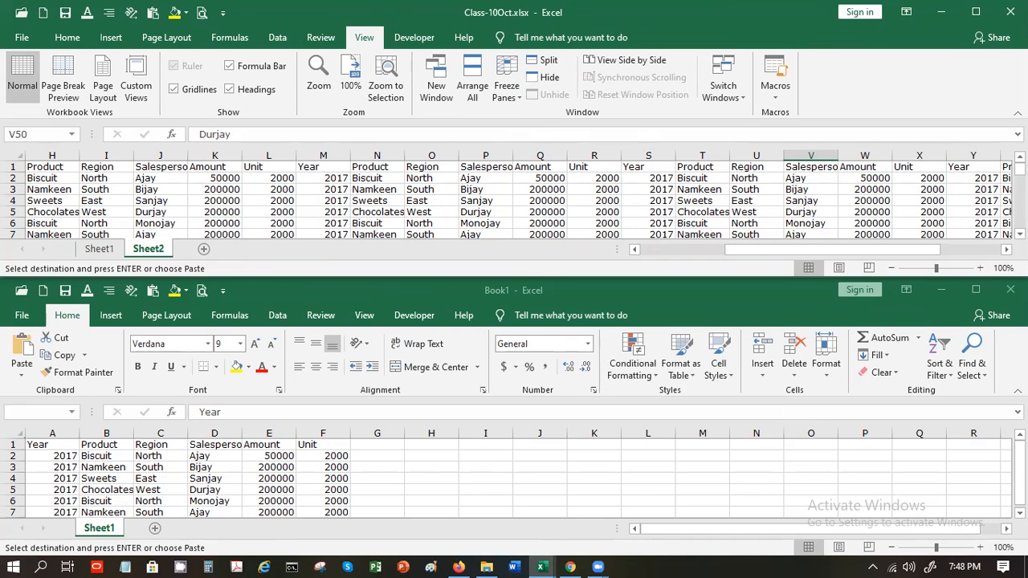
# Collapse the ribbon in both Book1 and Class-10Oct, then return Book1's selection to A1
pyautogui.click(1017, 391)
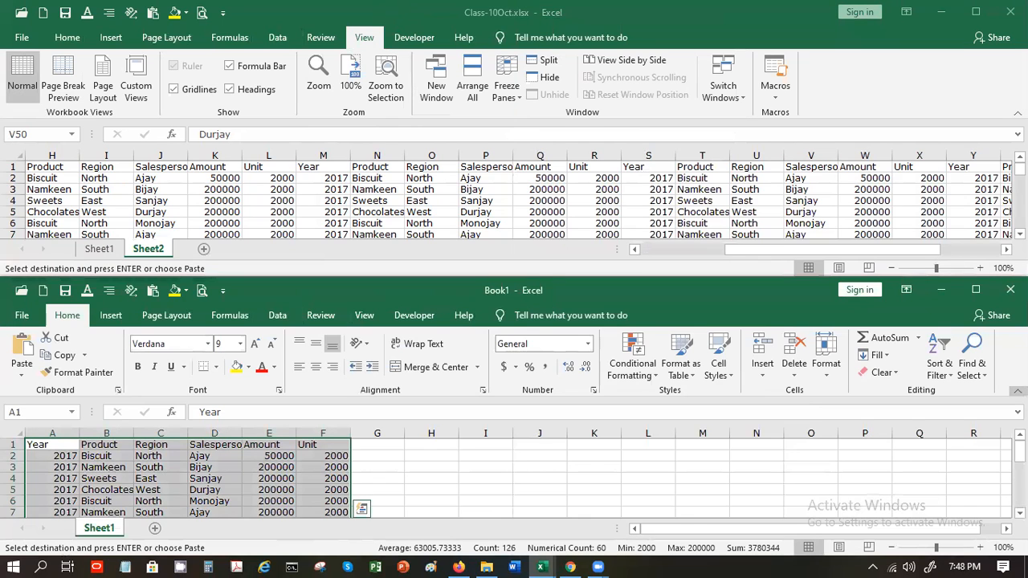
pyautogui.click(1018, 391)
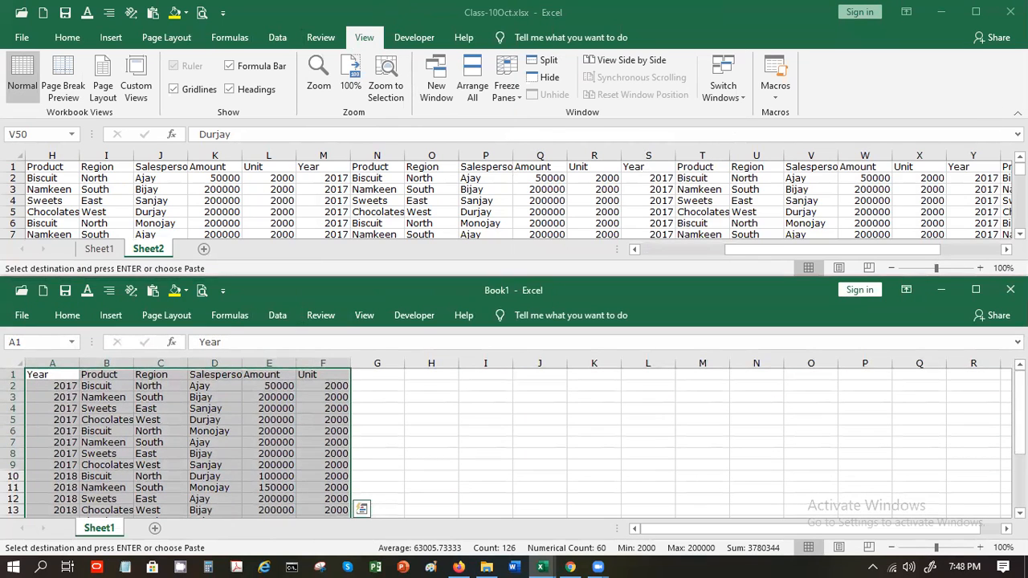
pyautogui.click(1017, 112)
pyautogui.click(1018, 113)
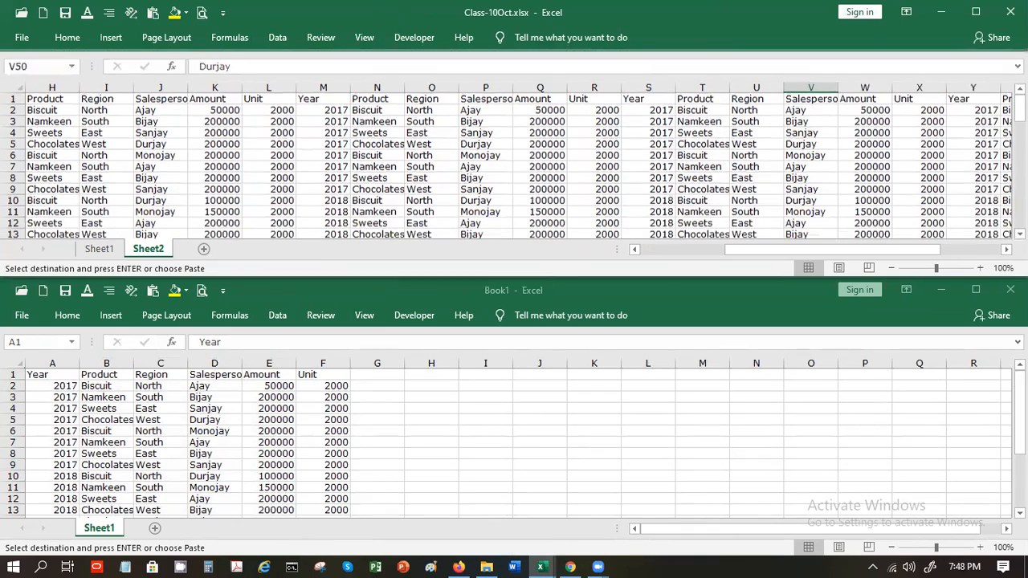
pyautogui.click(570, 426)
pyautogui.hotkey('ctrl', 'Home')
pyautogui.press('Right')
pyautogui.press('Right')
pyautogui.press('Right')
pyautogui.press('Right')
pyautogui.press('Right')
pyautogui.press('Right')
pyautogui.press('Right')
pyautogui.press('Right')
pyautogui.press('Right')
pyautogui.press('Right')
pyautogui.press('Right')
pyautogui.press('Right')
pyautogui.press('Right')
pyautogui.press('Right')
pyautogui.press('Right')
pyautogui.press('Right')
pyautogui.press('Right')
pyautogui.press('Right')
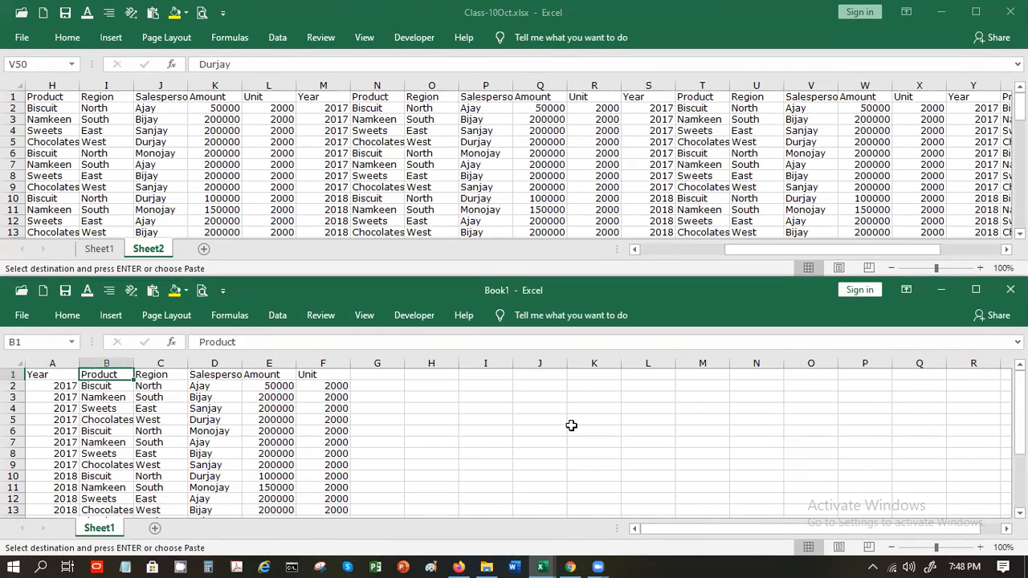
pyautogui.press('Left')
pyautogui.press('Left')
pyautogui.press('Left')
pyautogui.press('Left')
pyautogui.press('Left')
pyautogui.press('Left')
pyautogui.press('Left')
pyautogui.press('Left')
pyautogui.press('Left')
pyautogui.press('Left')
pyautogui.press('Left')
pyautogui.press('Left')
pyautogui.press('Left')
pyautogui.press('Left')
pyautogui.press('Left')
pyautogui.press('Left')
pyautogui.press('Left')
pyautogui.press('Left')
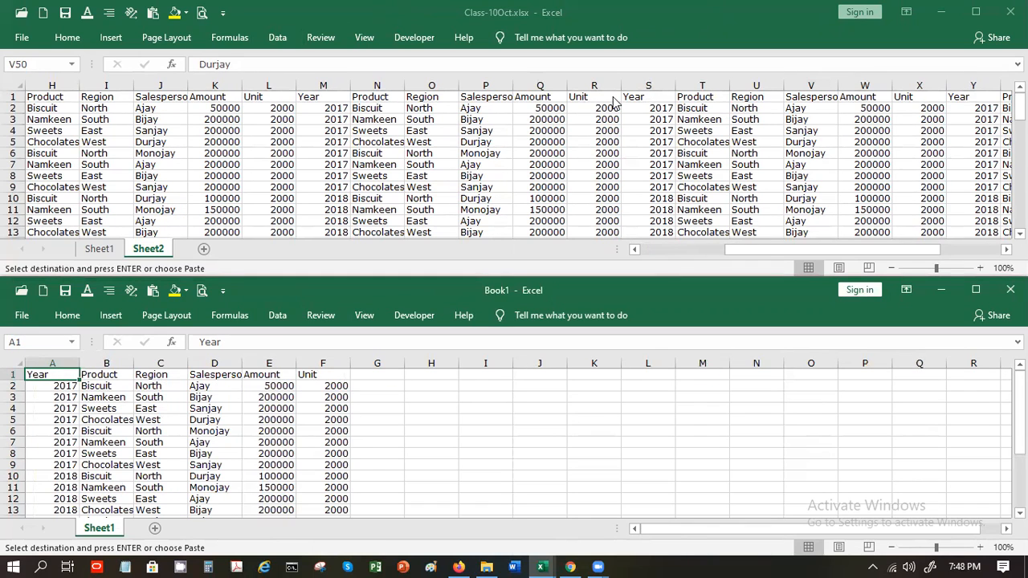
# Arrange the Class-10Oct.xlsx and Book1 windows in a tiled layout
pyautogui.click(366, 40)
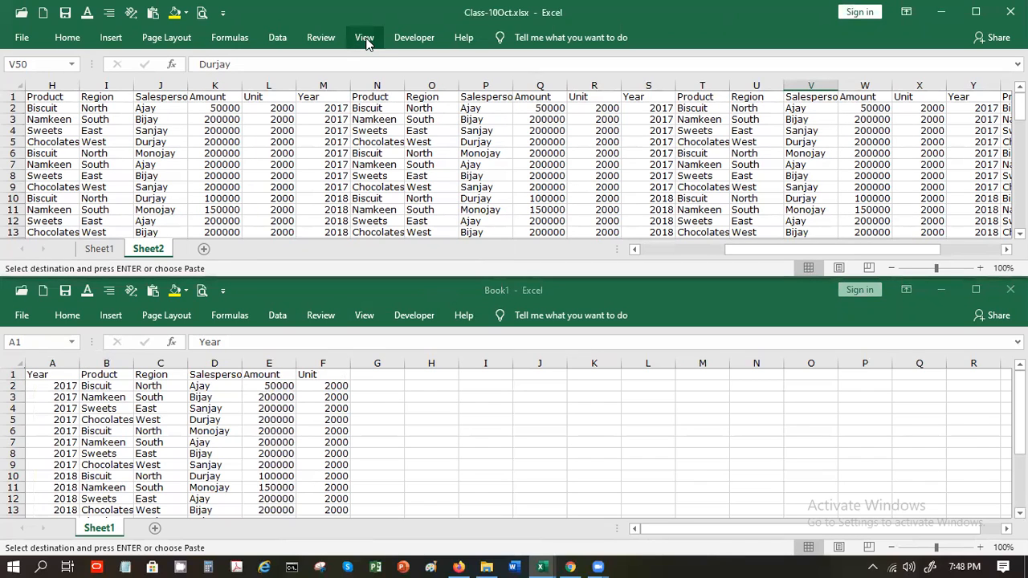
pyautogui.click(366, 42)
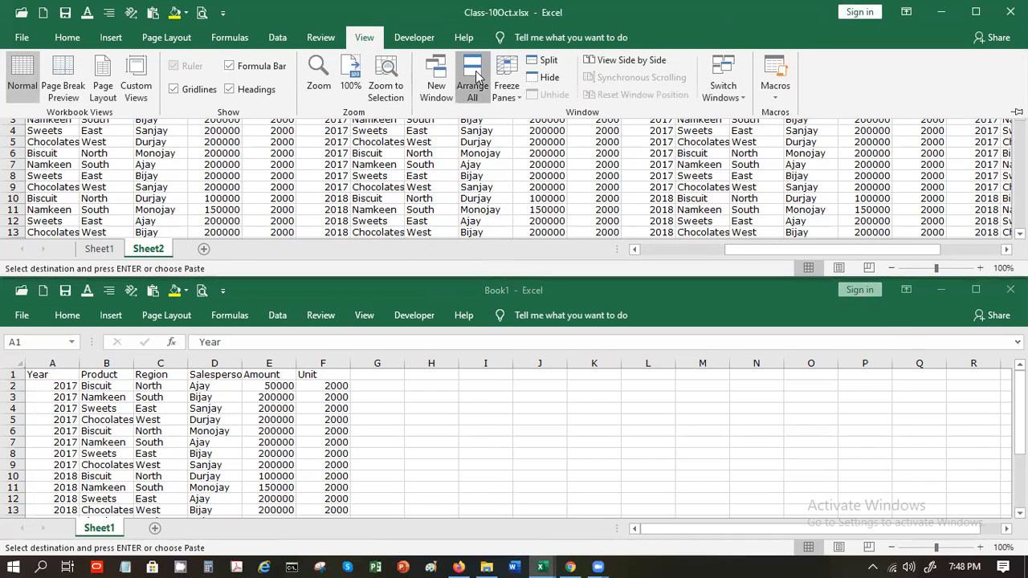
pyautogui.click(477, 77)
pyautogui.click(788, 361)
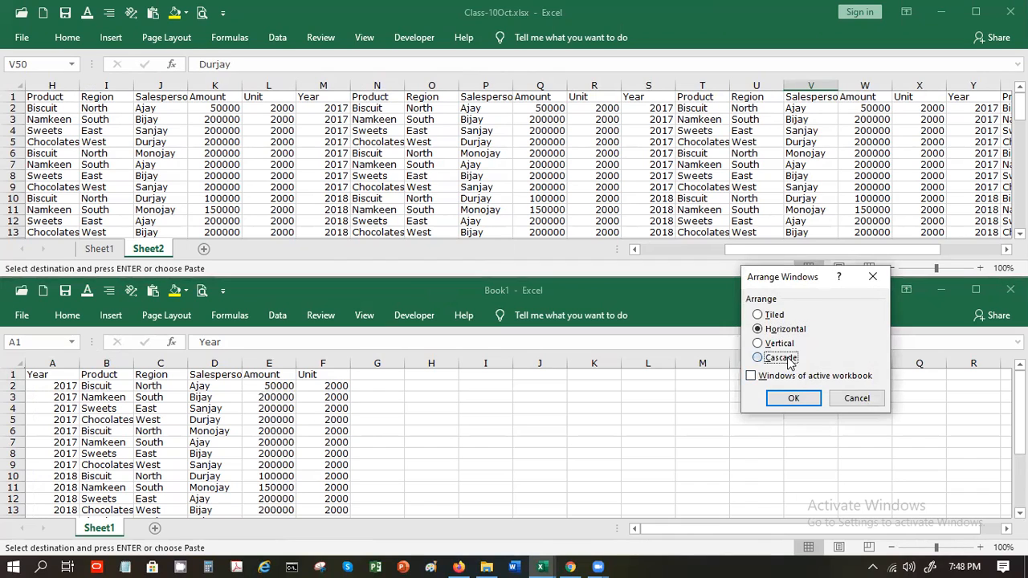
pyautogui.click(774, 316)
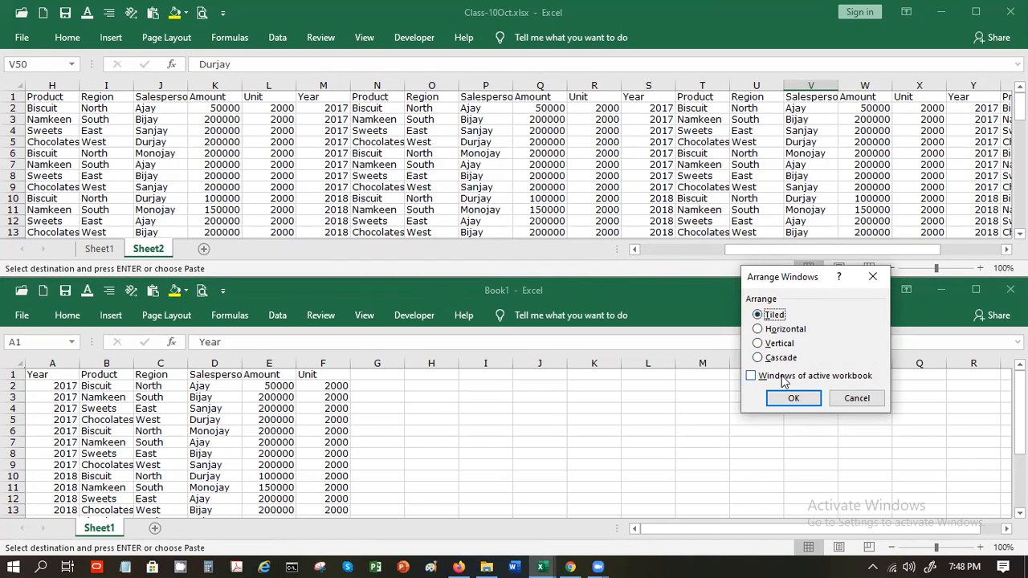
pyautogui.click(792, 398)
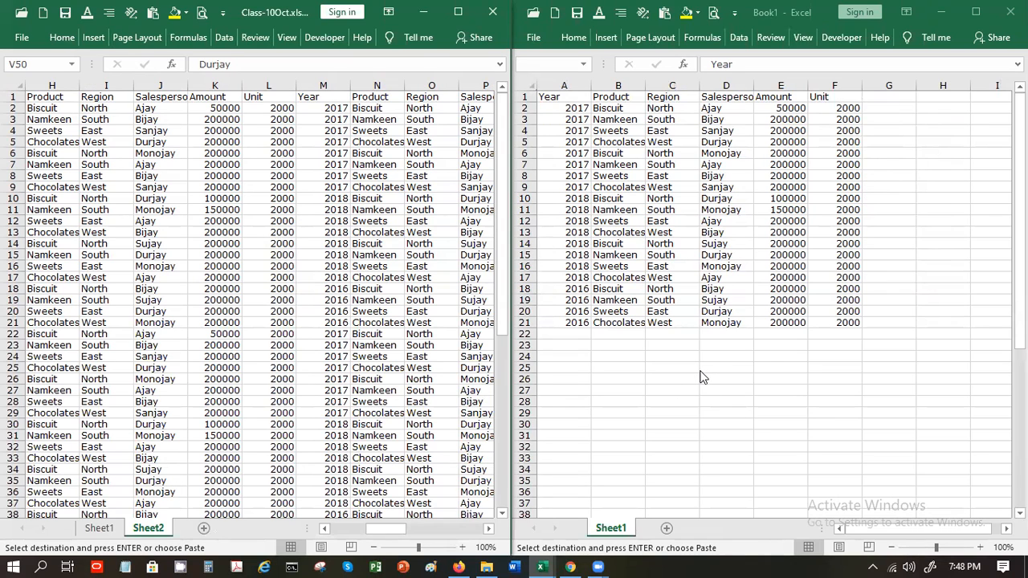
# Cascade the two workbook windows with Arrange All, leaving Book1 in front of Class-10Oct
pyautogui.click(286, 37)
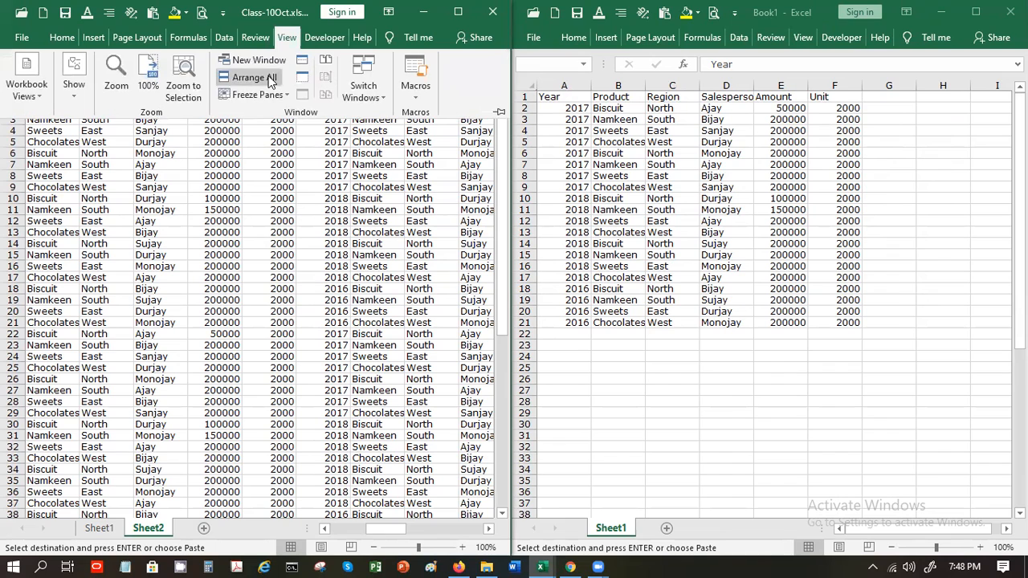
pyautogui.click(277, 78)
pyautogui.click(783, 357)
pyautogui.click(794, 396)
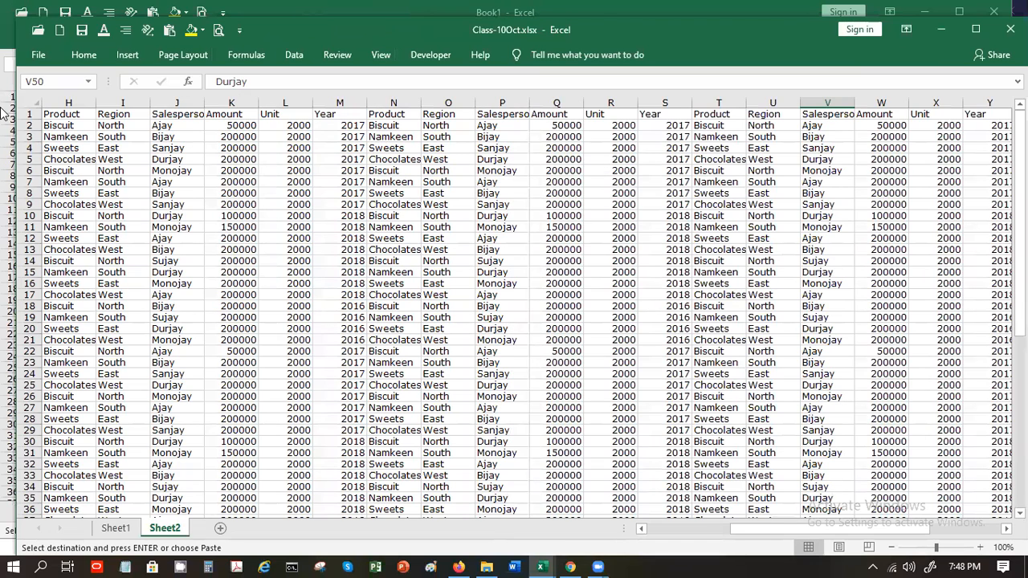
pyautogui.click(4, 83)
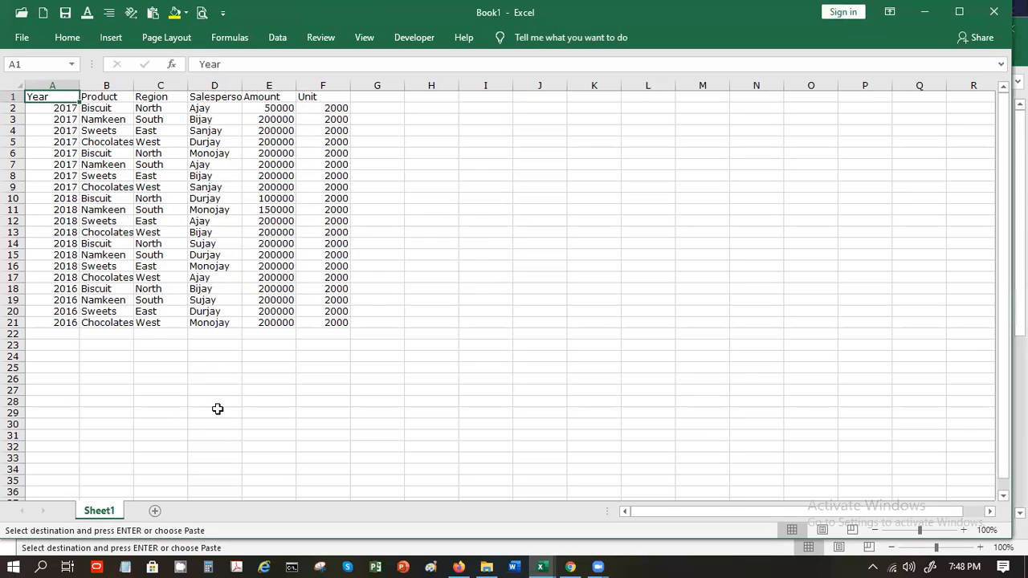
pyautogui.click(257, 552)
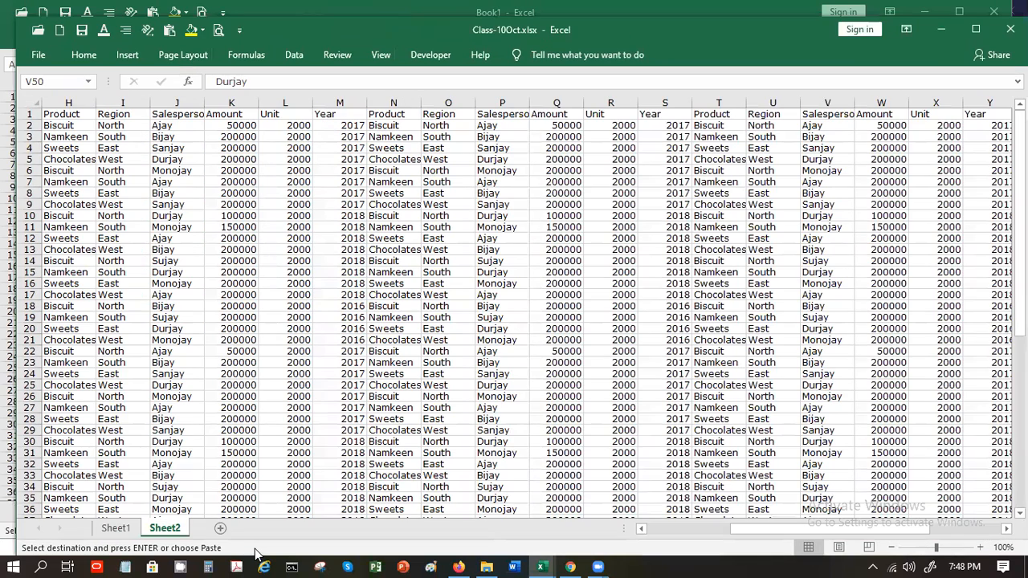
pyautogui.click(2, 88)
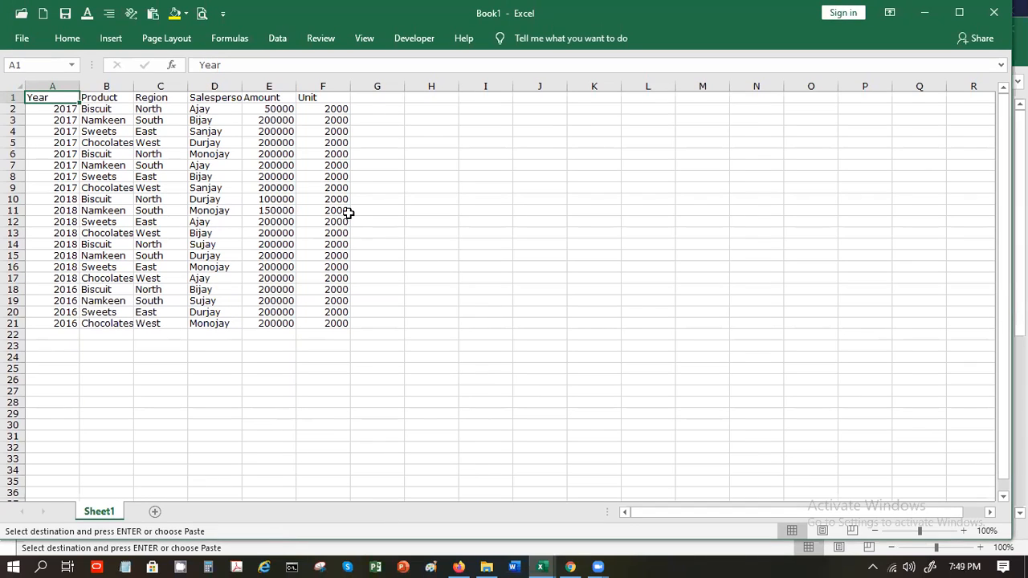
# Switch to the Class-10Oct.xlsx window from the View window list
pyautogui.click(360, 46)
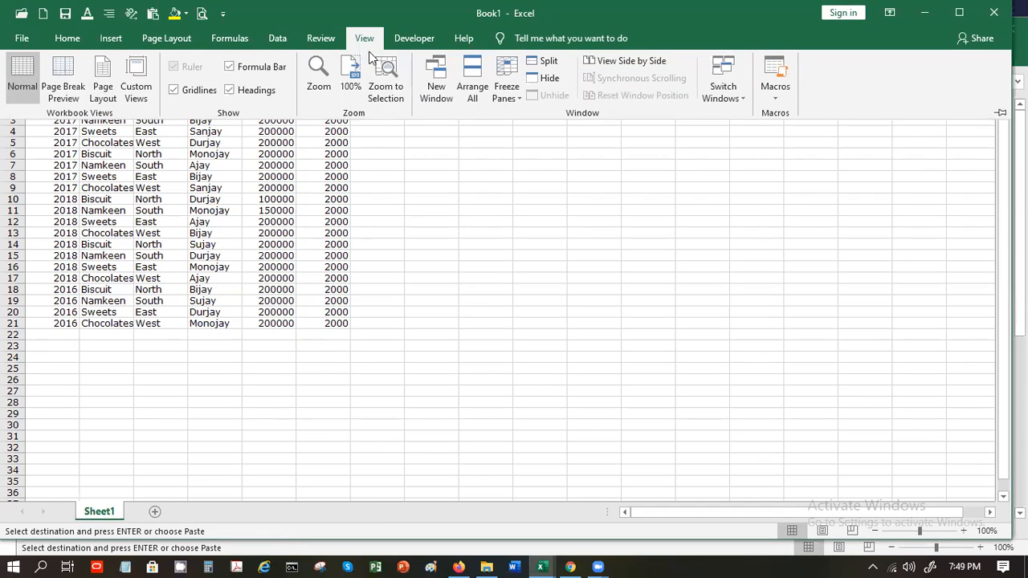
pyautogui.click(741, 91)
pyautogui.click(749, 116)
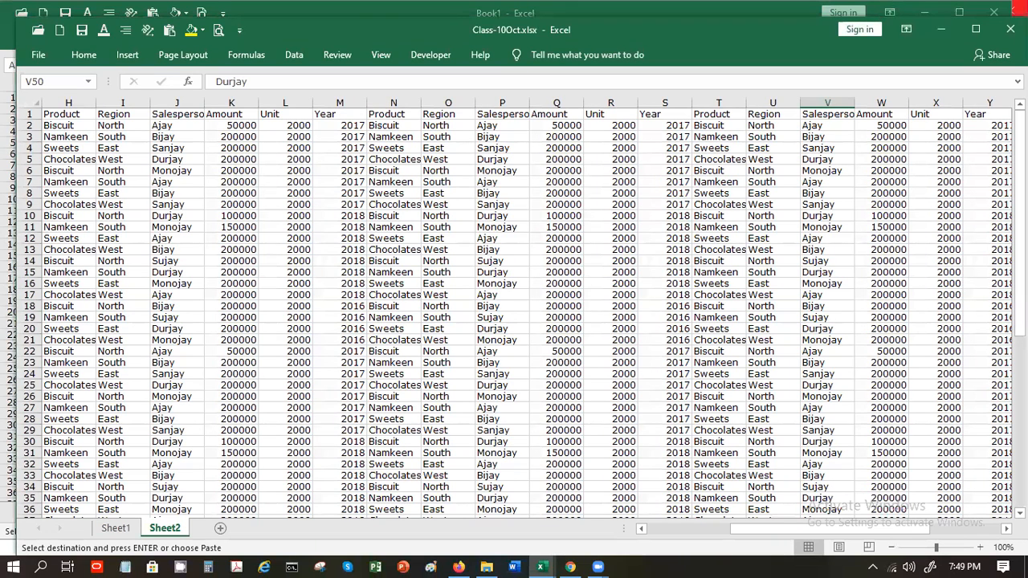
# On Sheet1, cancel the pending copy of A5:F25 and switch back to Book1
pyautogui.click(128, 533)
pyautogui.click(455, 278)
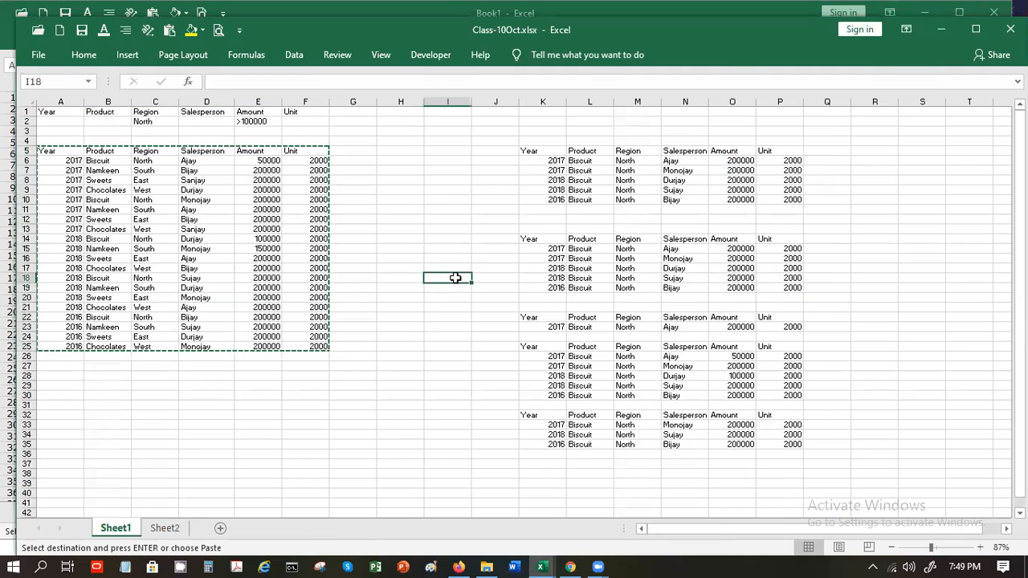
pyautogui.press('Escape')
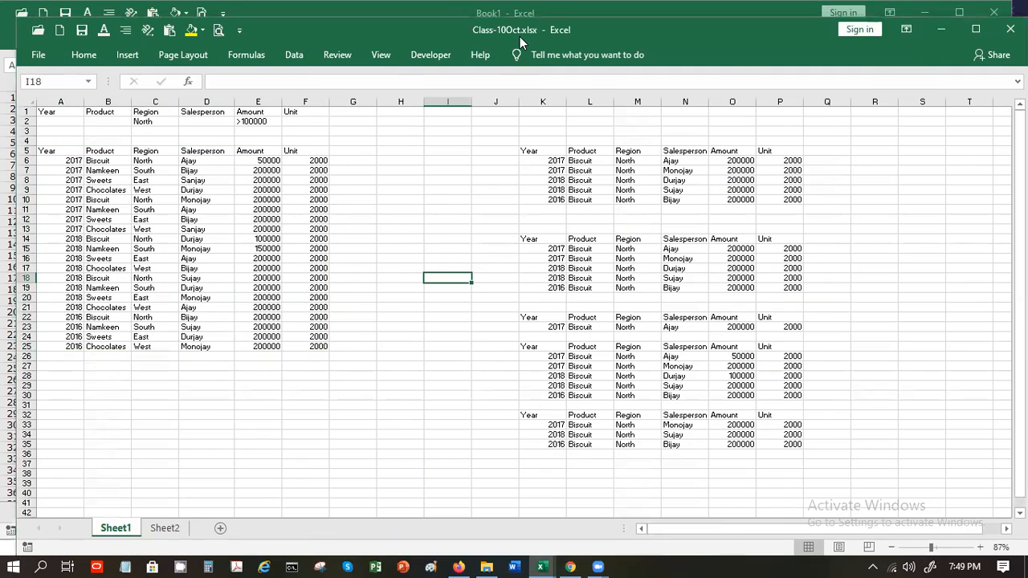
pyautogui.hotkey('alt', 'Tab')
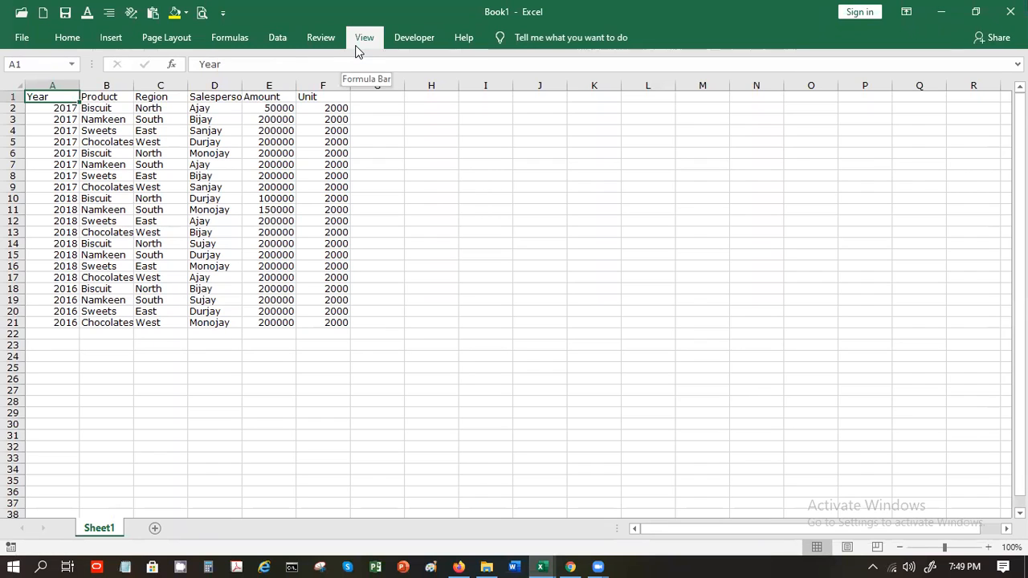
# Turn Book1's sheet gridlines back on
pyautogui.click(361, 39)
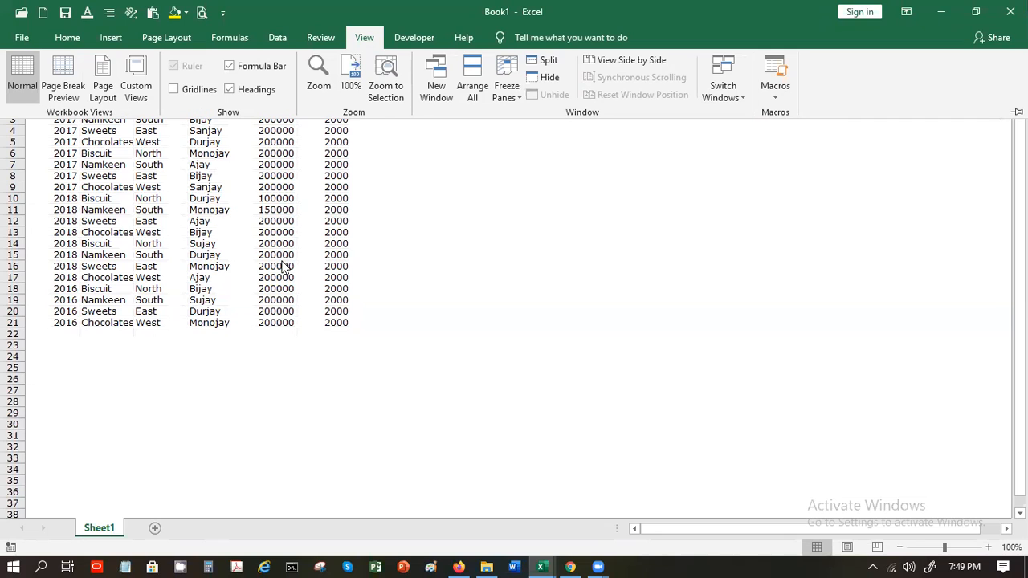
pyautogui.click(200, 89)
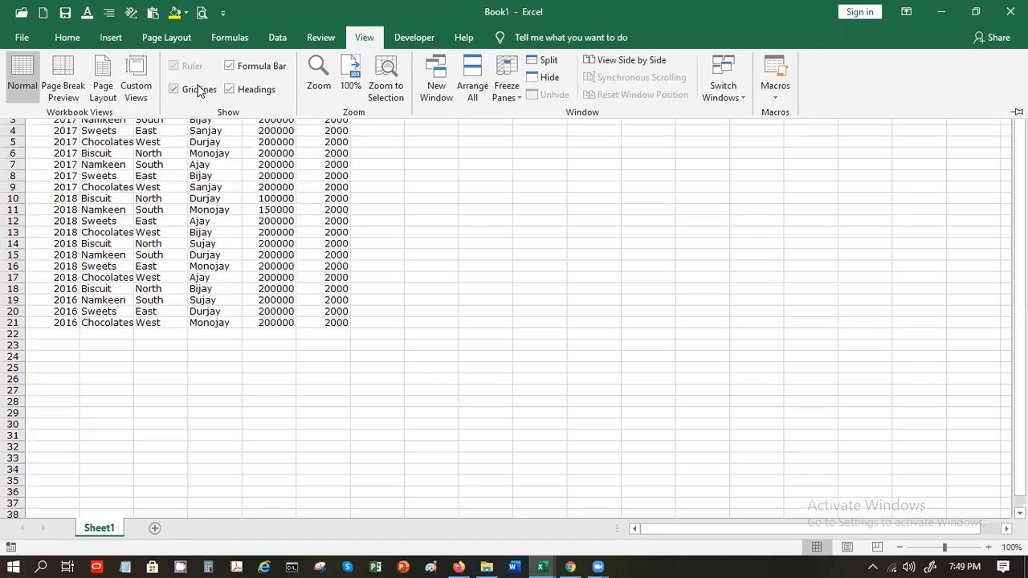
pyautogui.press('Escape')
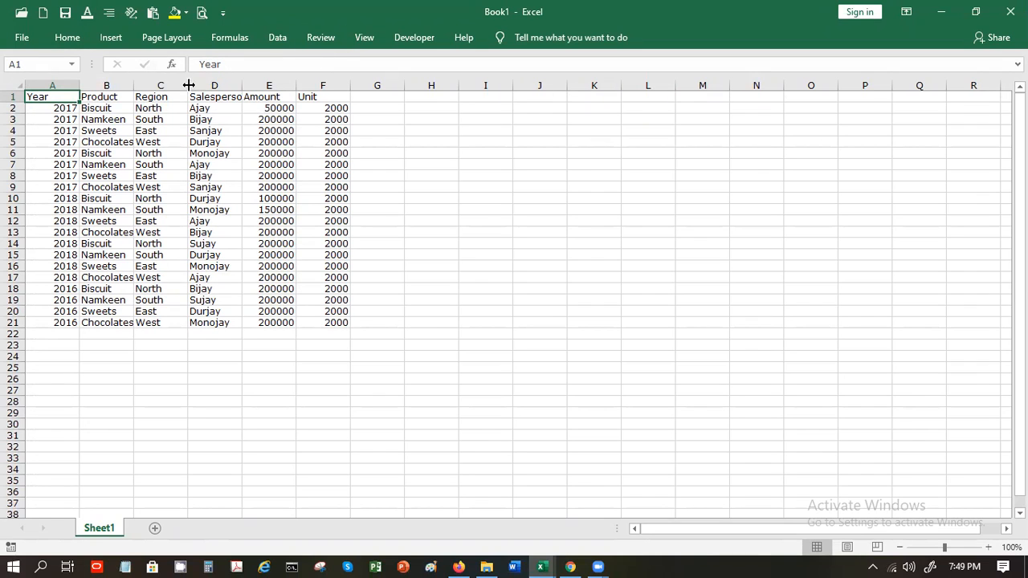
# Keep the formula bar shown after toggling it, and hide the row and column headings
pyautogui.click(354, 33)
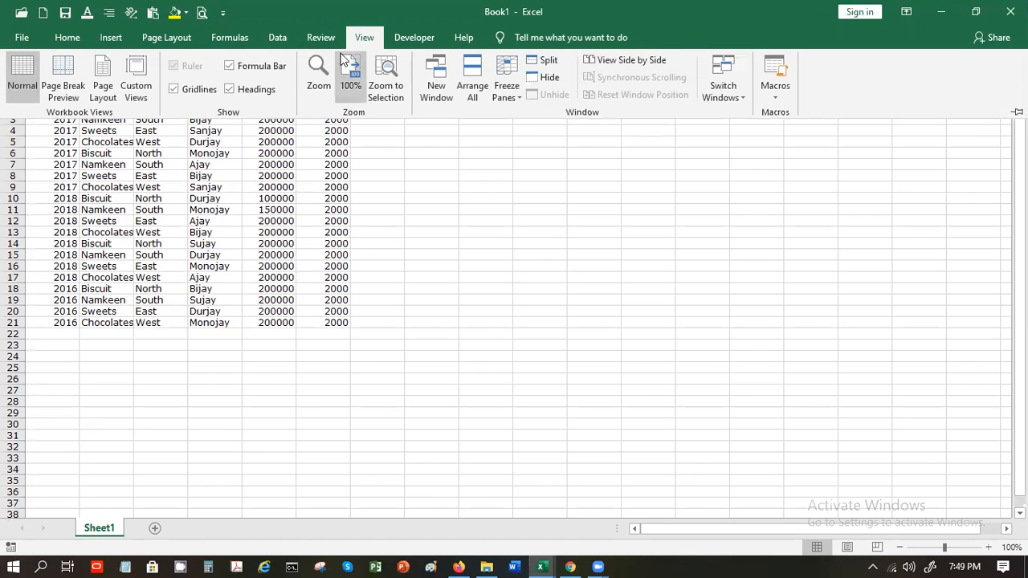
pyautogui.click(229, 72)
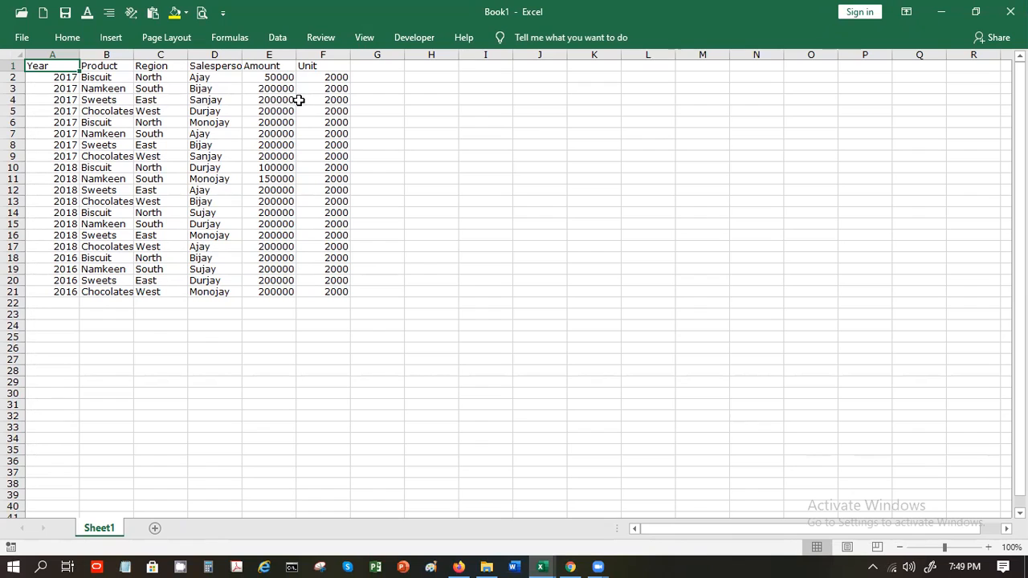
pyautogui.click(354, 40)
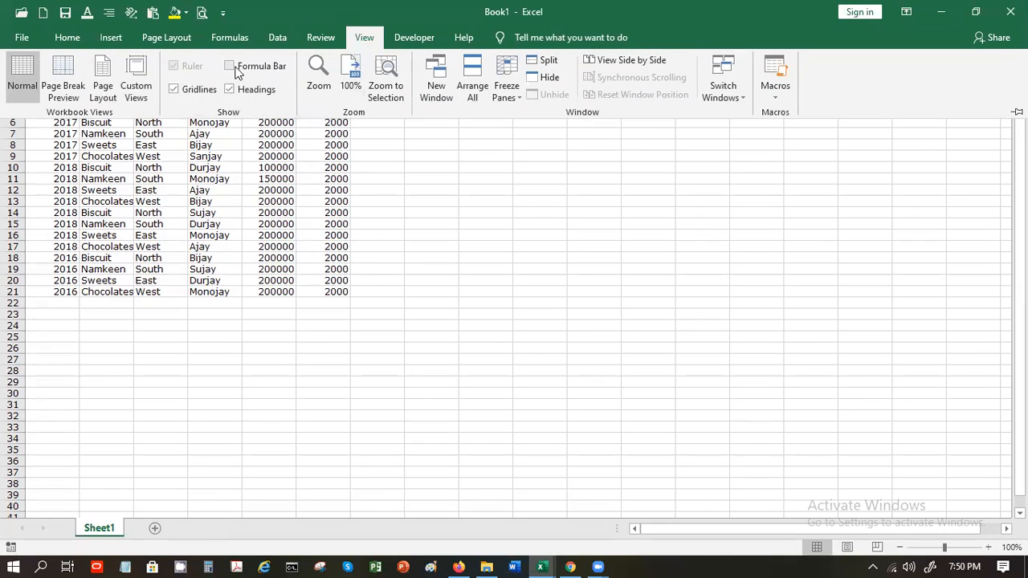
pyautogui.click(231, 66)
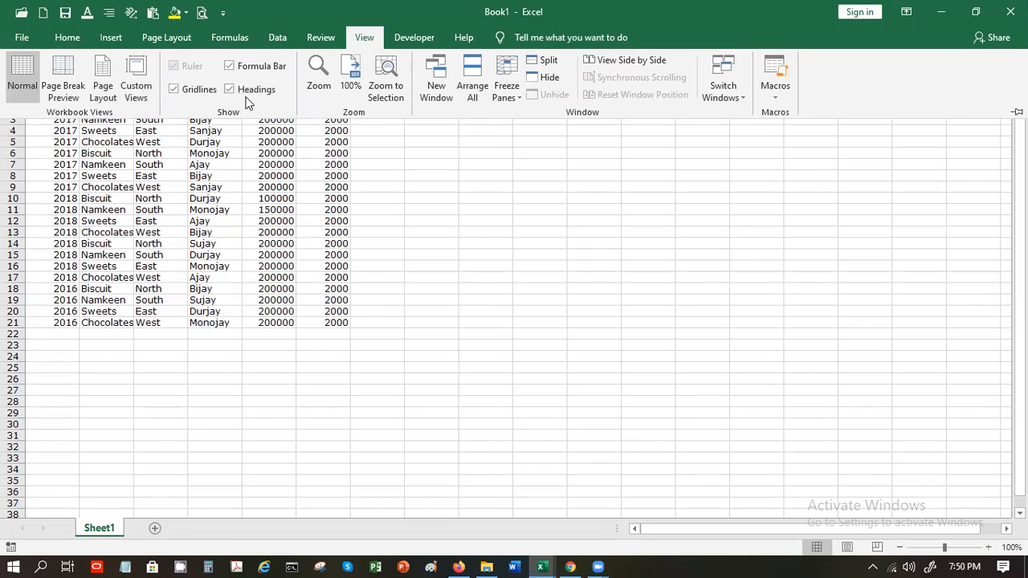
pyautogui.click(231, 89)
pyautogui.click(233, 232)
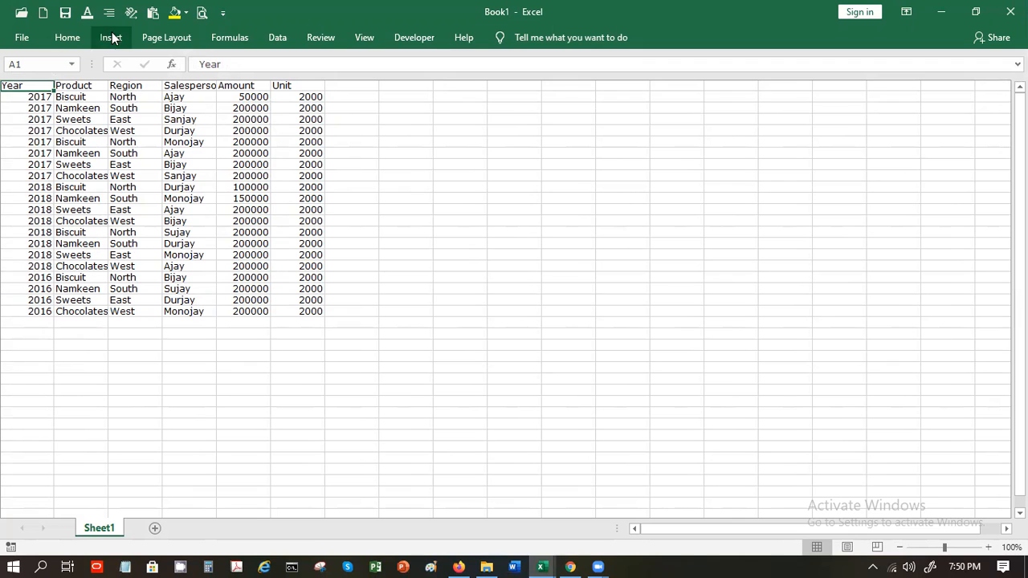
# Pin the ribbon open, preview Book1 in Page Layout view, then return to Normal view
pyautogui.click(69, 38)
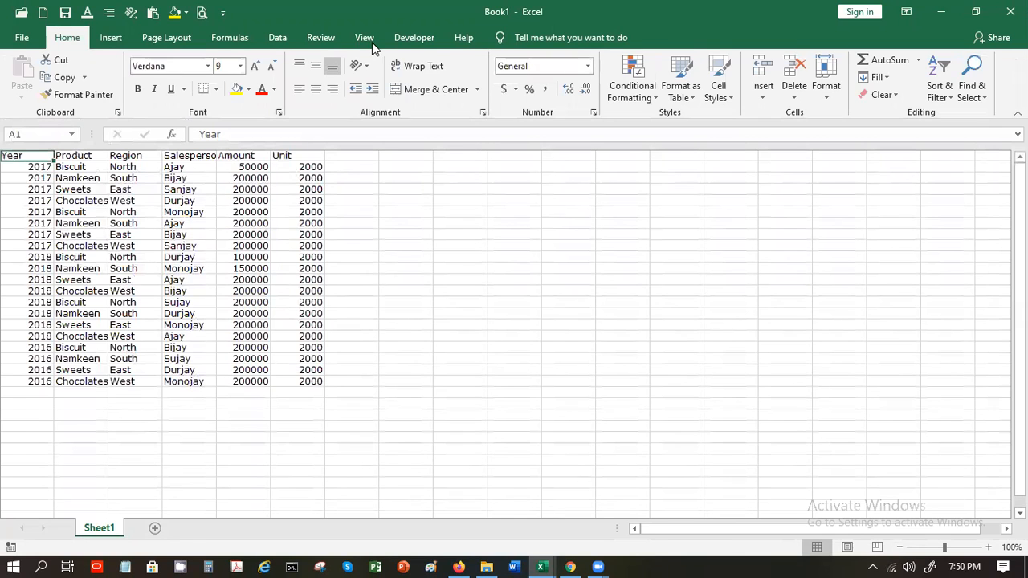
pyautogui.click(366, 40)
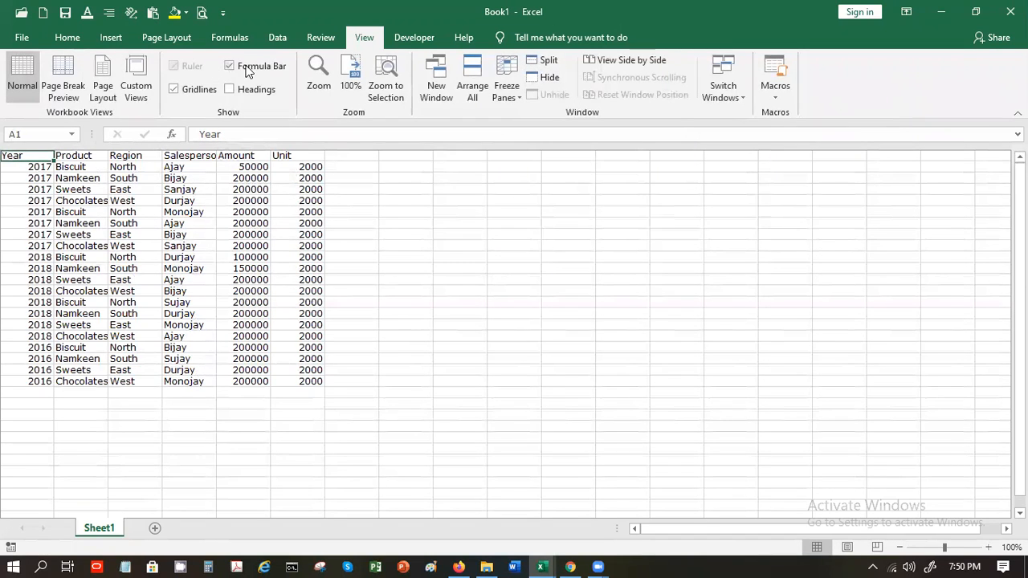
pyautogui.click(103, 90)
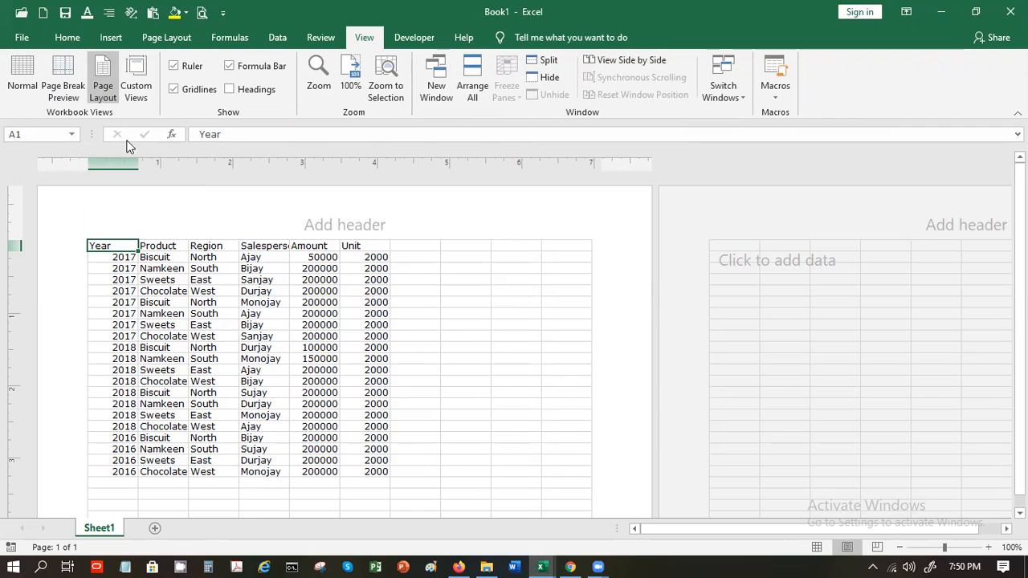
pyautogui.click(22, 76)
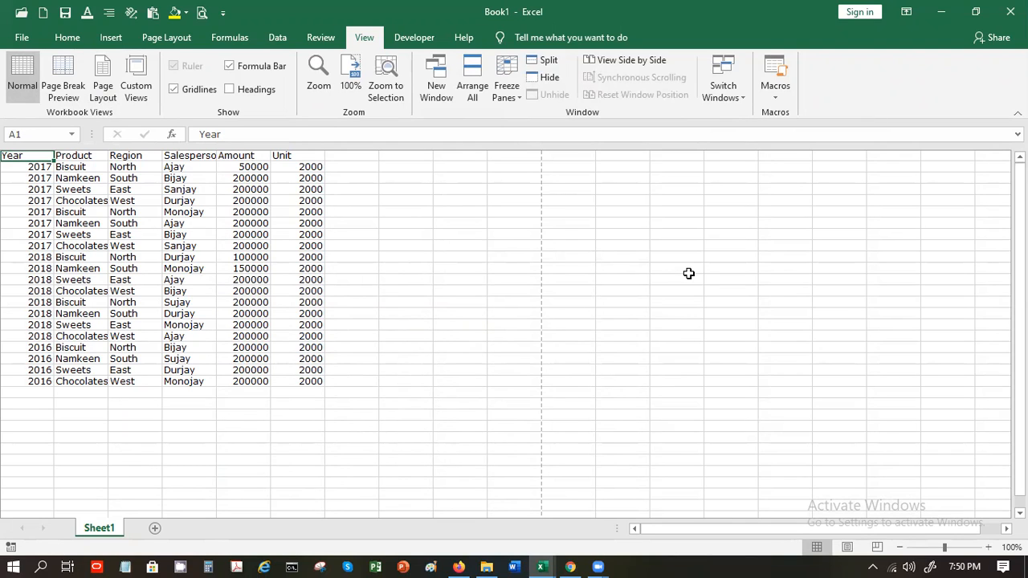
# Turn on View Side by Side for Book1 and Class-10Oct, then select cell H8 in Class-10Oct
pyautogui.click(622, 61)
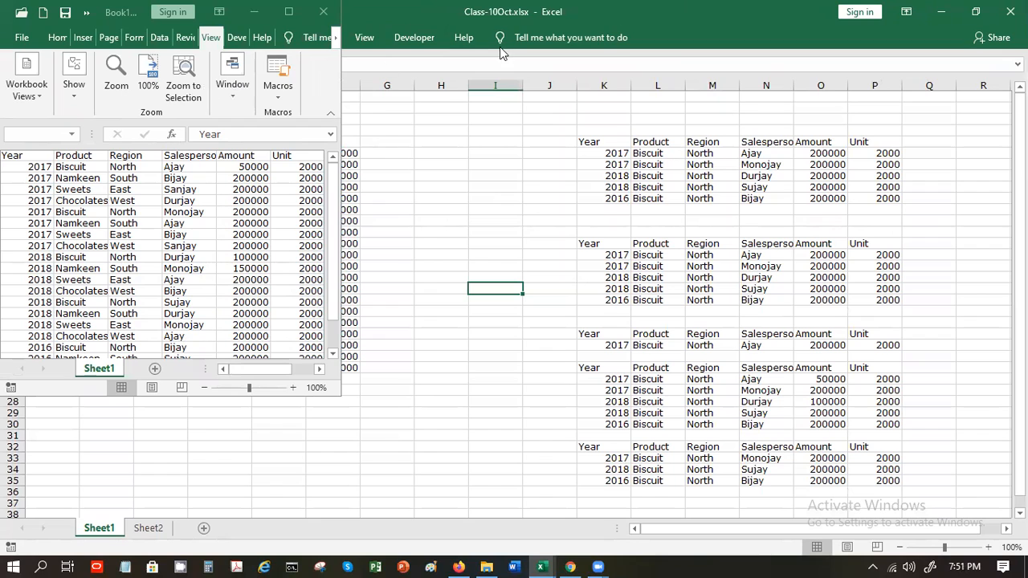
pyautogui.click(364, 37)
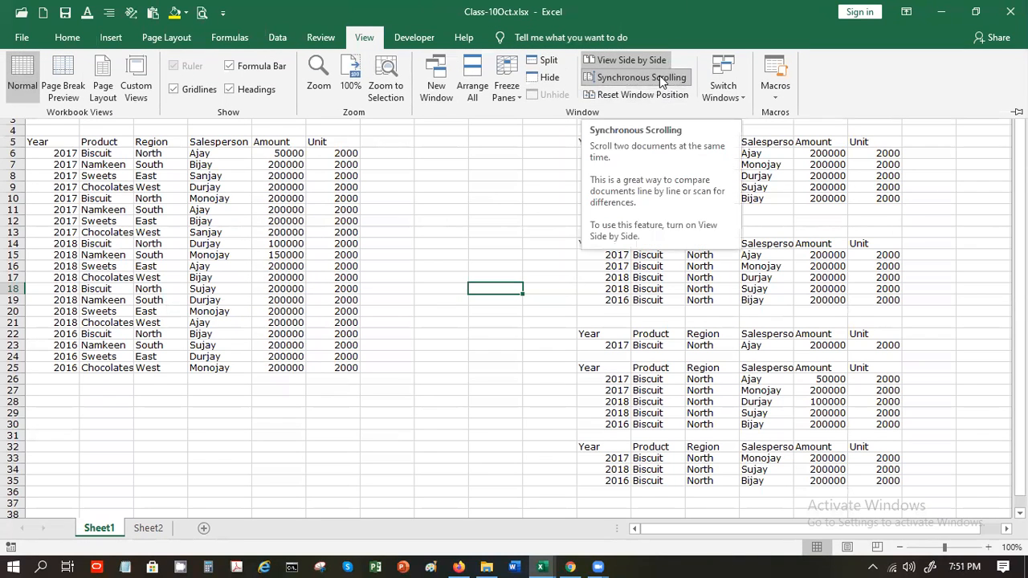
pyautogui.click(549, 213)
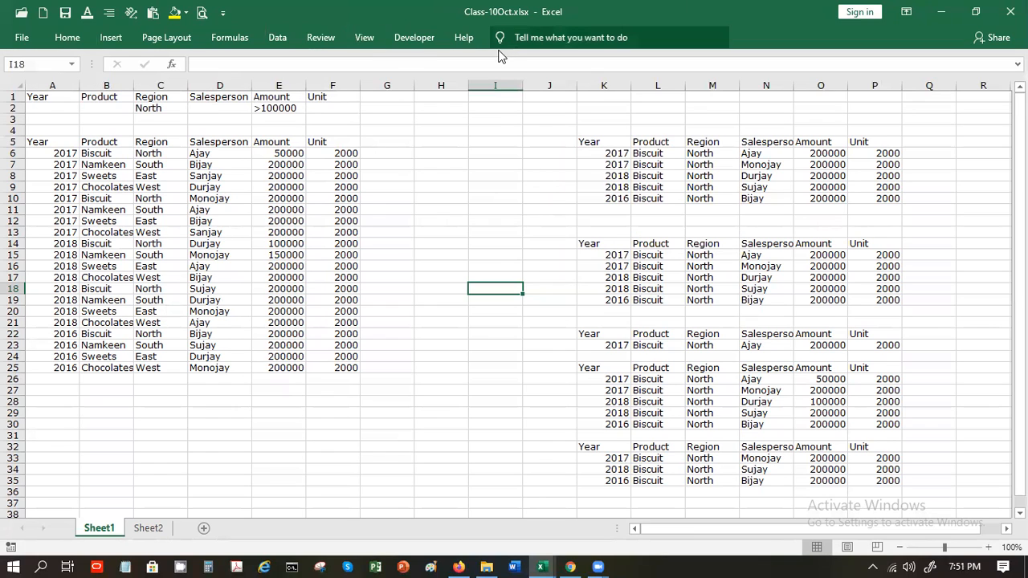
pyautogui.click(439, 175)
# Open the Arrange Windows dialog and pick the horizontal arrangement
pyautogui.click(357, 37)
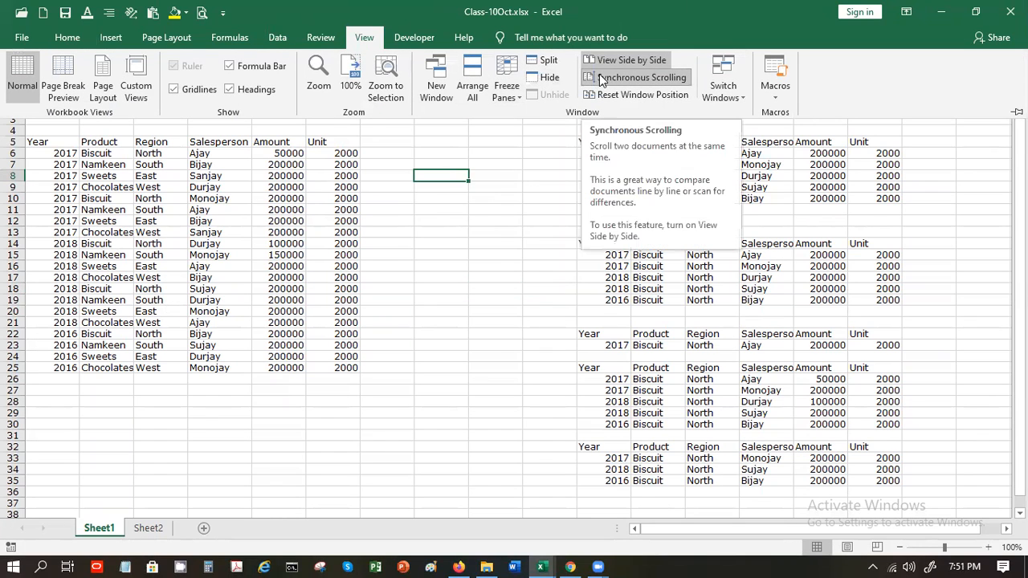
pyautogui.click(481, 79)
pyautogui.click(777, 330)
# Tile the two windows vertically and test synchronized scrolling with arrow and Page Up/Down keys
pyautogui.click(778, 344)
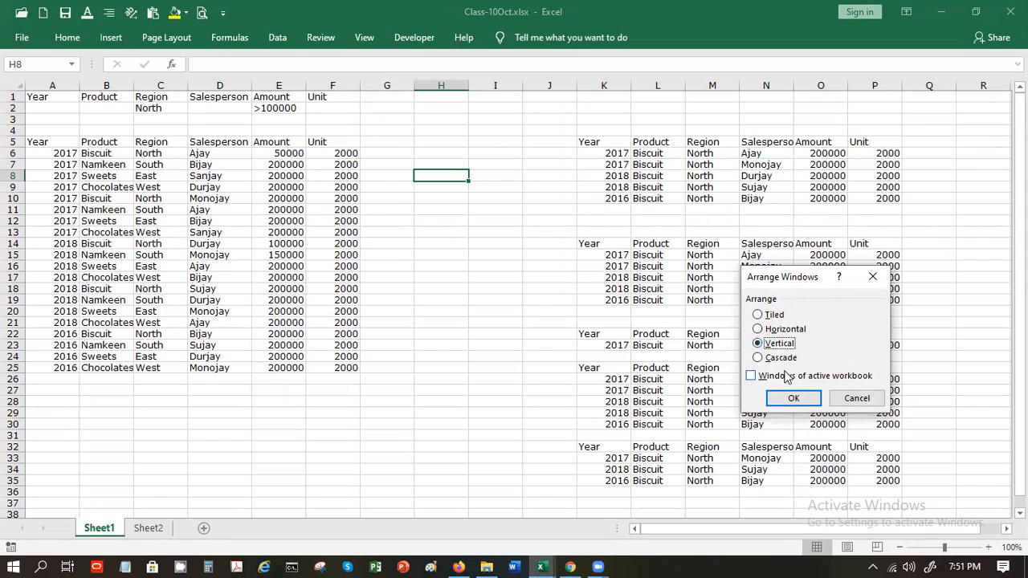
pyautogui.click(792, 399)
pyautogui.click(712, 230)
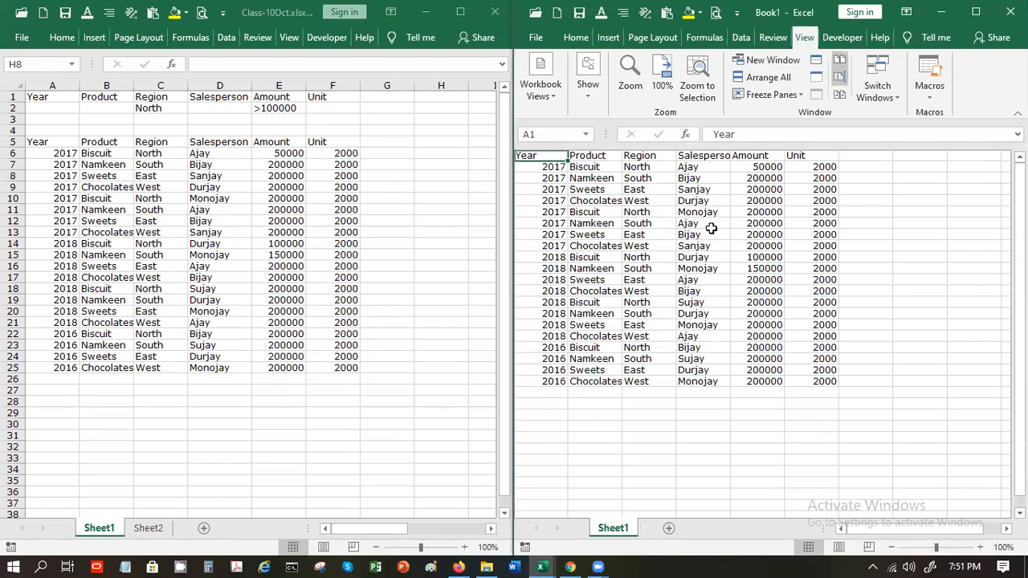
pyautogui.press('Down')
pyautogui.press('Down')
pyautogui.press('Down')
pyautogui.press('Down')
pyautogui.press('Down')
pyautogui.press('Down')
pyautogui.press('Down')
pyautogui.press('Down')
pyautogui.press('Down')
pyautogui.press('Down')
pyautogui.press('Down')
pyautogui.press('Down')
pyautogui.press('Down')
pyautogui.press('Down')
pyautogui.press('Down')
pyautogui.press('Down')
pyautogui.press('Down')
pyautogui.press('Down')
pyautogui.press('Down')
pyautogui.press('Down')
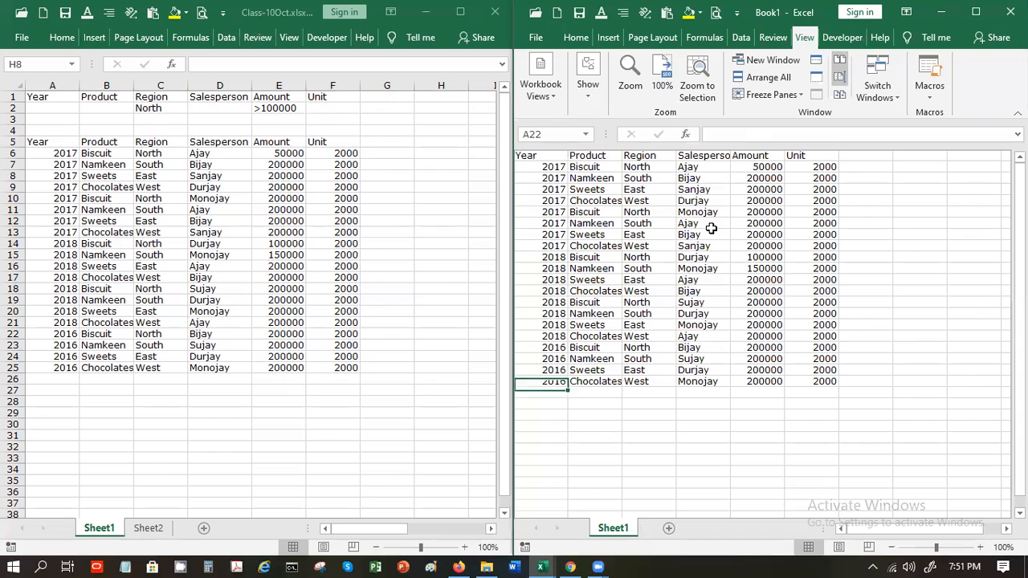
pyautogui.press('Down')
pyautogui.press('Down')
pyautogui.press('Down')
pyautogui.press('Down')
pyautogui.press('Down')
pyautogui.press('Down')
pyautogui.press('Down')
pyautogui.press('Down')
pyautogui.press('Down')
pyautogui.press('Down')
pyautogui.press('Down')
pyautogui.press('Down')
pyautogui.press('Down')
pyautogui.press('Down')
pyautogui.press('Down')
pyautogui.press('Down')
pyautogui.press('Down')
pyautogui.press('Down')
pyautogui.press('Down')
pyautogui.press('Down')
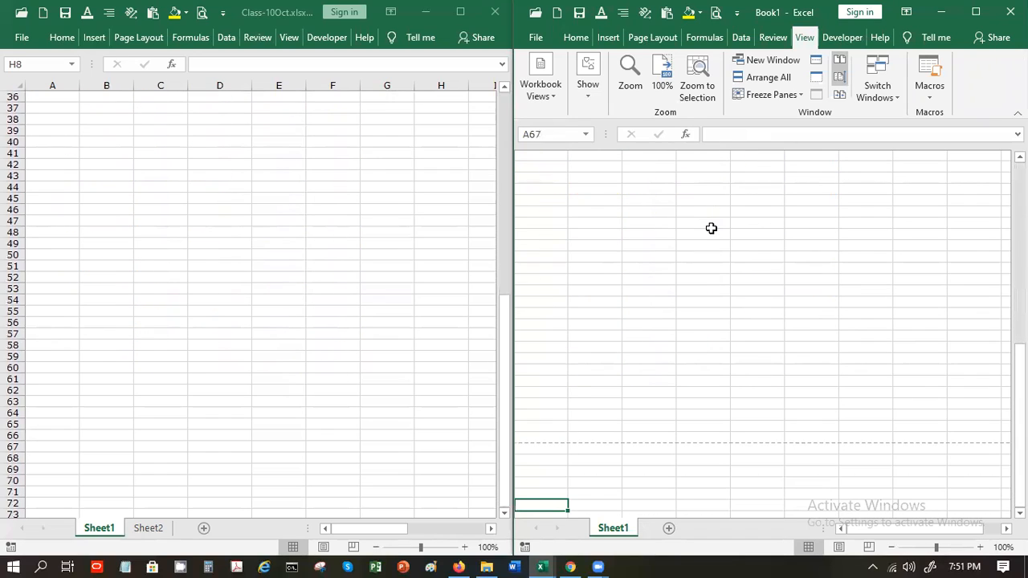
pyautogui.press('pageup')
pyautogui.press('pageup')
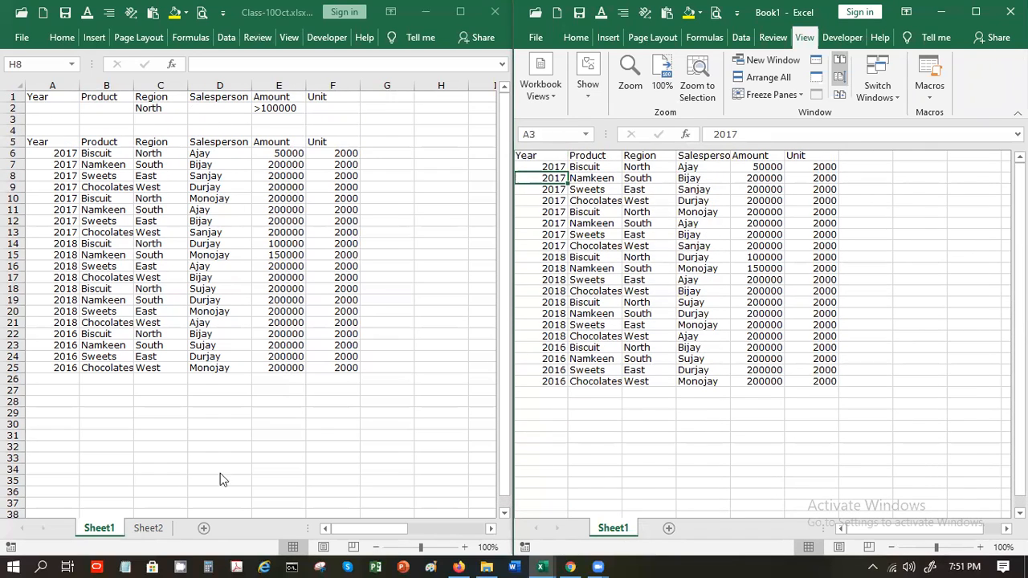
pyautogui.click(167, 527)
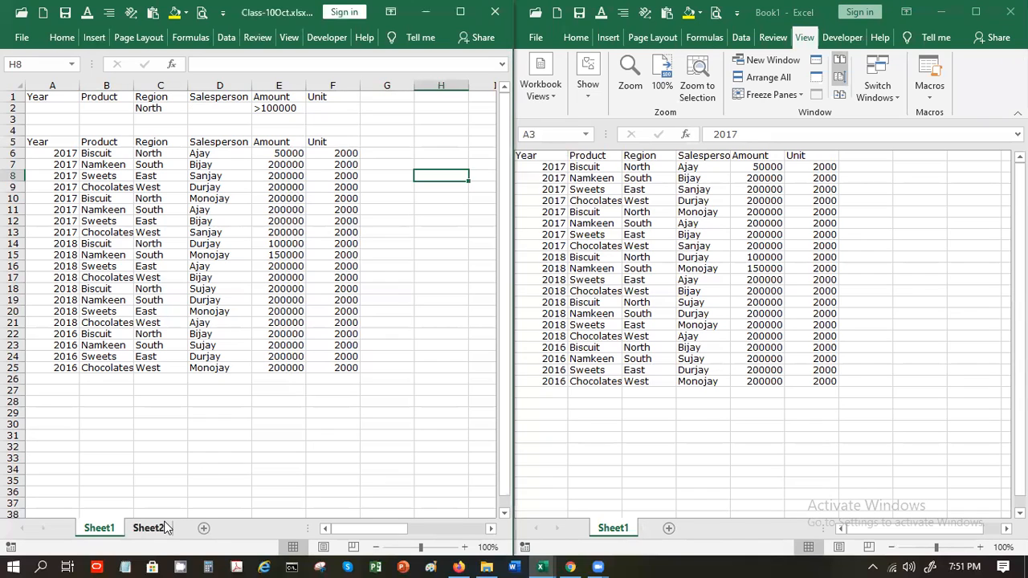
pyautogui.click(665, 290)
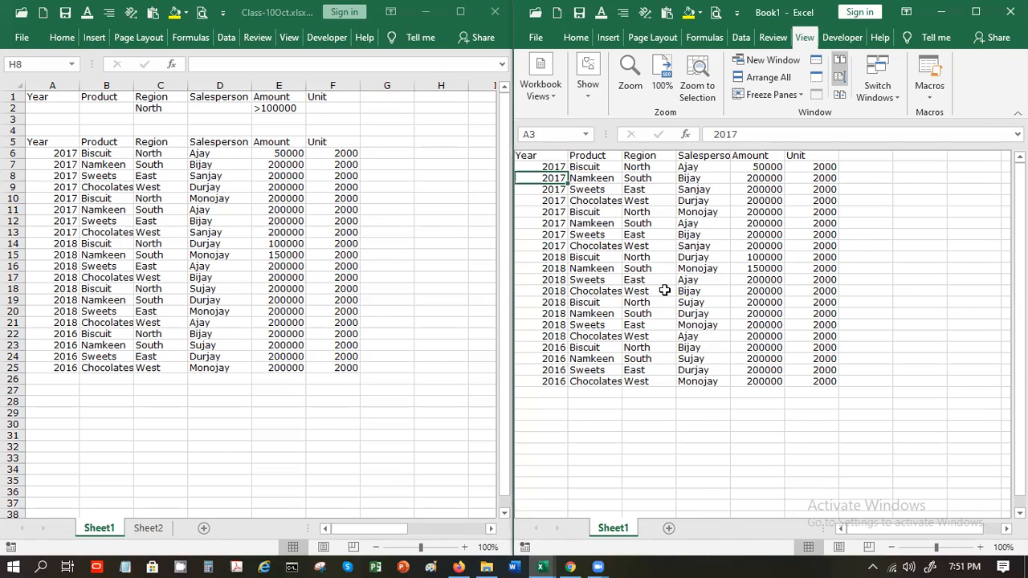
pyautogui.press('pagedown')
pyautogui.press('pagedown')
pyautogui.press('pageup')
pyautogui.press('pageup')
# Show Sheet2 at cell L6 in the left Class-10Oct window, then maximize Book1
pyautogui.click(150, 527)
pyautogui.click(151, 528)
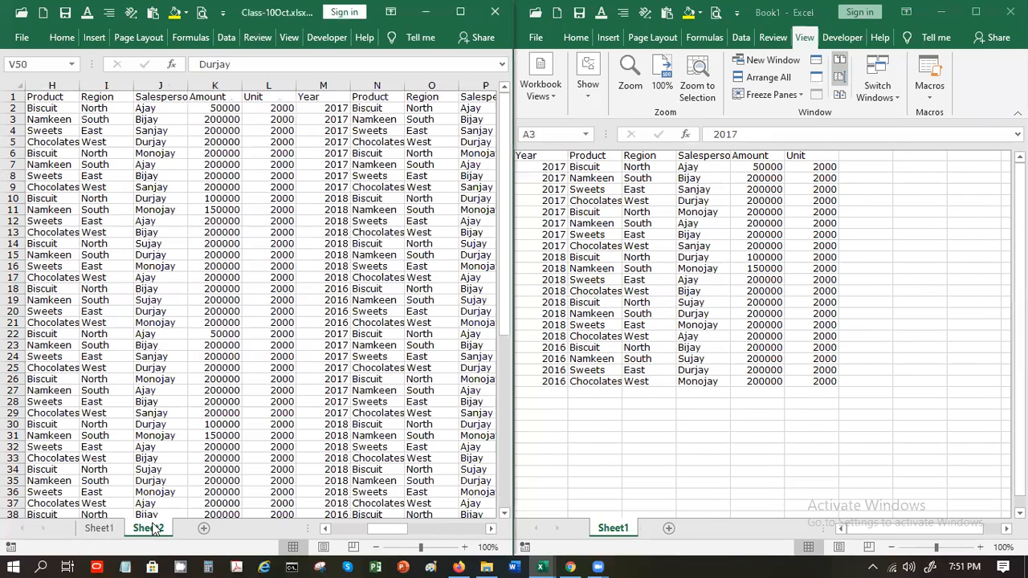
pyautogui.click(265, 151)
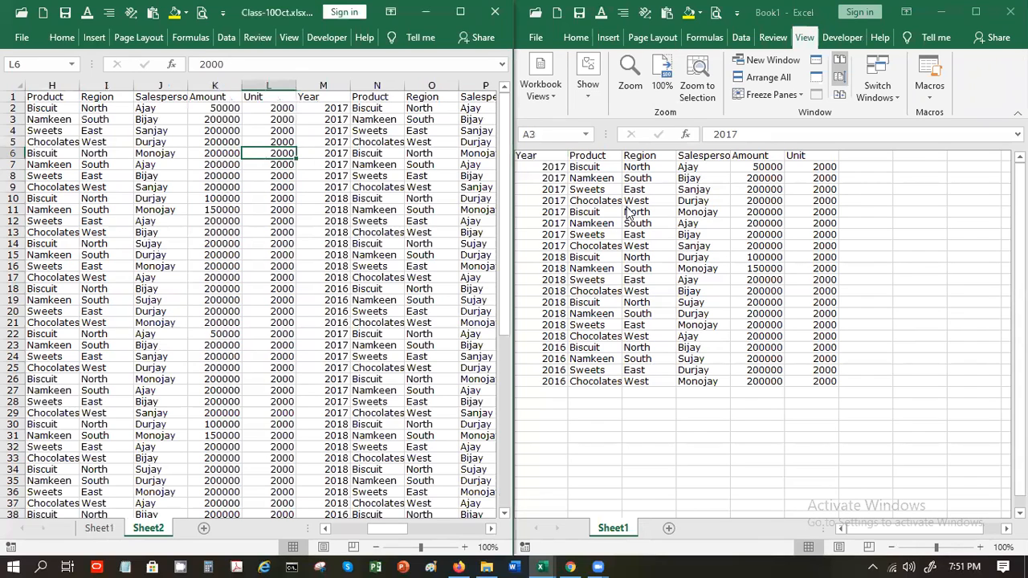
pyautogui.click(505, 128)
pyautogui.moveTo(506, 128)
pyautogui.mouseDown()
pyautogui.moveTo(511, 291)
pyautogui.moveTo(495, 365)
pyautogui.moveTo(502, 109)
pyautogui.mouseUp()
pyautogui.click(975, 12)
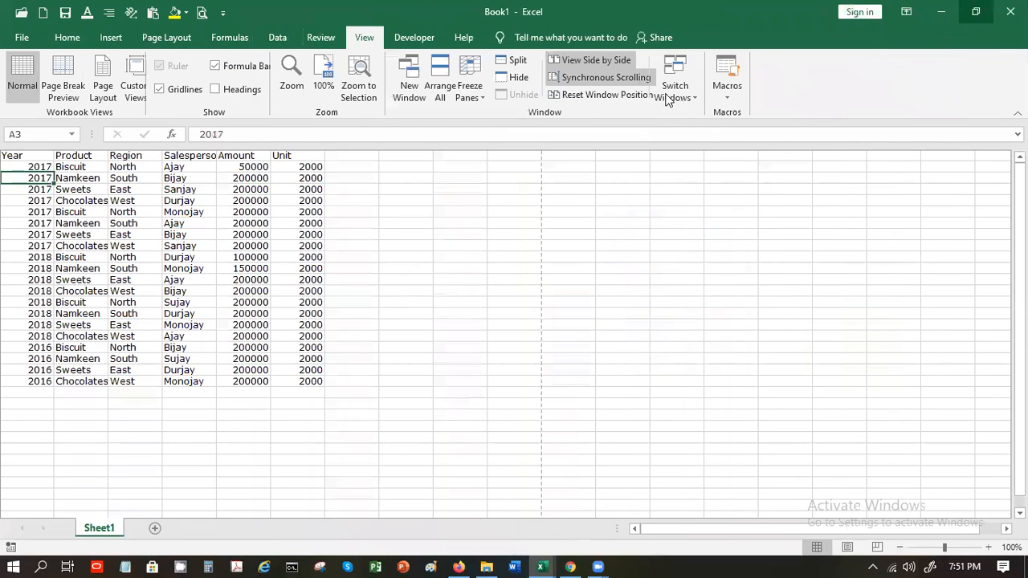
# Turn off synchronized scrolling, show headings again, and check the empty Custom Views list
pyautogui.click(654, 81)
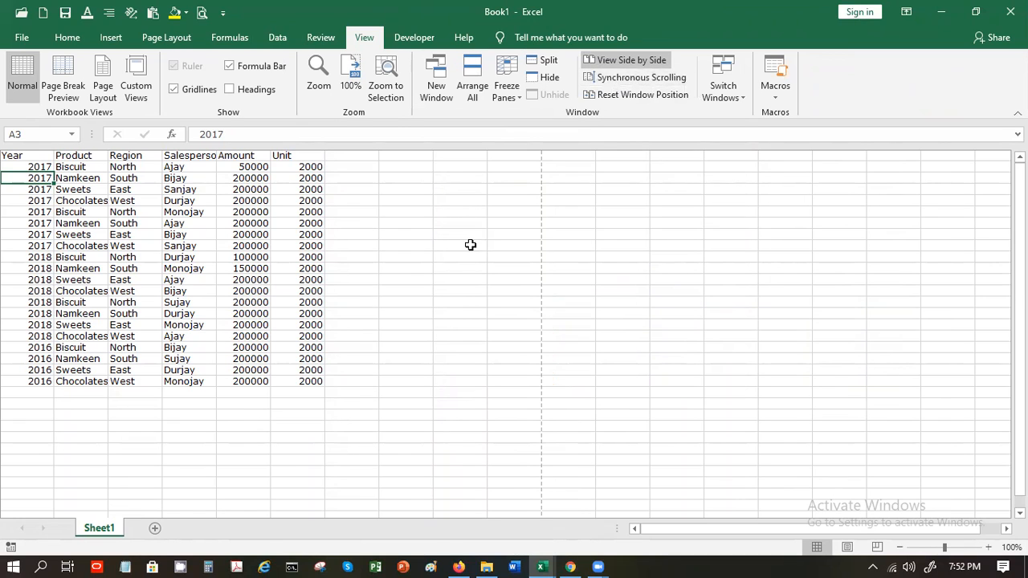
pyautogui.click(230, 89)
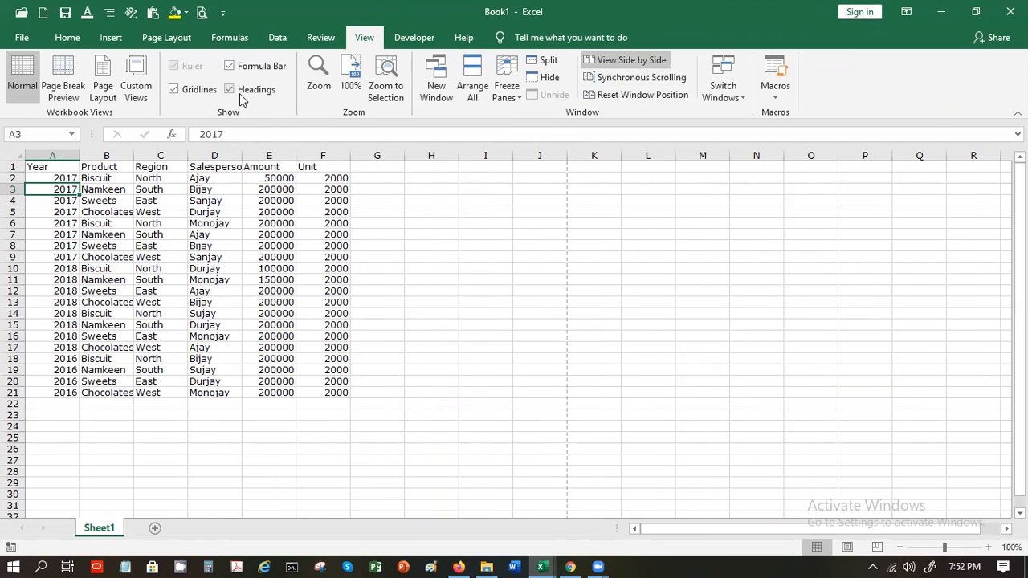
pyautogui.click(131, 95)
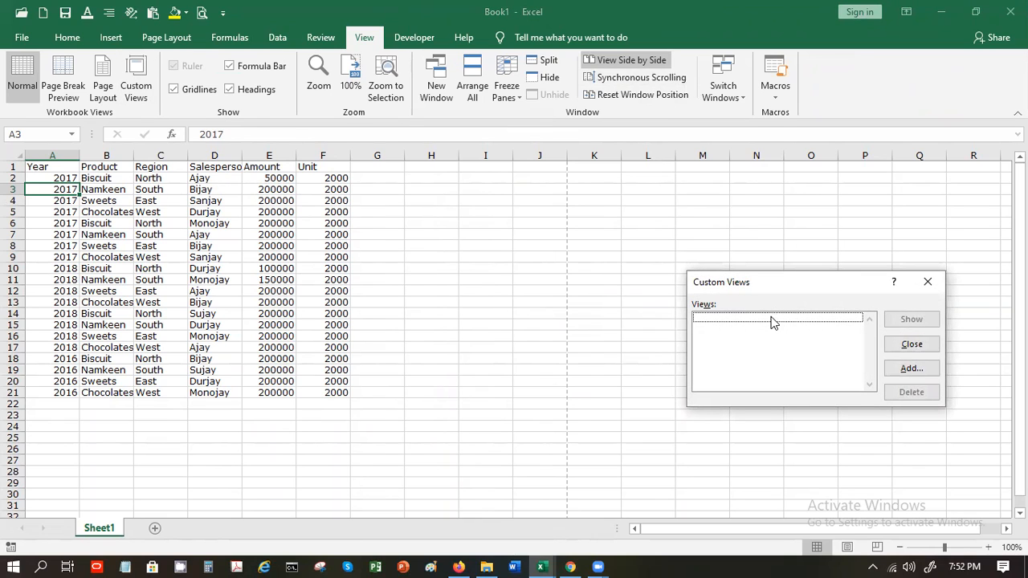
pyautogui.click(898, 351)
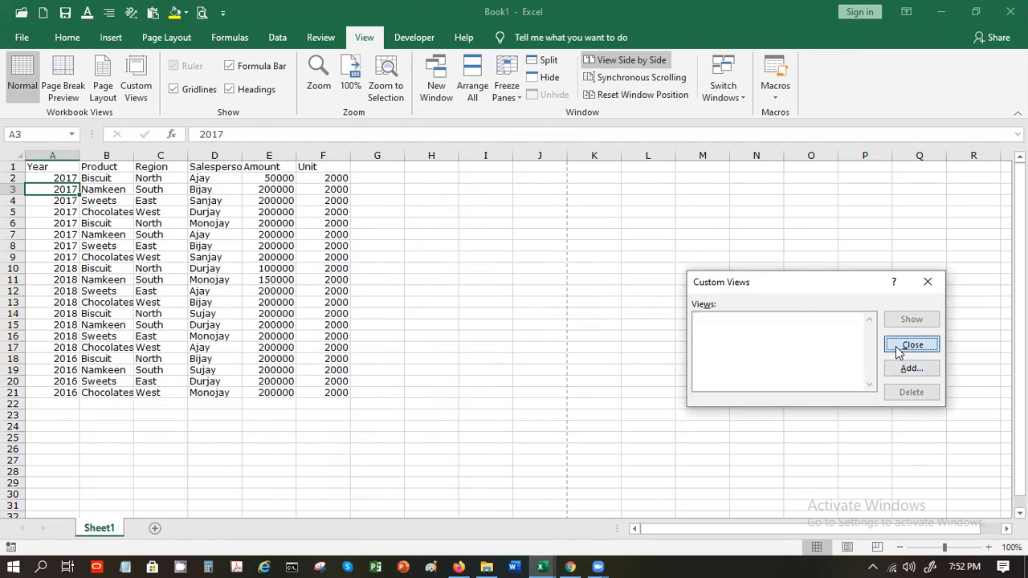
# Name the data range A1:F21 'mydata' through the Name Box
pyautogui.moveTo(58, 168); pyautogui.dragTo(340, 388)
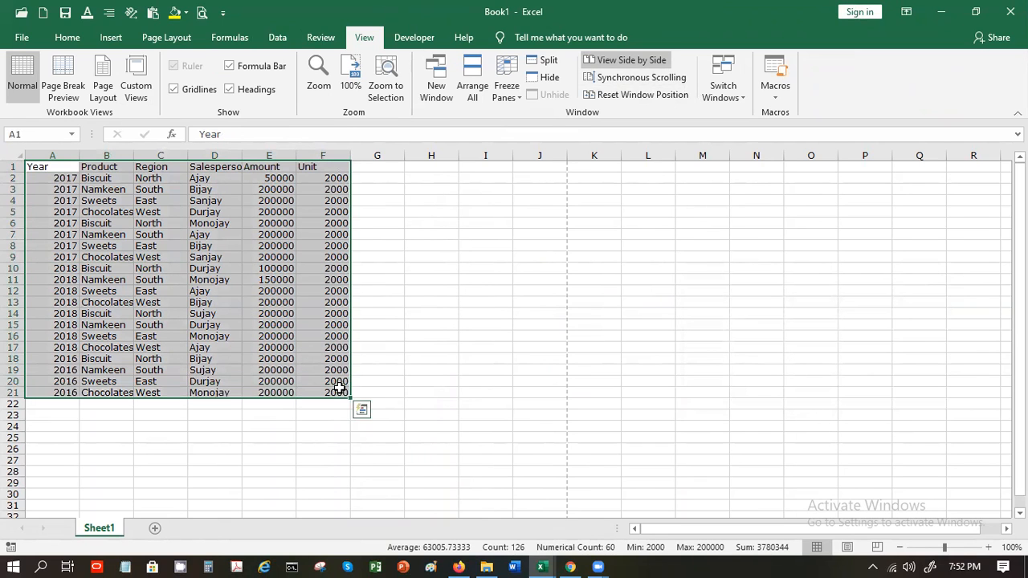
pyautogui.click(36, 135)
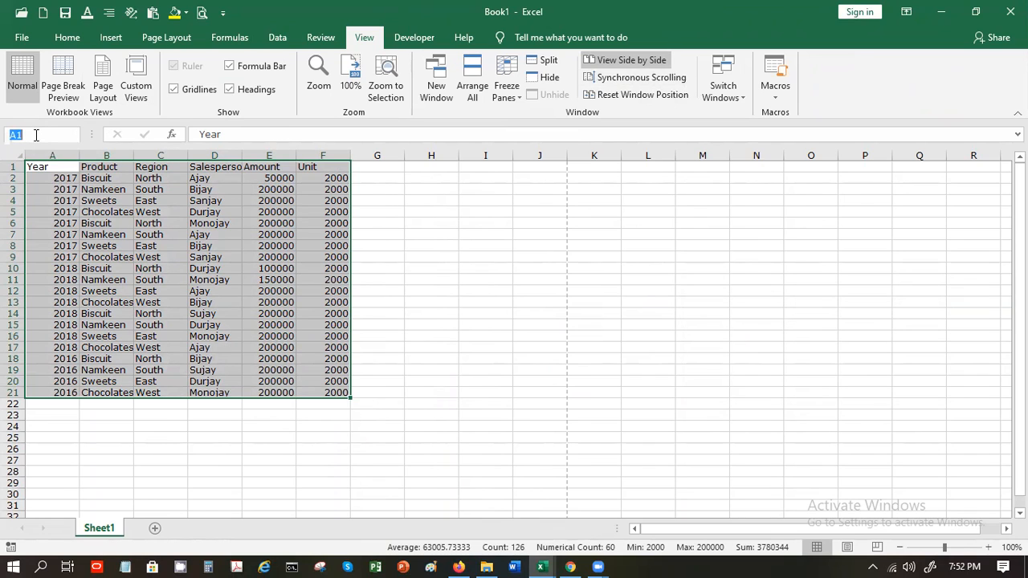
pyautogui.write('mydata')
pyautogui.press('Return')
pyautogui.click(214, 324)
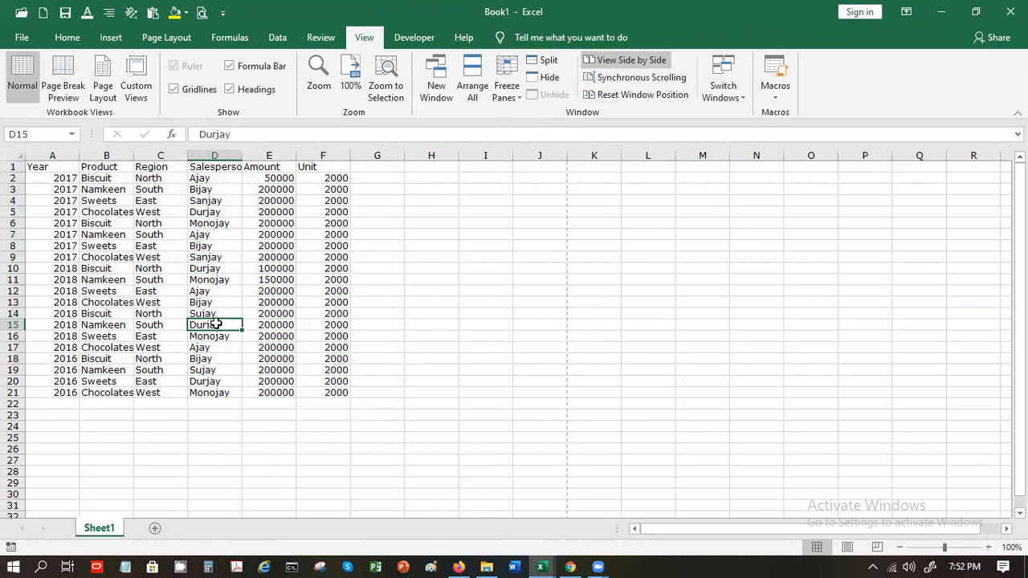
# Add a custom view called MyData
pyautogui.click(140, 90)
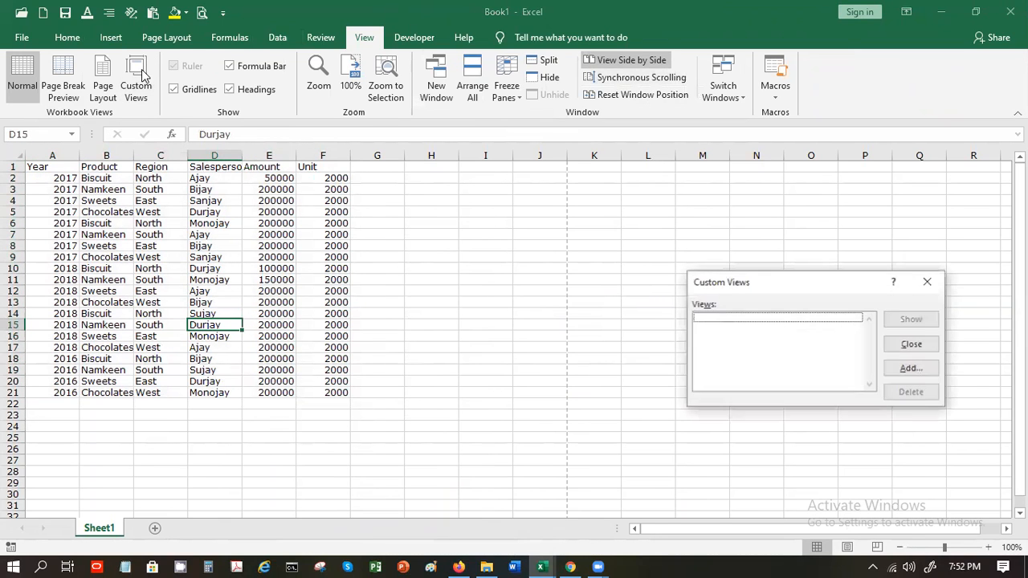
pyautogui.click(893, 374)
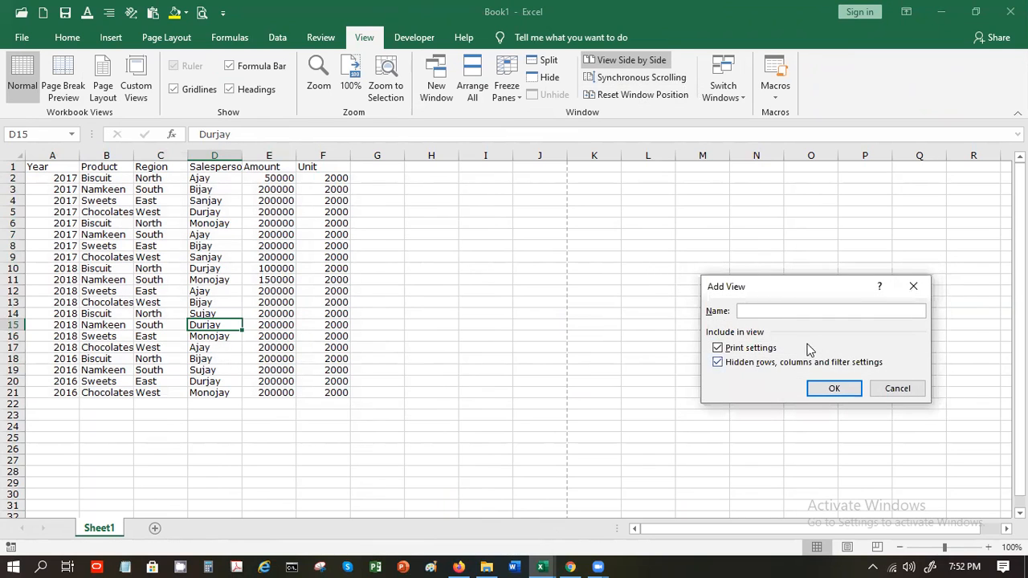
pyautogui.write('MyData')
pyautogui.press('Return')
# With A1:F21 reselected, delete the MyData custom view and save it again
pyautogui.moveTo(51, 167); pyautogui.dragTo(343, 393)
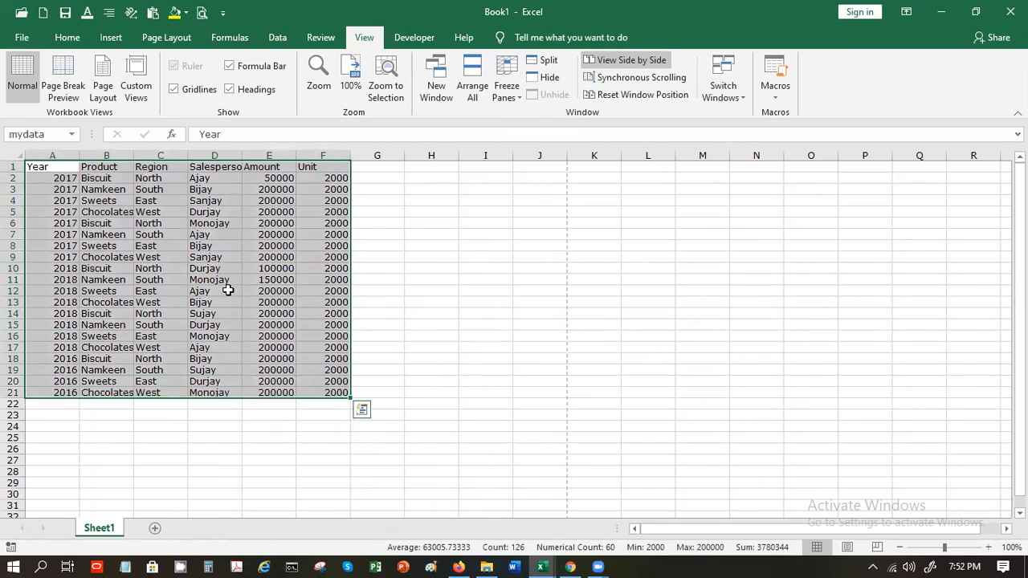
pyautogui.click(136, 89)
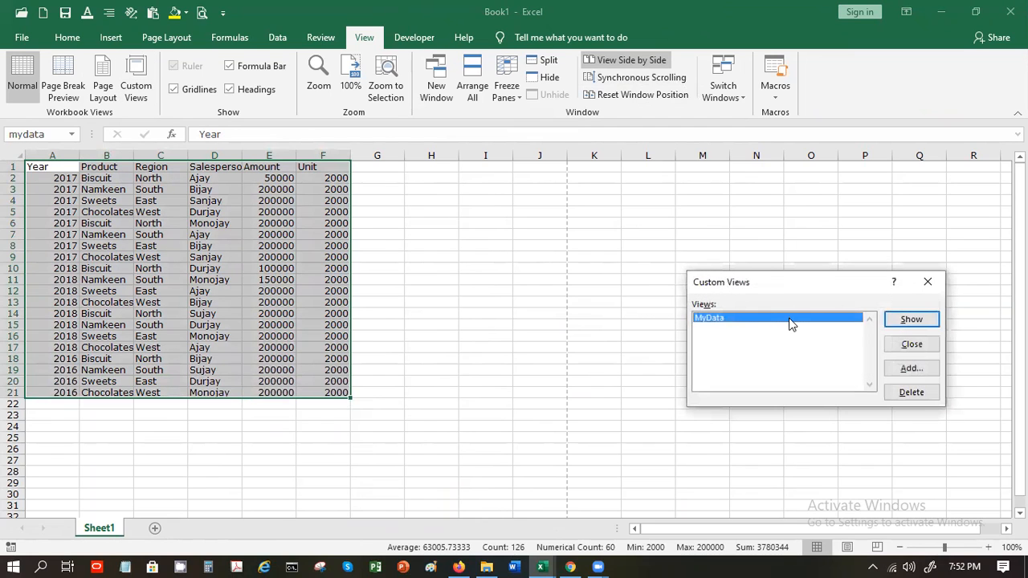
pyautogui.click(907, 394)
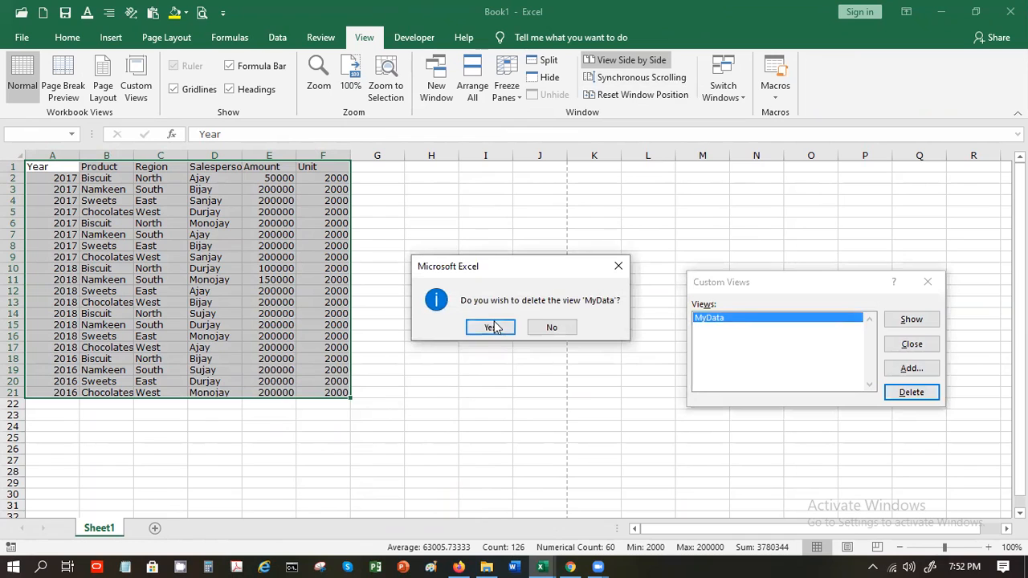
pyautogui.click(491, 327)
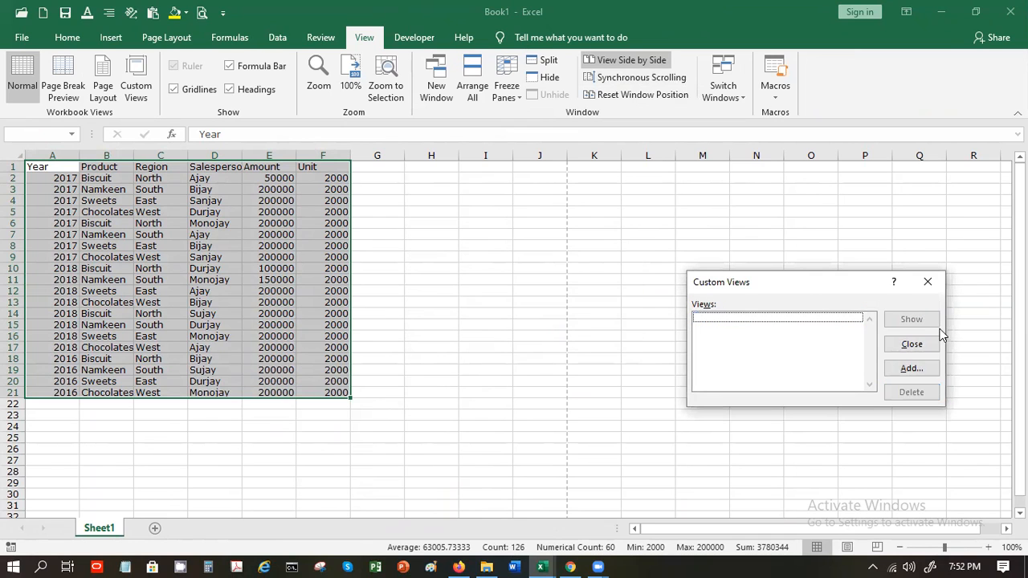
pyautogui.click(926, 368)
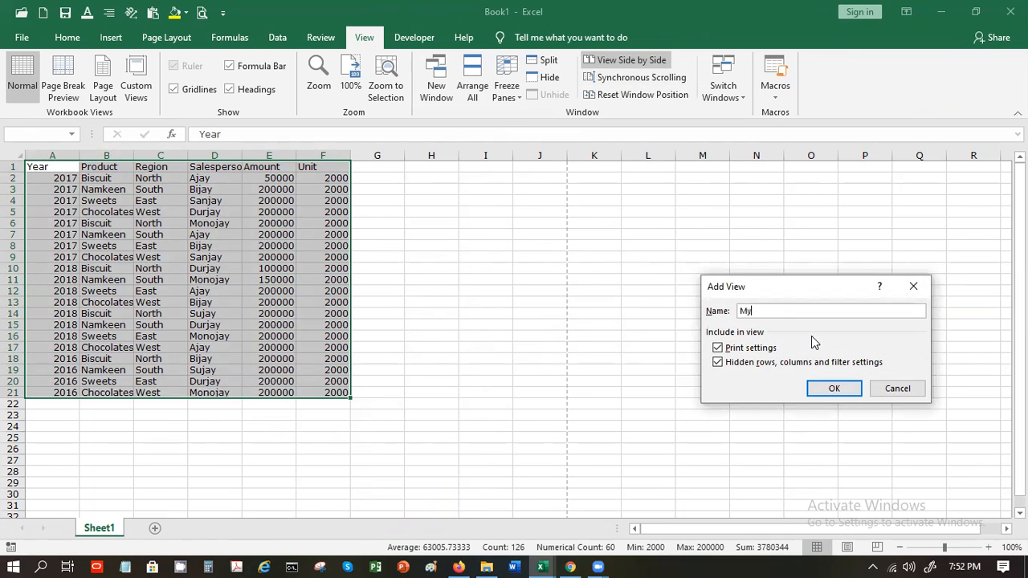
pyautogui.press('Return')
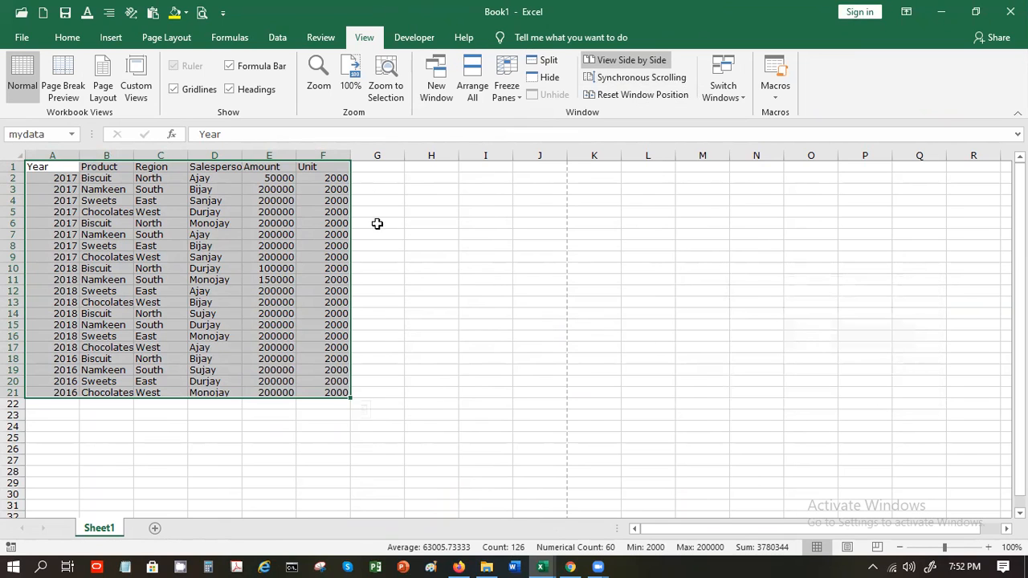
pyautogui.click(323, 234)
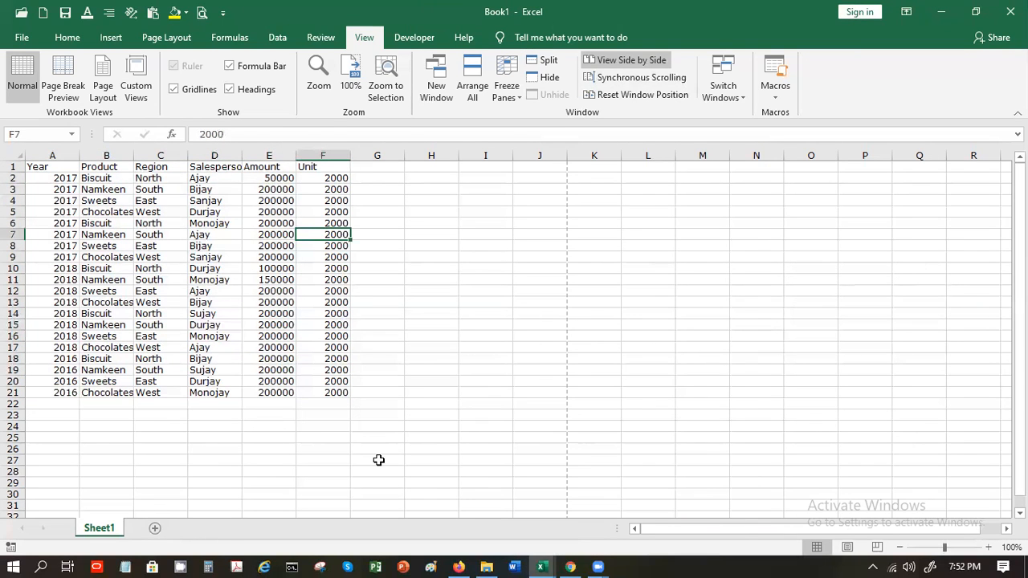
# Add a new Sheet2, then show the MyData view to return to Sheet1's table
pyautogui.click(155, 528)
pyautogui.click(283, 292)
pyautogui.click(133, 96)
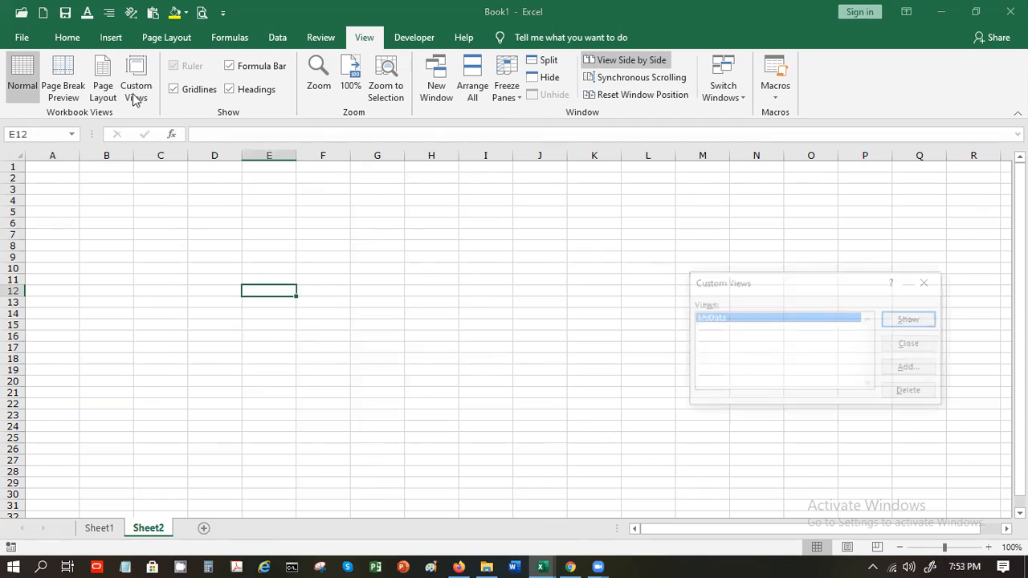
pyautogui.click(897, 317)
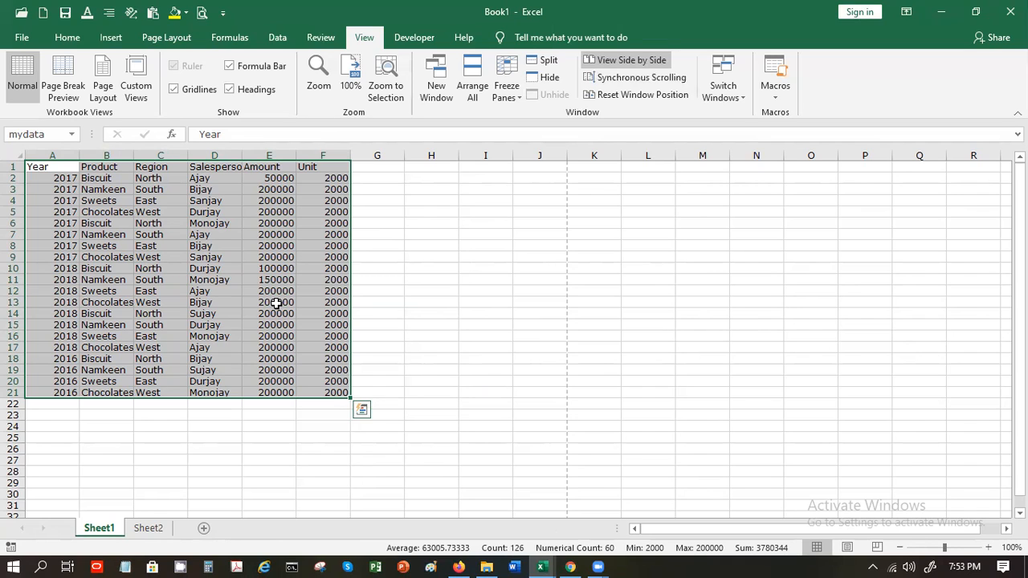
# Open the Review tab, browse the File home page's Recent list, then go back to the workbook
pyautogui.click(321, 37)
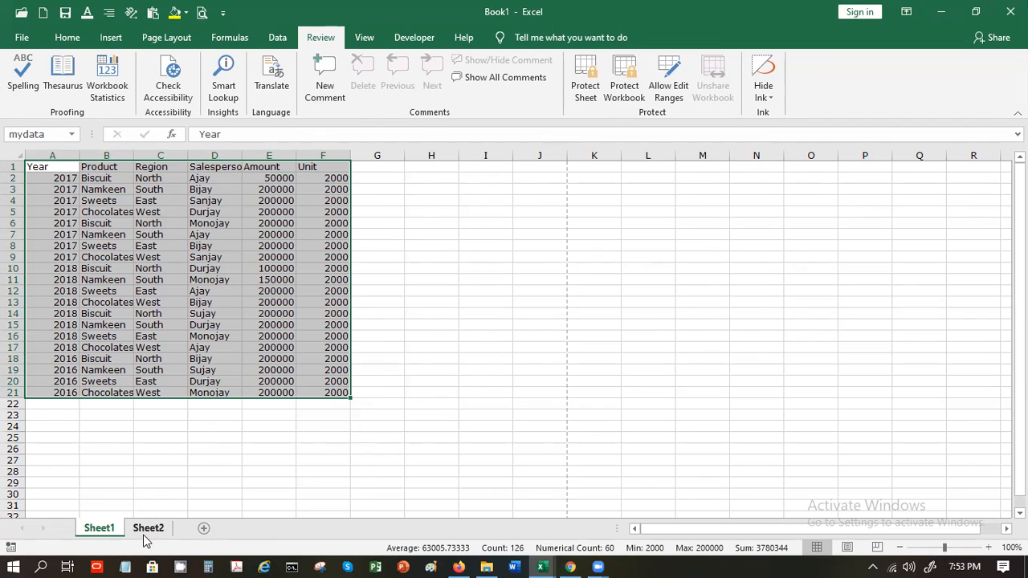
pyautogui.click(22, 37)
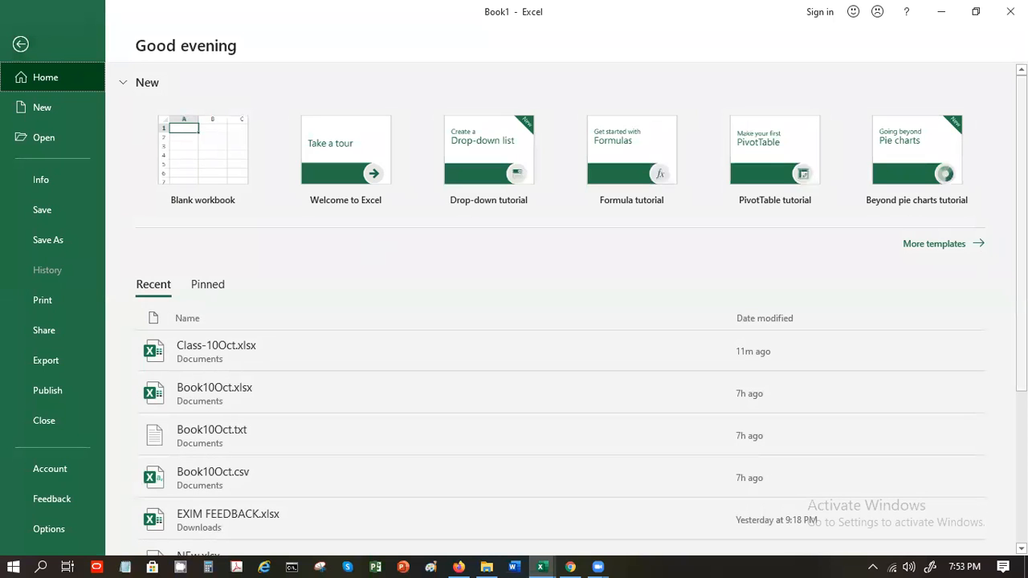
pyautogui.scroll(-2, 1020, 241)
pyautogui.scroll(-1, 562, 313)
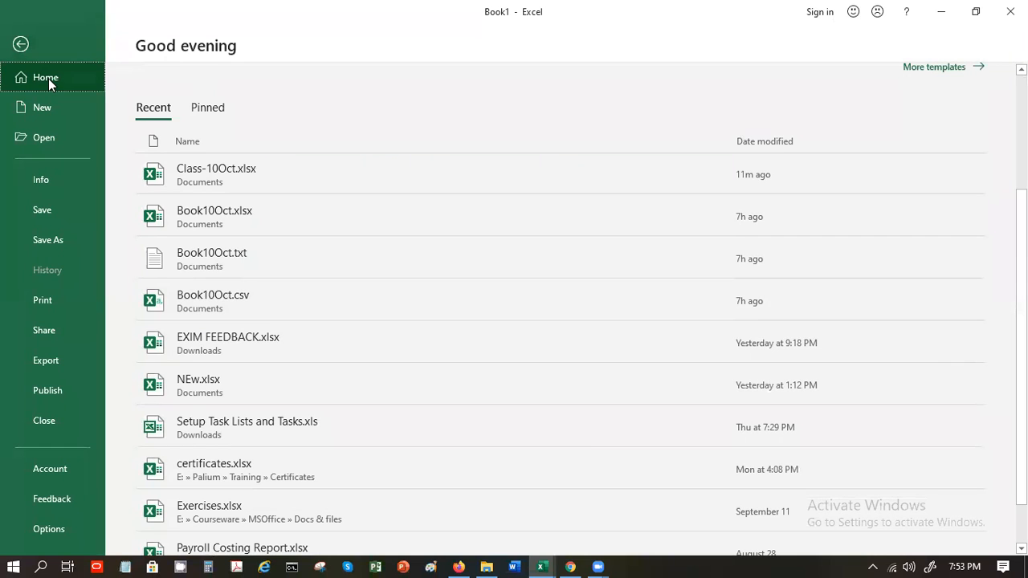
pyautogui.click(22, 54)
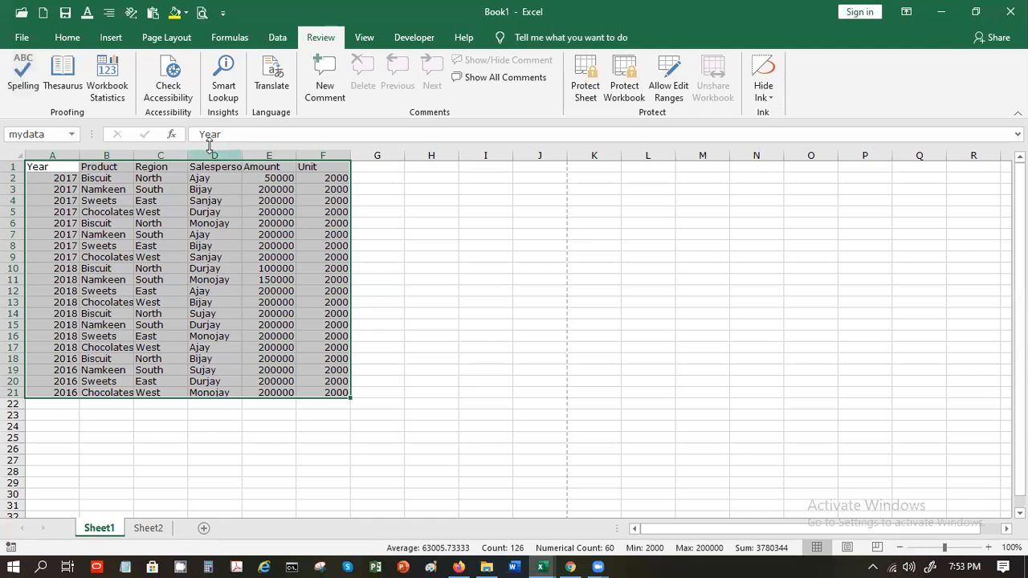
# Select the Amount and Unit values E2:F21 and give them a yellow fill
pyautogui.click(230, 190)
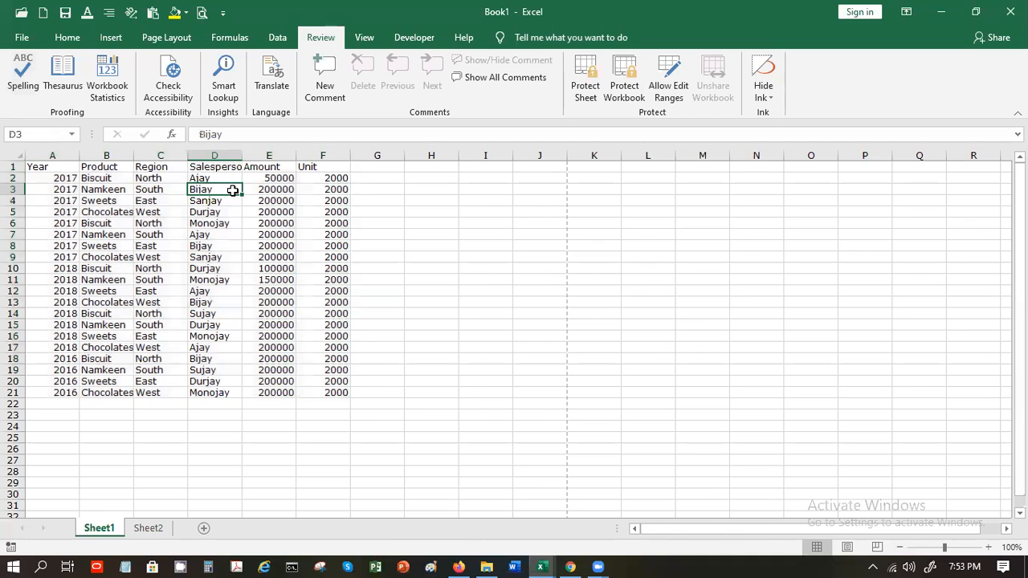
pyautogui.click(220, 174)
pyautogui.moveTo(220, 175); pyautogui.dragTo(228, 393)
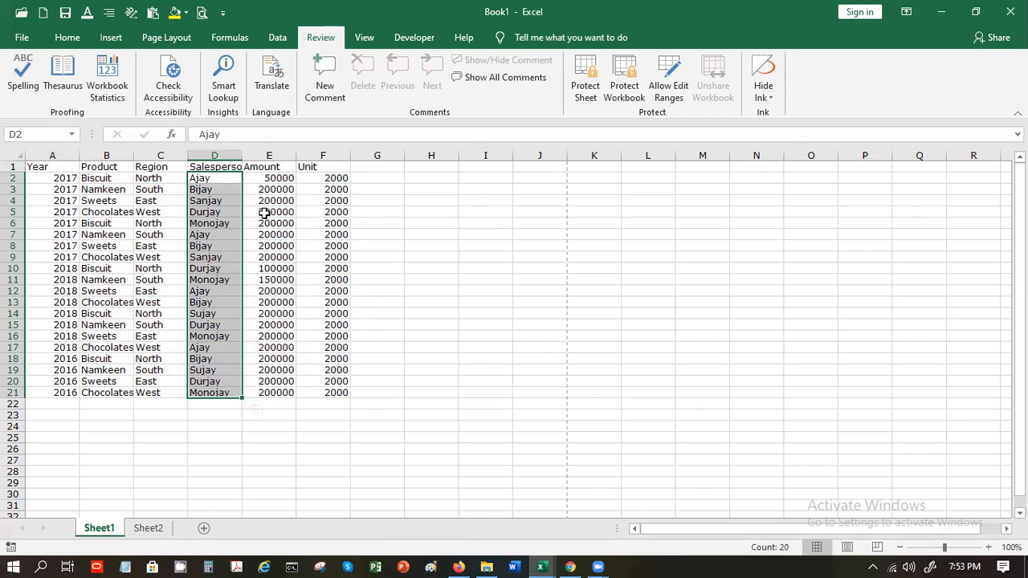
pyautogui.moveTo(272, 181); pyautogui.dragTo(344, 395)
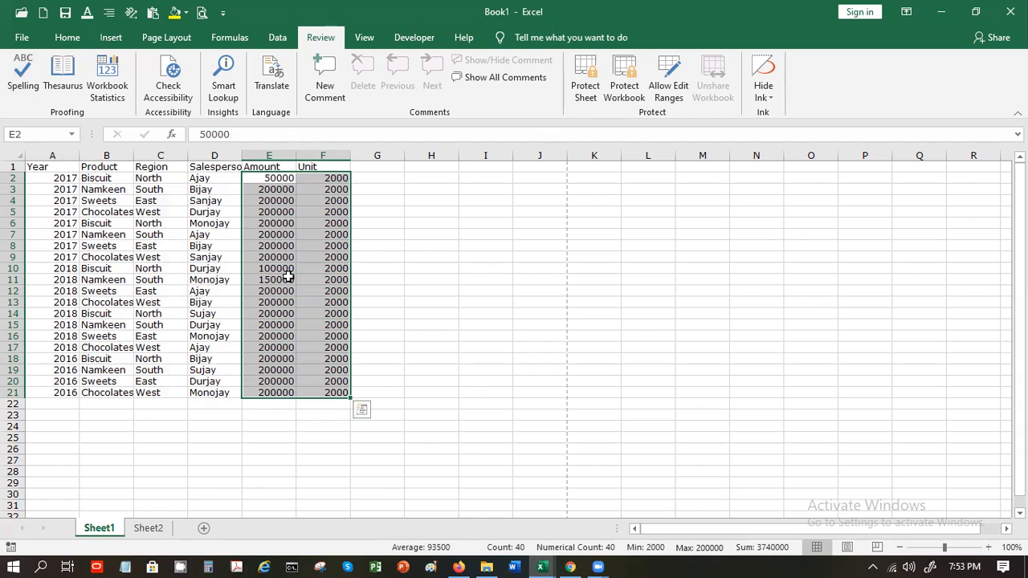
pyautogui.click(68, 37)
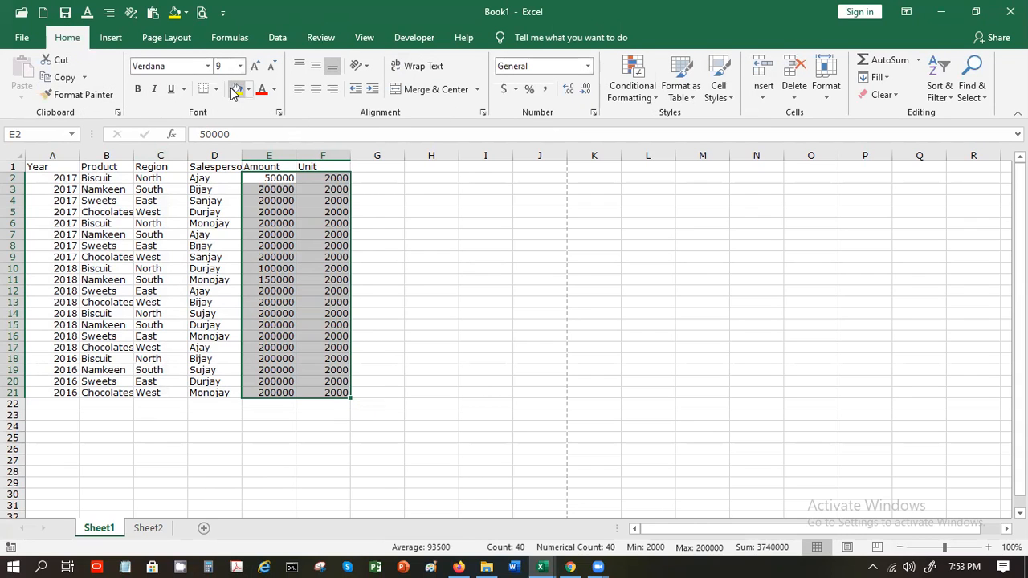
# Untick Locked on the Format Cells Protection tab for E2:F21
pyautogui.rightClick(283, 311)
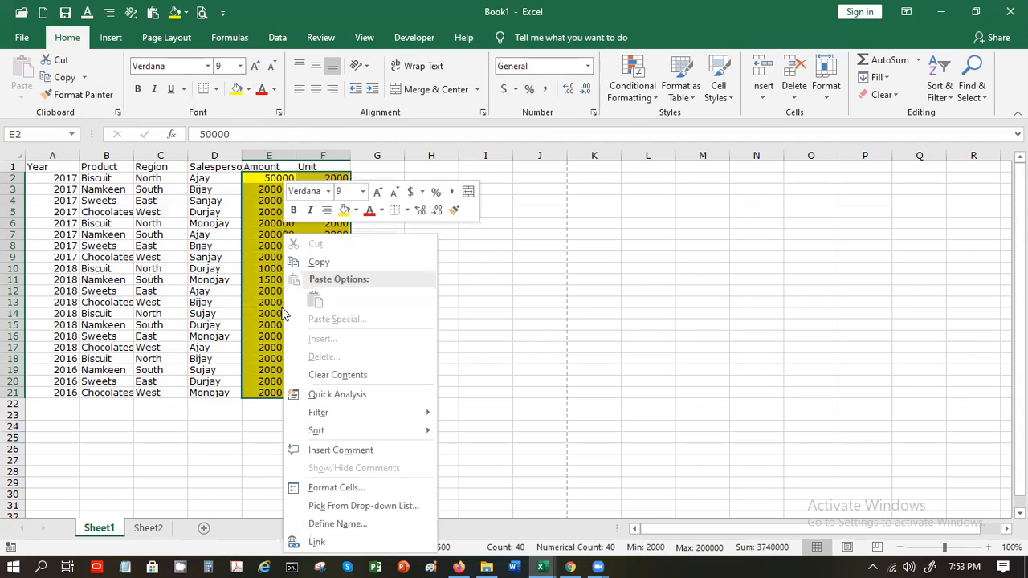
pyautogui.click(345, 491)
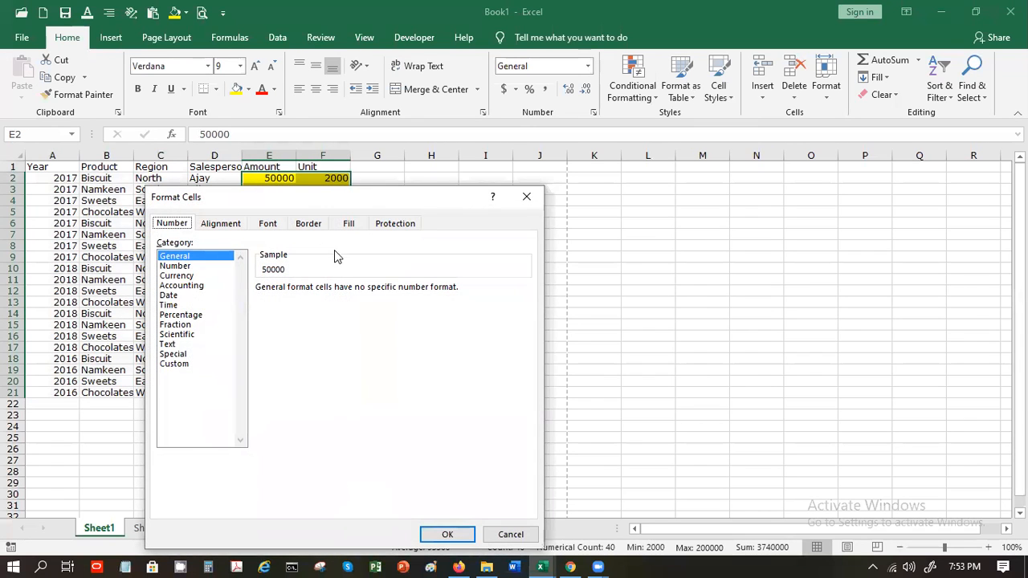
pyautogui.click(406, 225)
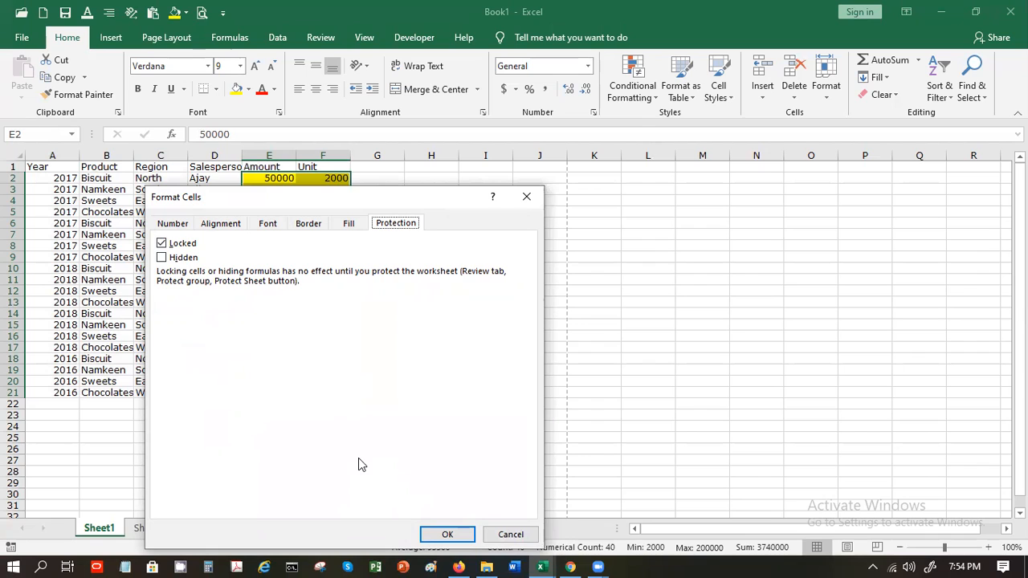
pyautogui.click(185, 247)
pyautogui.click(446, 532)
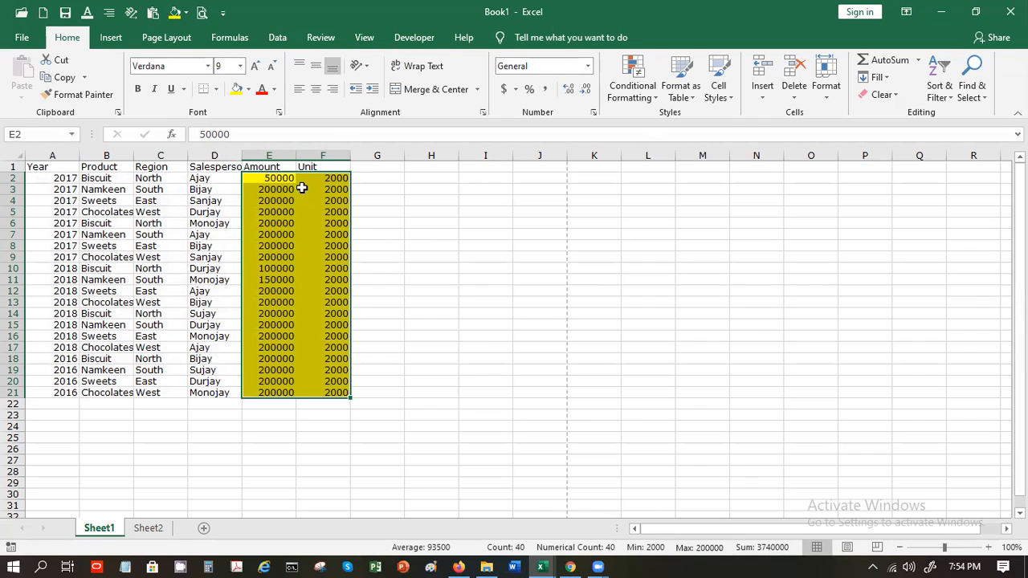
pyautogui.click(362, 39)
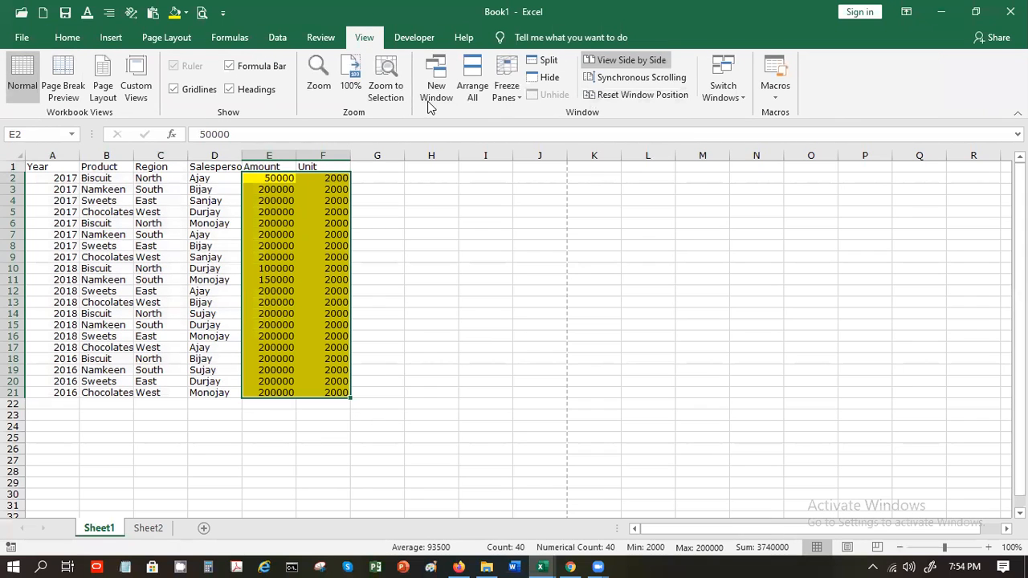
# Protect Sheet1 with a password via Review > Protect Sheet
pyautogui.click(320, 38)
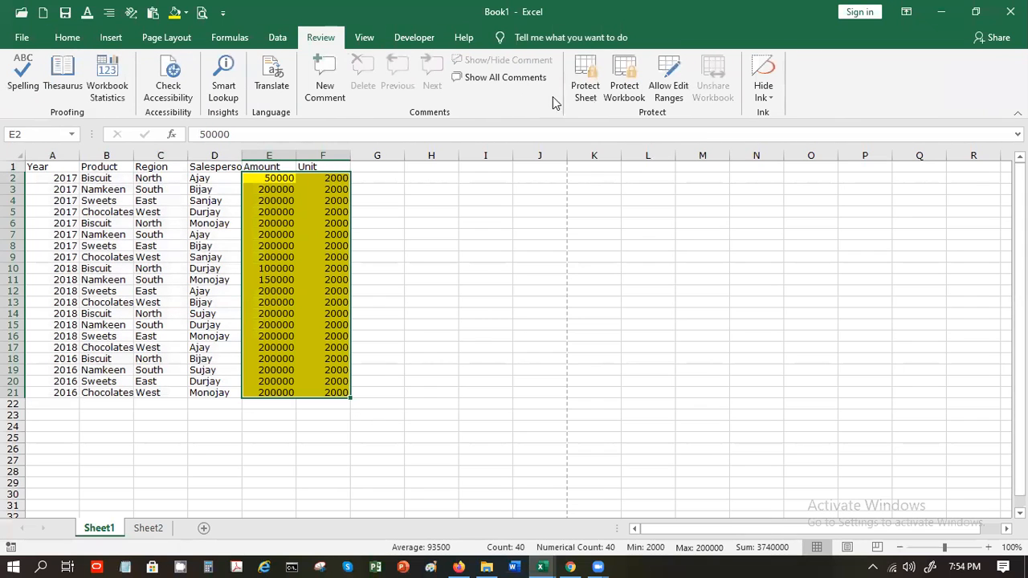
pyautogui.click(577, 95)
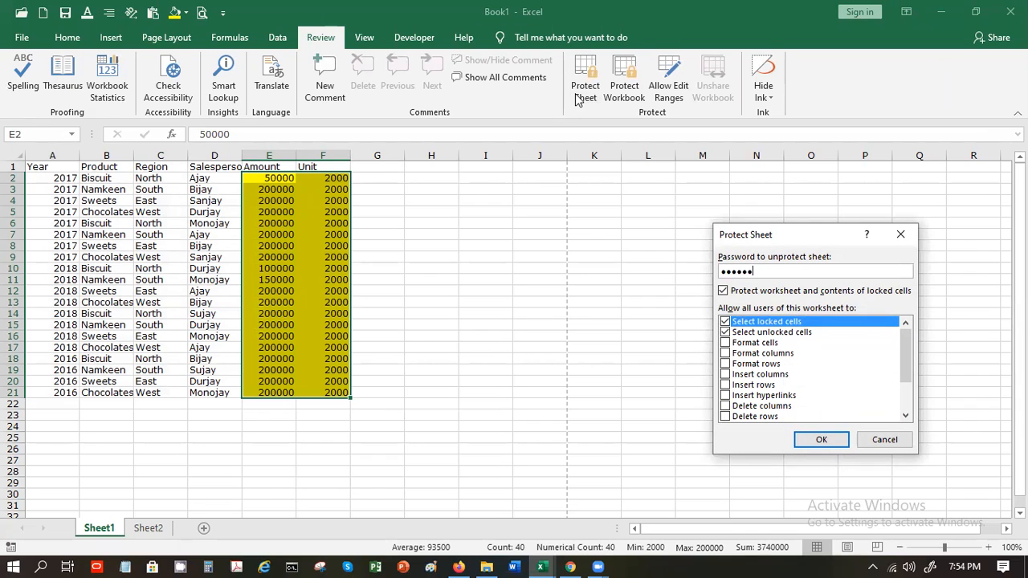
pyautogui.press('Return')
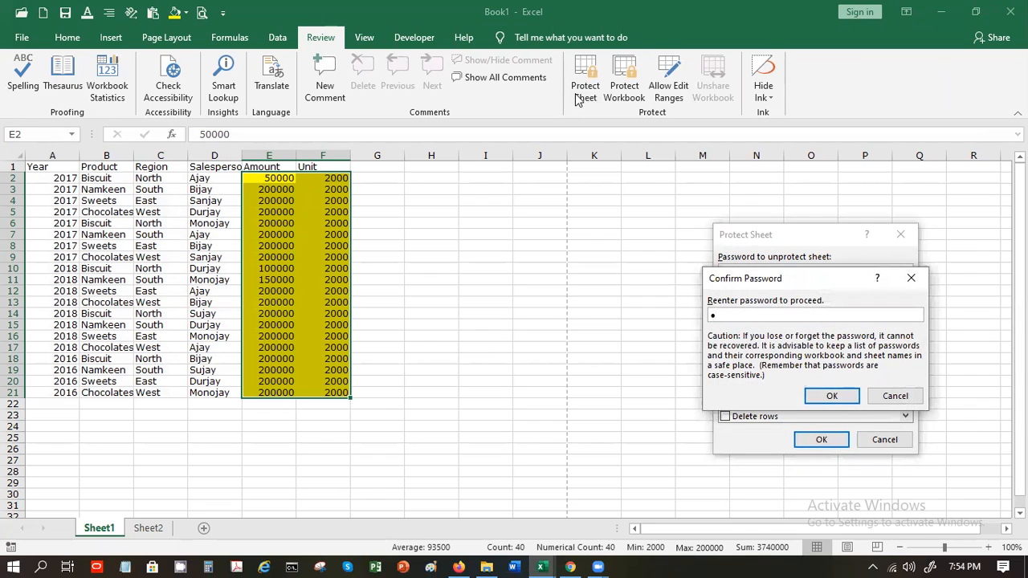
pyautogui.press('Return')
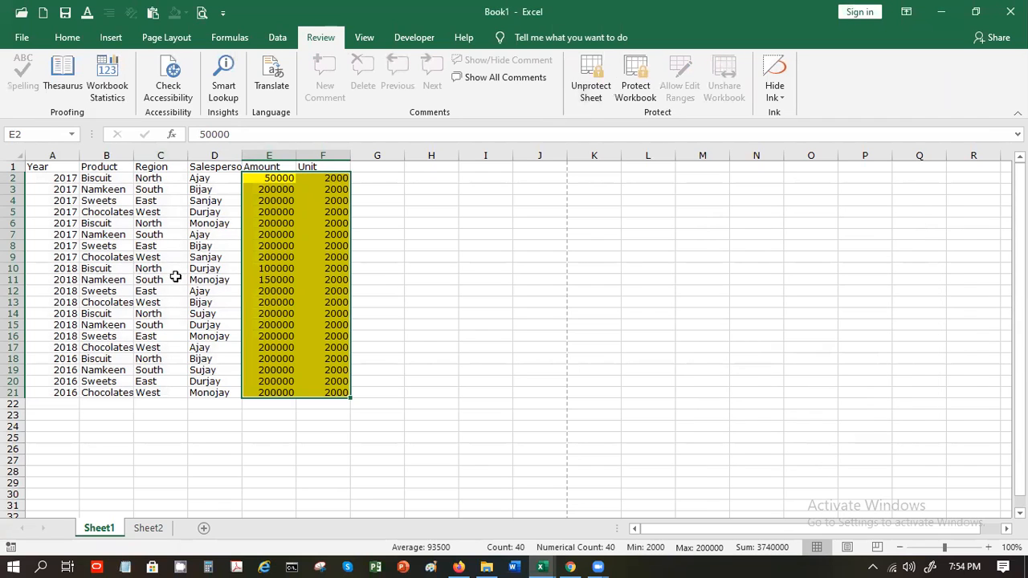
# Confirm locked D3 refuses edits, then enter 3457 in E3 and 3456 in F4
pyautogui.click(197, 191)
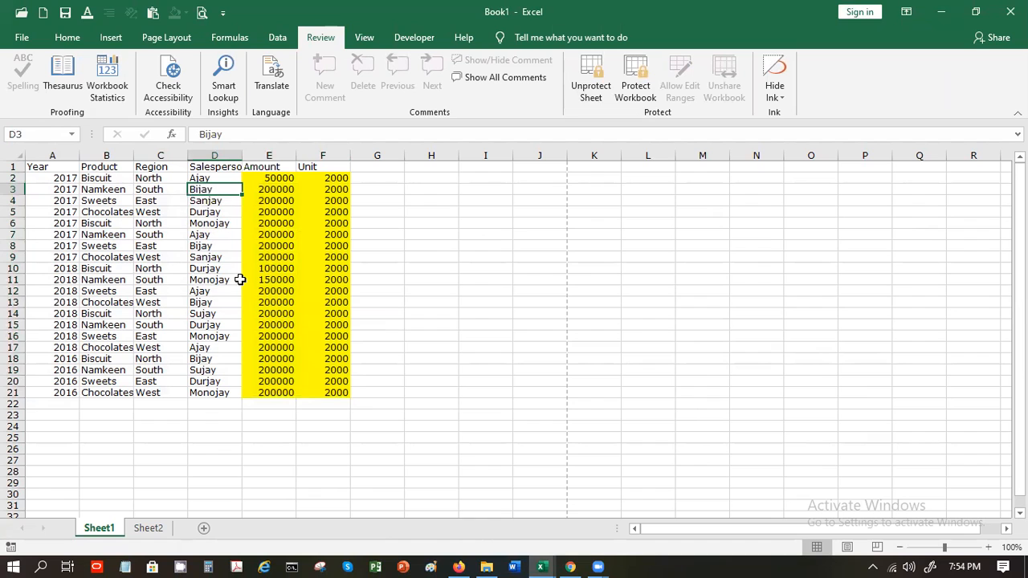
pyautogui.press('Delete')
pyautogui.press('Return')
pyautogui.press('Right')
pyautogui.write('3457')
pyautogui.press('Return')
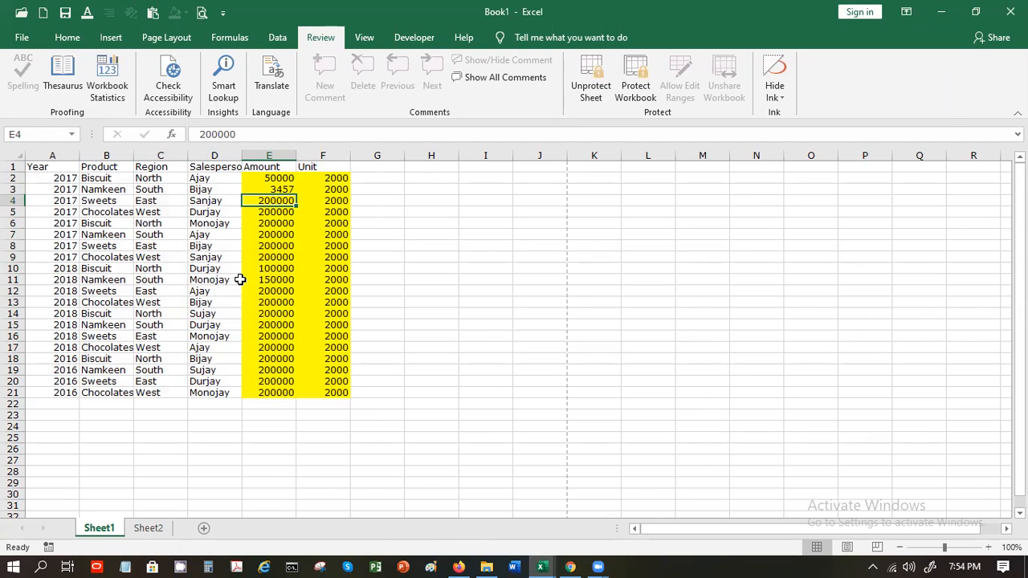
pyautogui.press('Right')
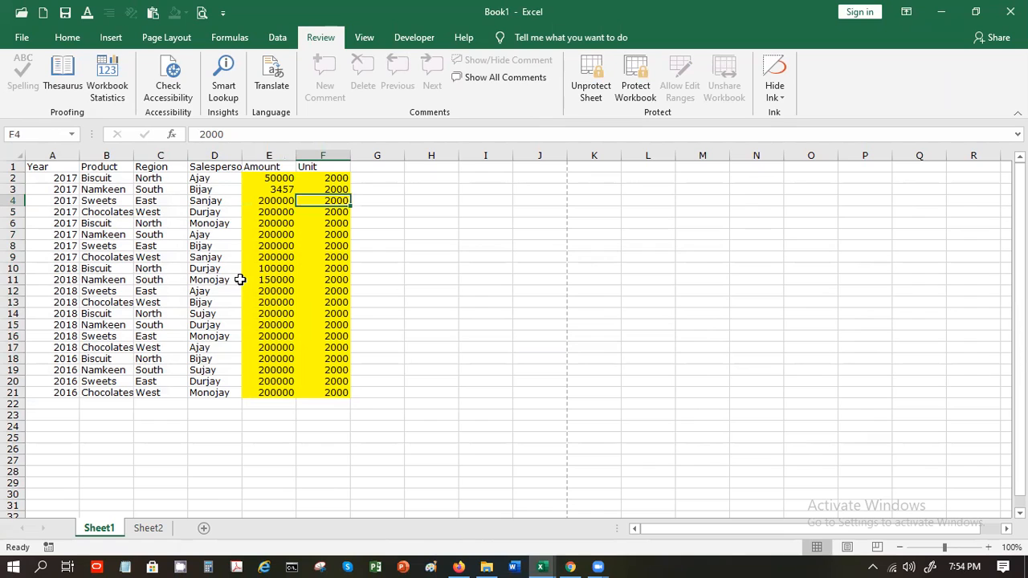
pyautogui.write('3456')
pyautogui.press('Return')
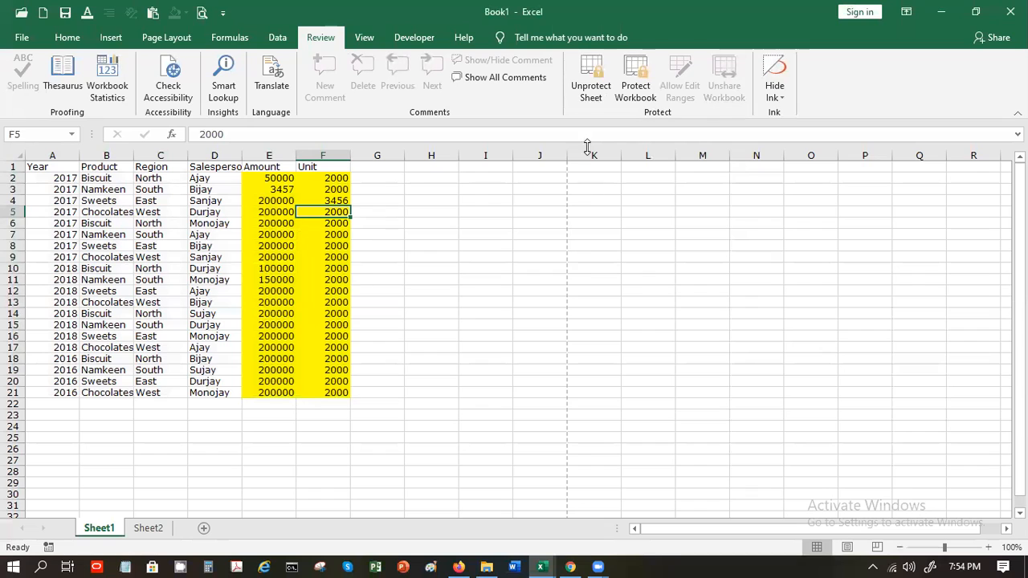
# Unprotect Sheet1 by entering its sheet password
pyautogui.click(591, 80)
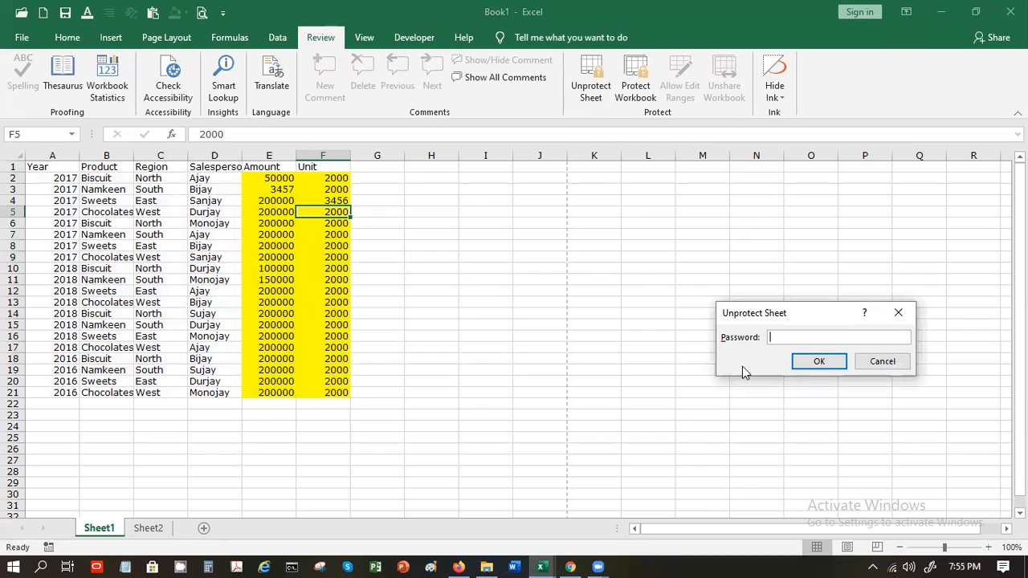
pyautogui.write('123456')
pyautogui.press('Return')
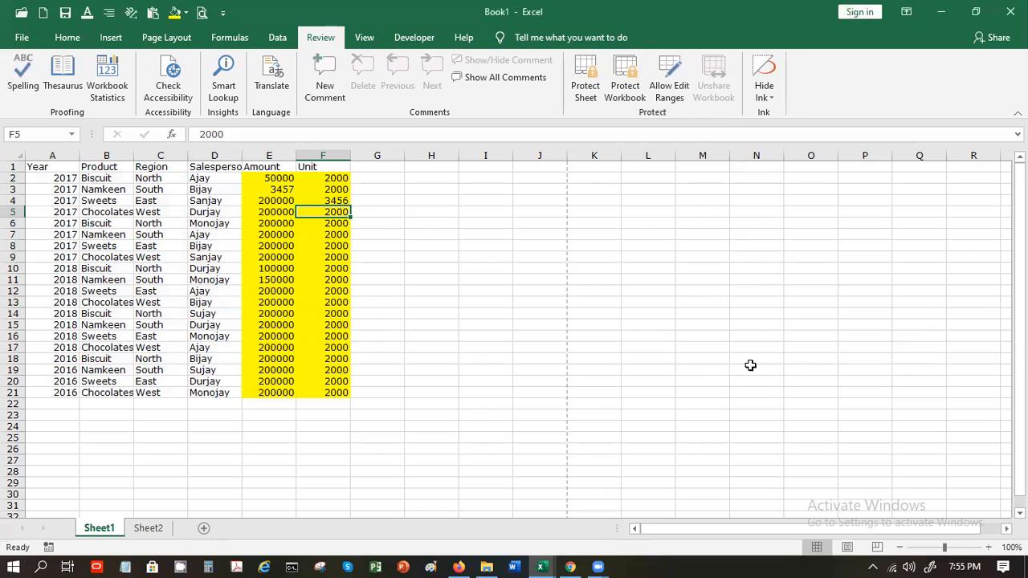
# Clear the Locked protection setting on the Product cells B2:B21
pyautogui.click(253, 269)
pyautogui.click(217, 258)
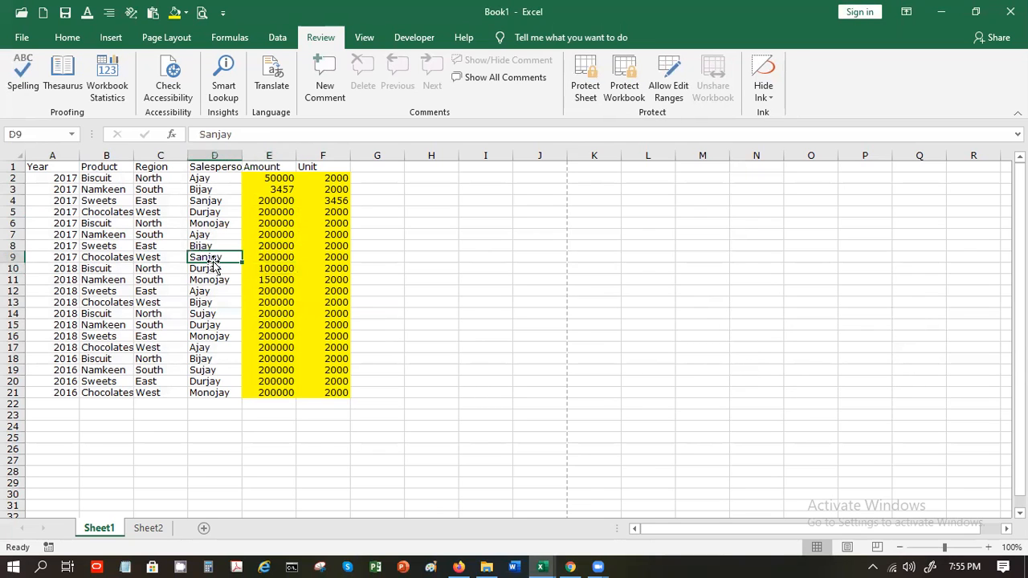
pyautogui.click(142, 223)
pyautogui.moveTo(94, 177); pyautogui.dragTo(116, 392)
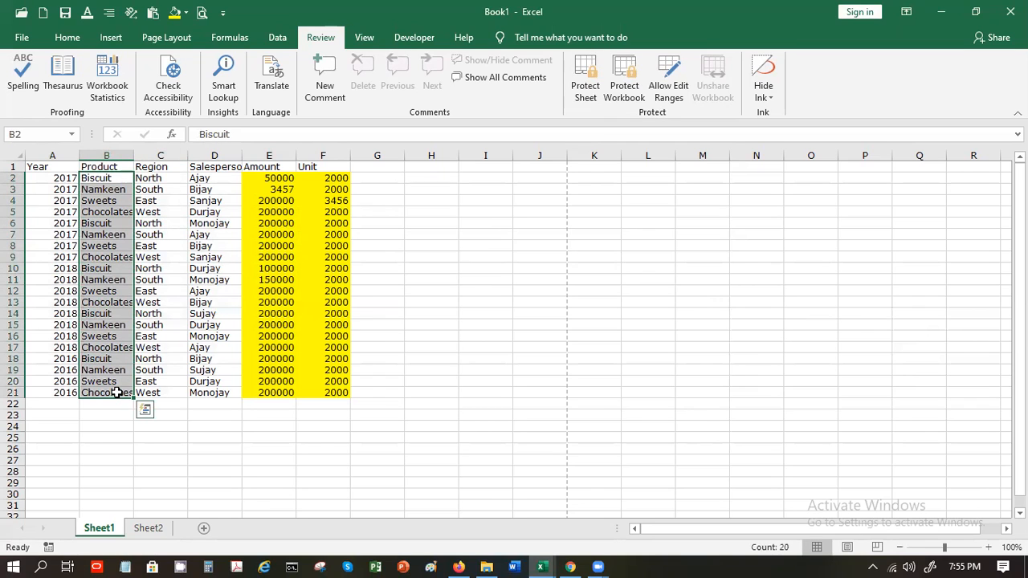
pyautogui.rightClick(117, 392)
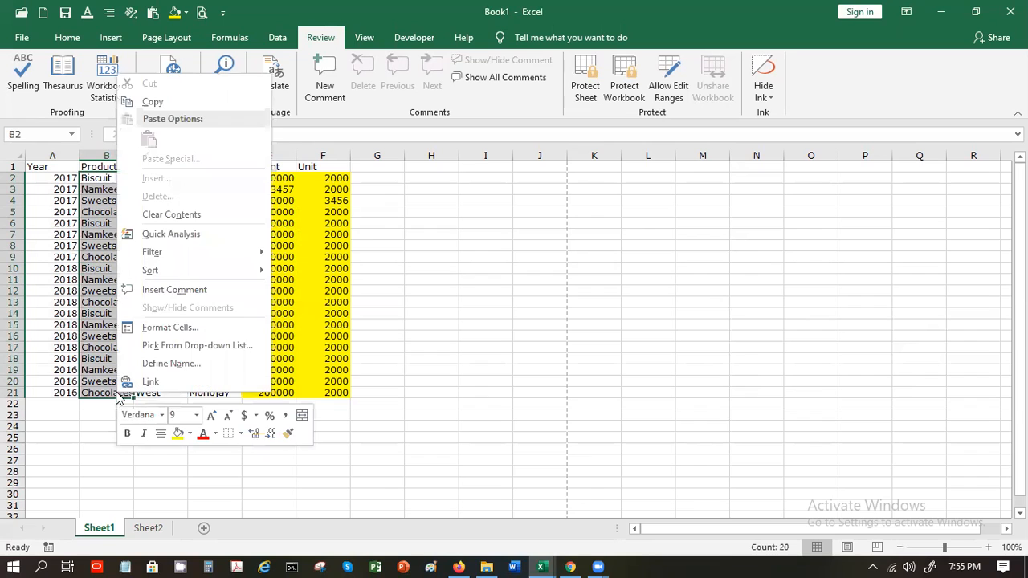
pyautogui.click(163, 329)
pyautogui.click(44, 194)
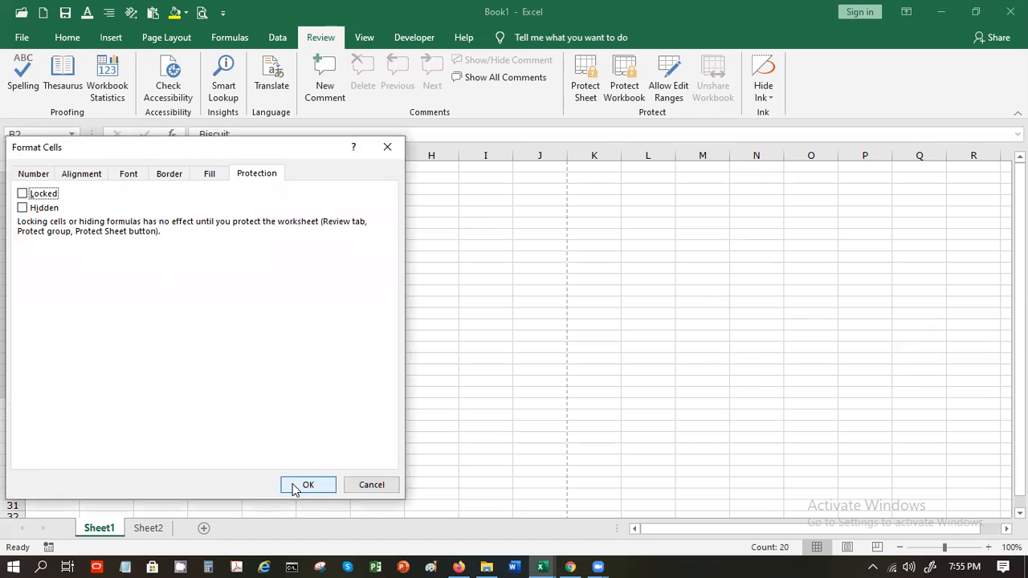
pyautogui.click(307, 485)
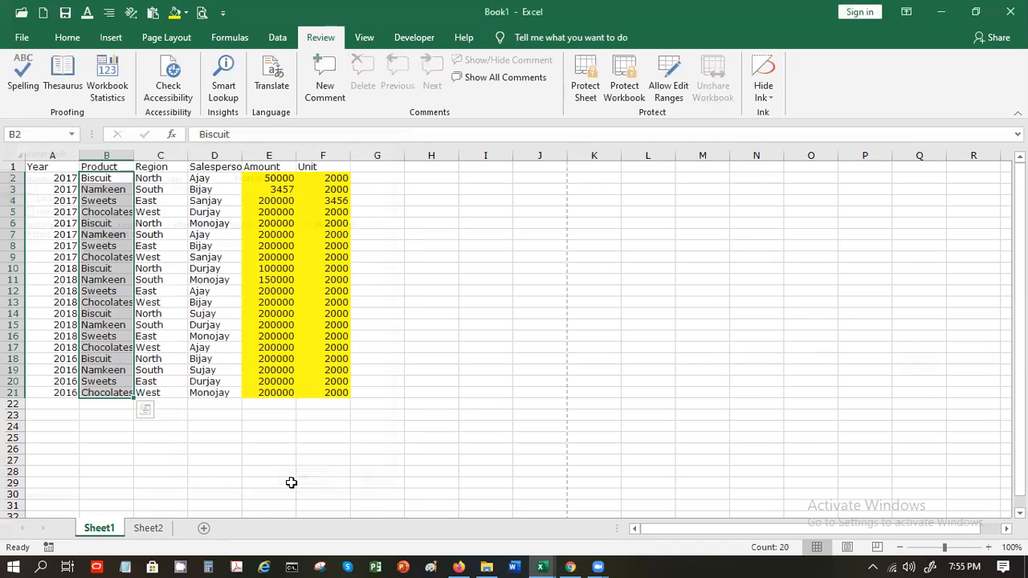
pyautogui.click(277, 246)
# Protect Sheet1 again with a password, entered and confirmed
pyautogui.click(586, 90)
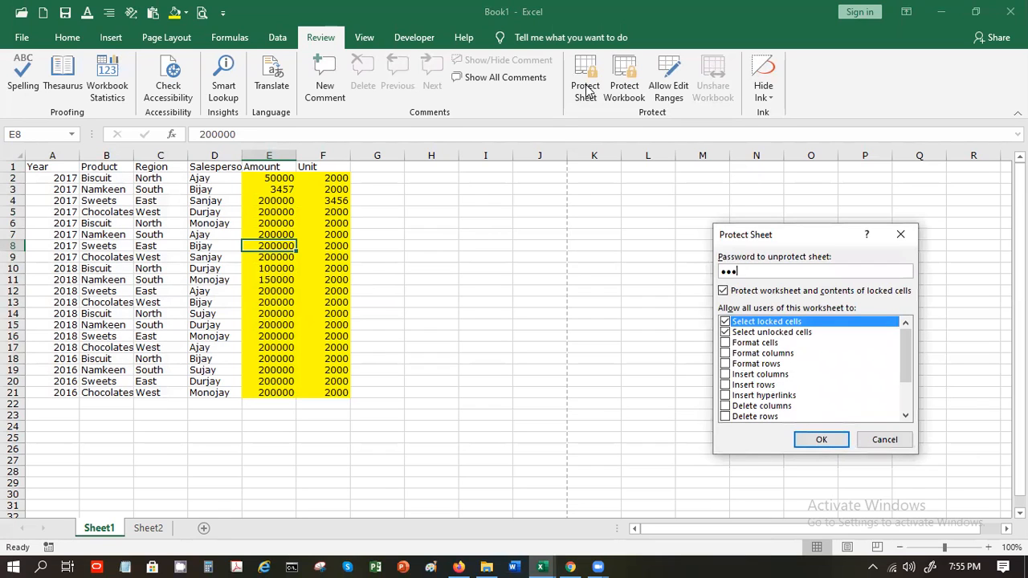
pyautogui.press('Return')
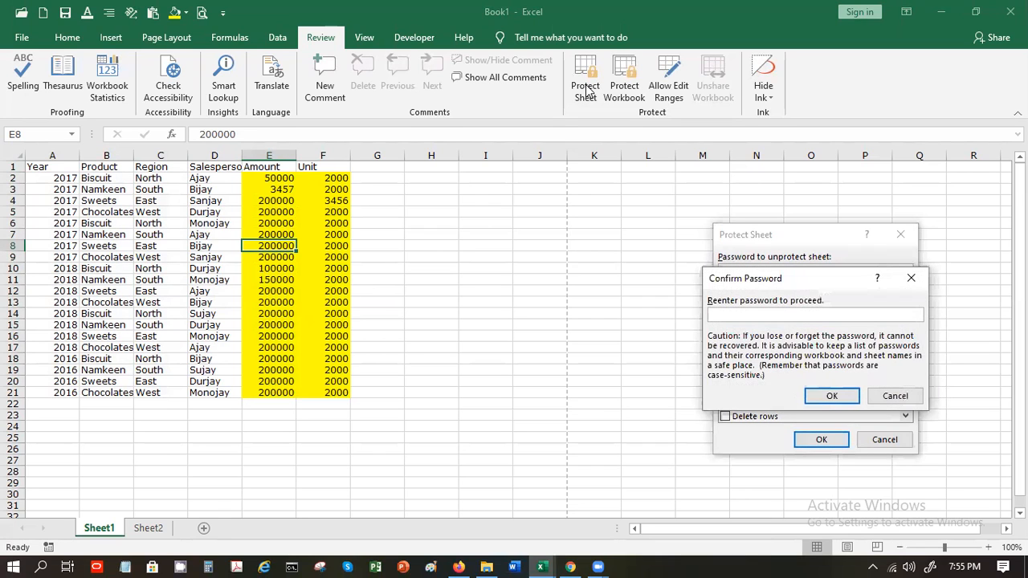
pyautogui.write('•••')
pyautogui.press('Return')
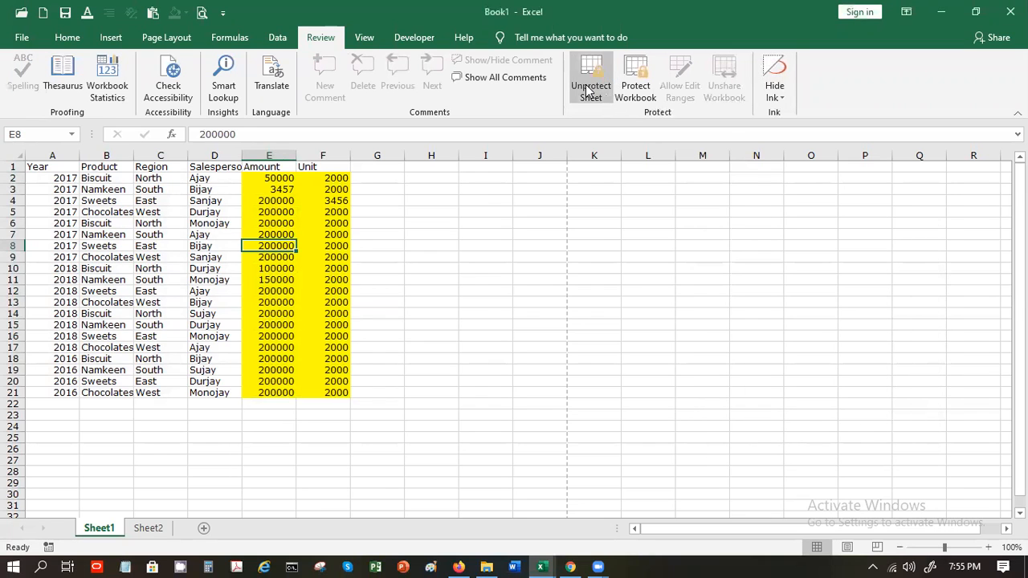
# Enter 'dfhrdck' in the unlocked Product cell B2
pyautogui.click(105, 177)
pyautogui.write('df')
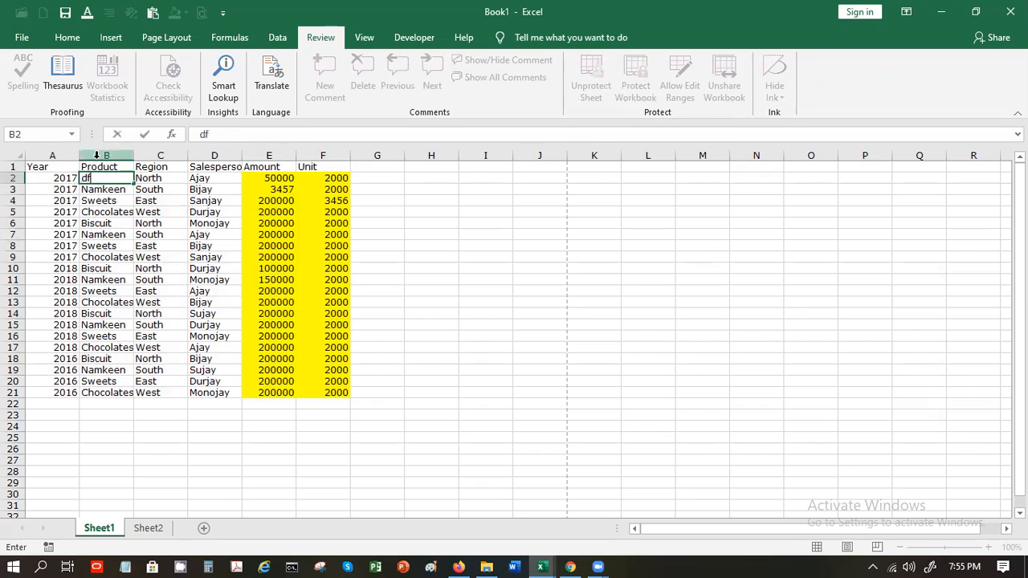
pyautogui.write('hrdck')
pyautogui.press('Return')
# Confirm locked cells C2, A2 and D2 reject edits, then enter 45678 in E2
pyautogui.press('Up')
pyautogui.press('Right')
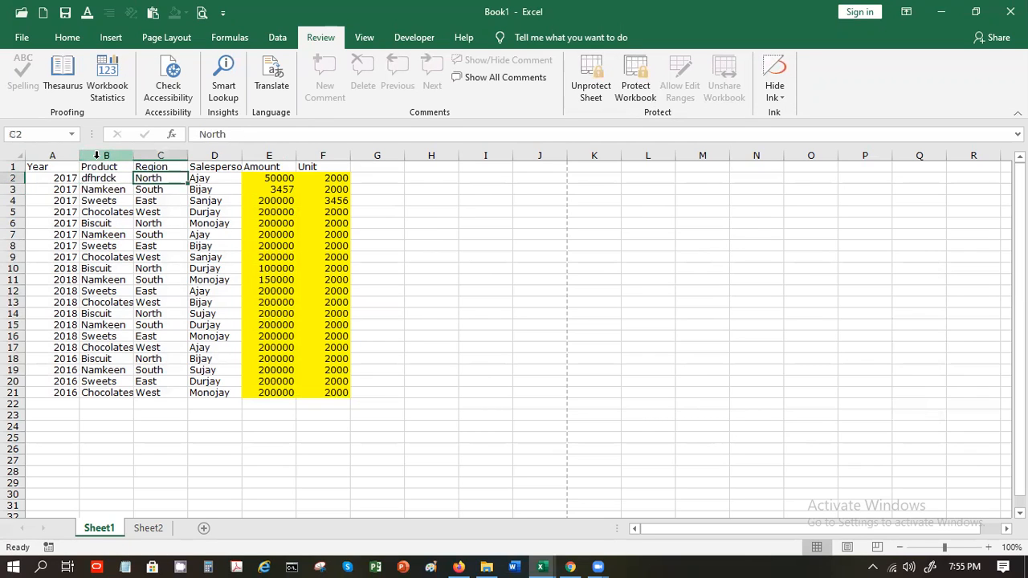
pyautogui.press('d')
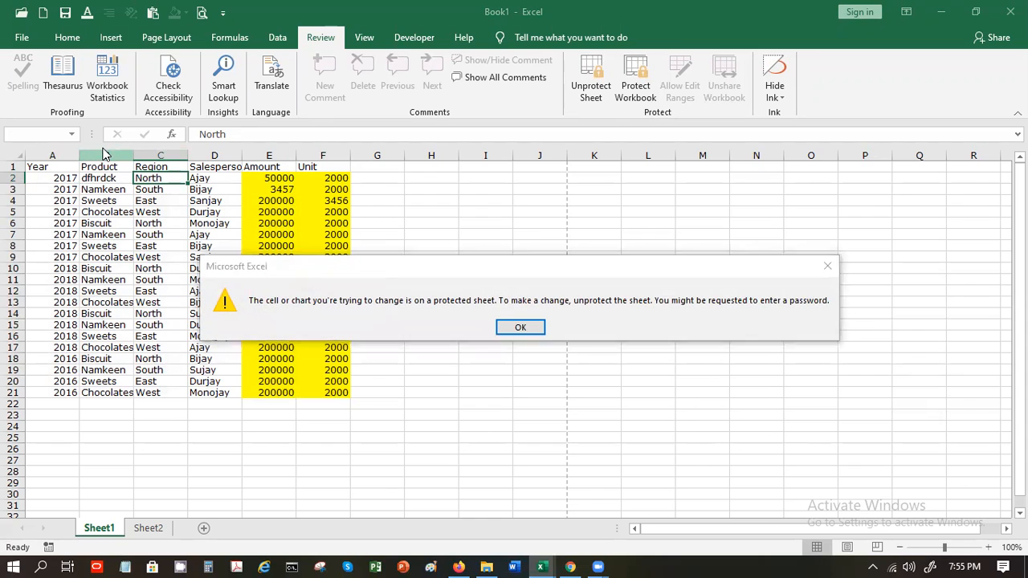
pyautogui.press('Return')
pyautogui.press('Left')
pyautogui.press('Left')
pyautogui.press('d')
pyautogui.press('Return')
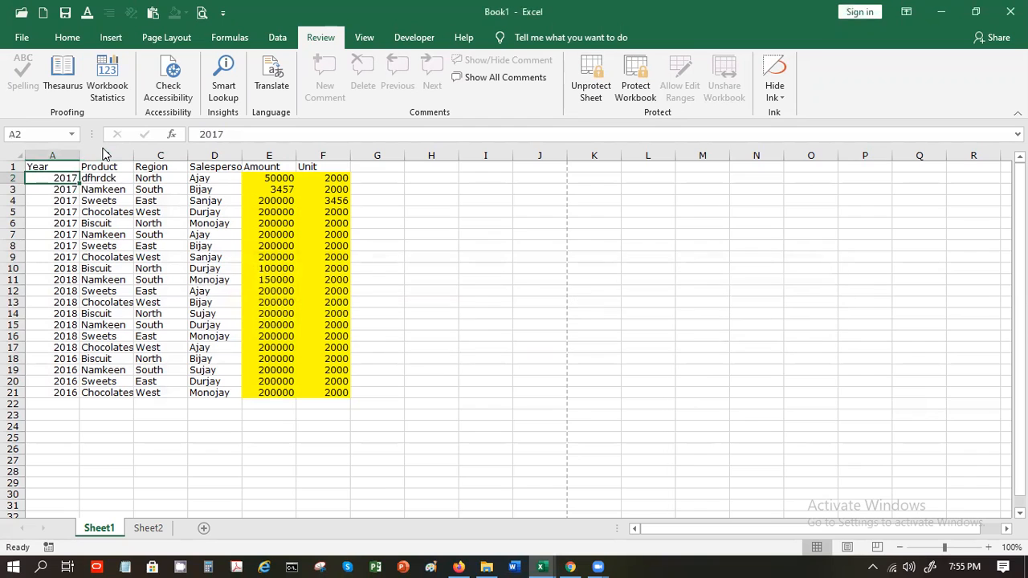
pyautogui.press('Right')
pyautogui.press('Right')
pyautogui.press('Right')
pyautogui.press('d')
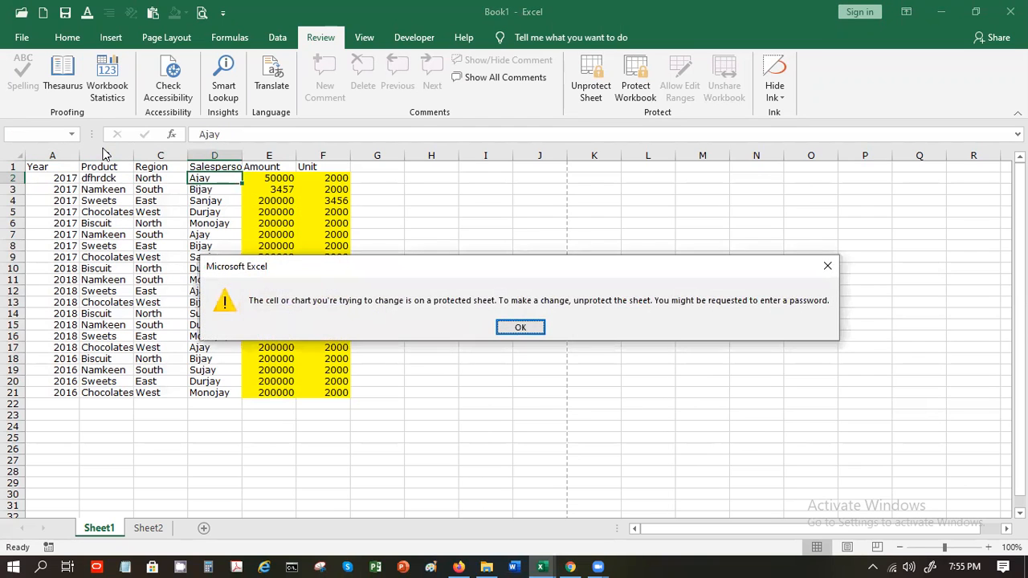
pyautogui.press('Return')
pyautogui.press('Right')
pyautogui.write('4567')
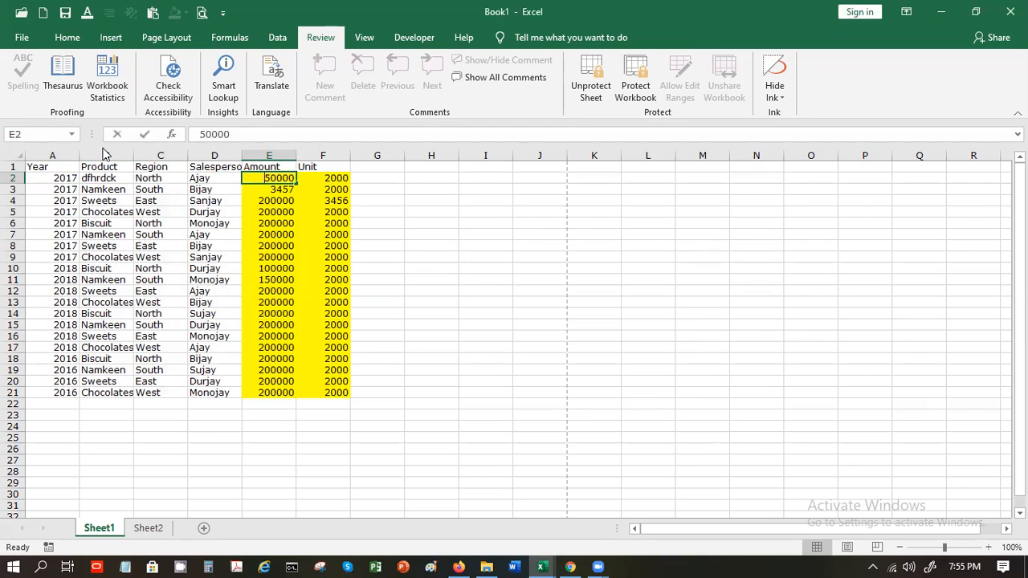
pyautogui.write('8')
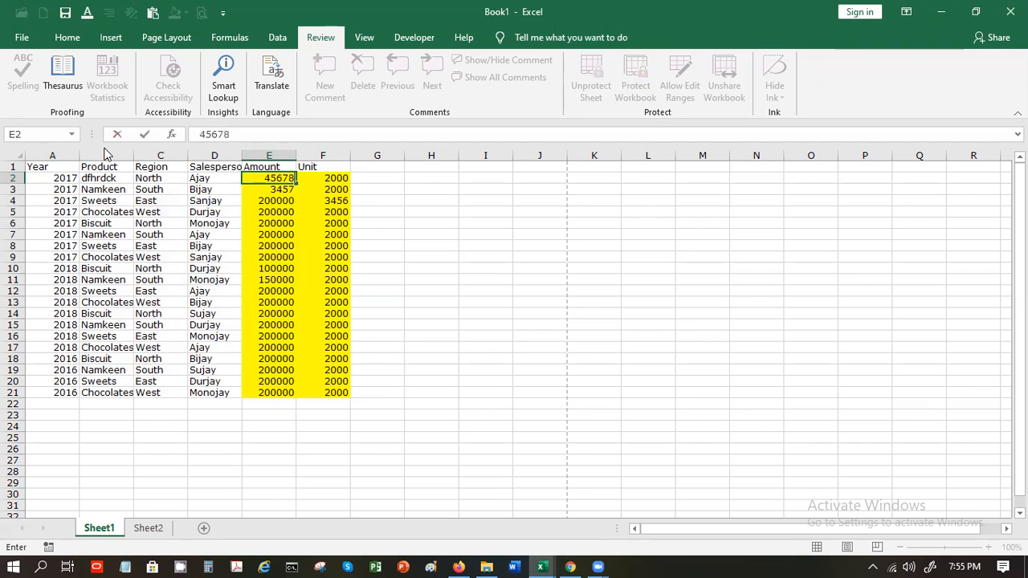
pyautogui.press('Return')
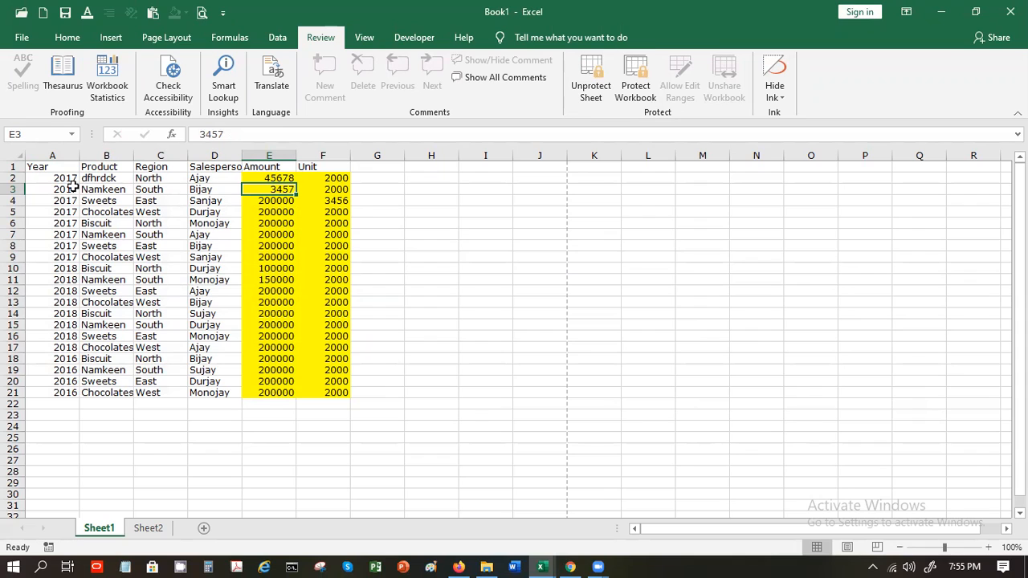
# Select Product cells B2:B21 and check which Home formatting commands remain available
pyautogui.click(93, 182)
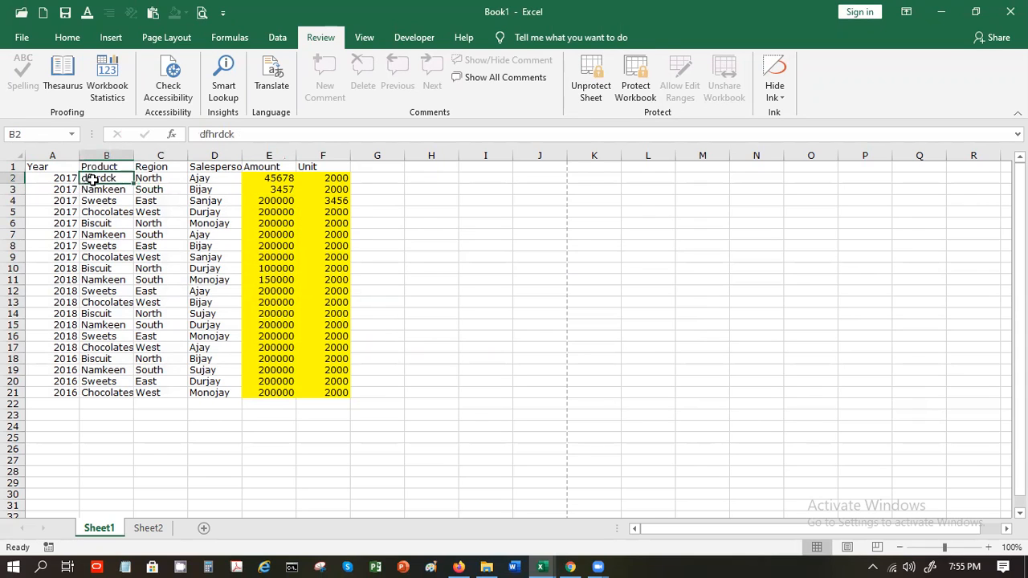
pyautogui.moveTo(94, 179)
pyautogui.mouseDown()
pyautogui.moveTo(96, 360)
pyautogui.moveTo(101, 383)
pyautogui.moveTo(122, 393)
pyautogui.mouseUp()
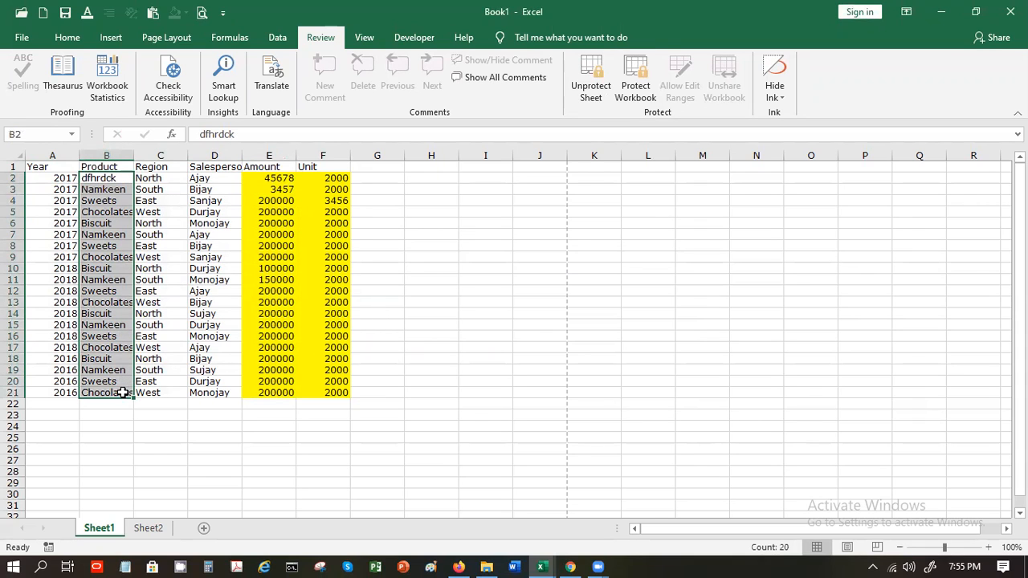
pyautogui.click(62, 41)
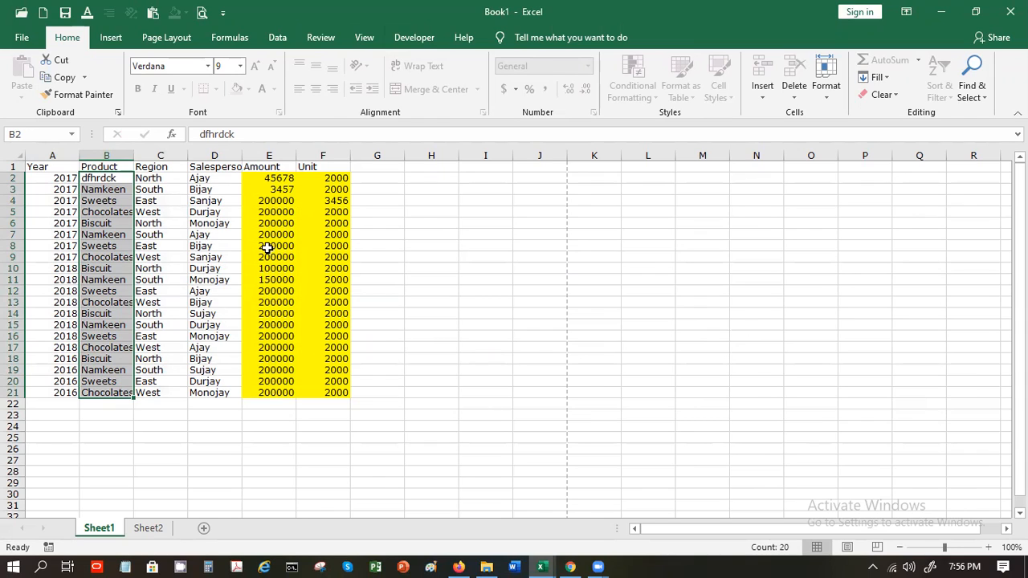
# Protect Book1's workbook structure with a password, entering it twice
pyautogui.click(238, 219)
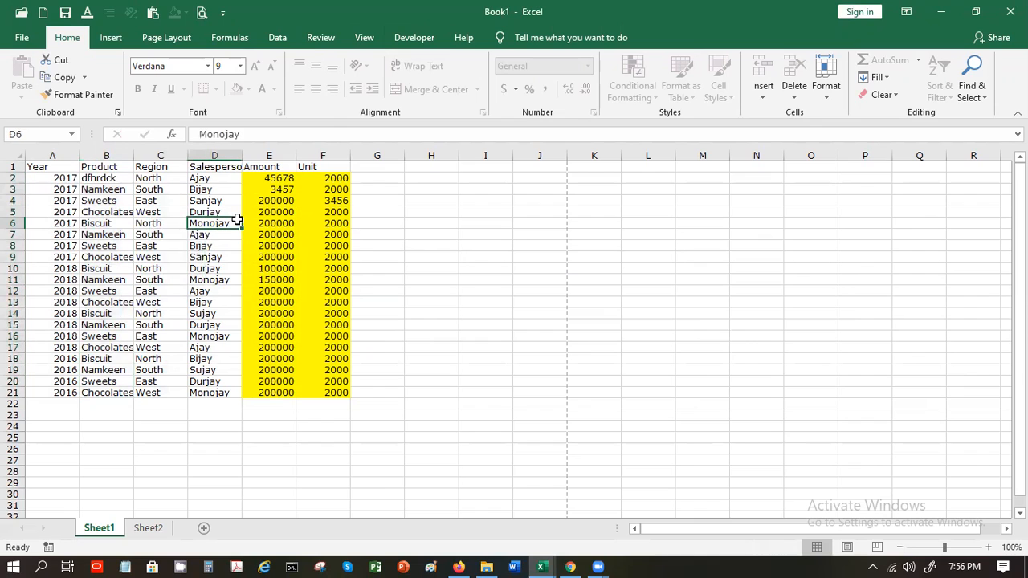
pyautogui.click(310, 40)
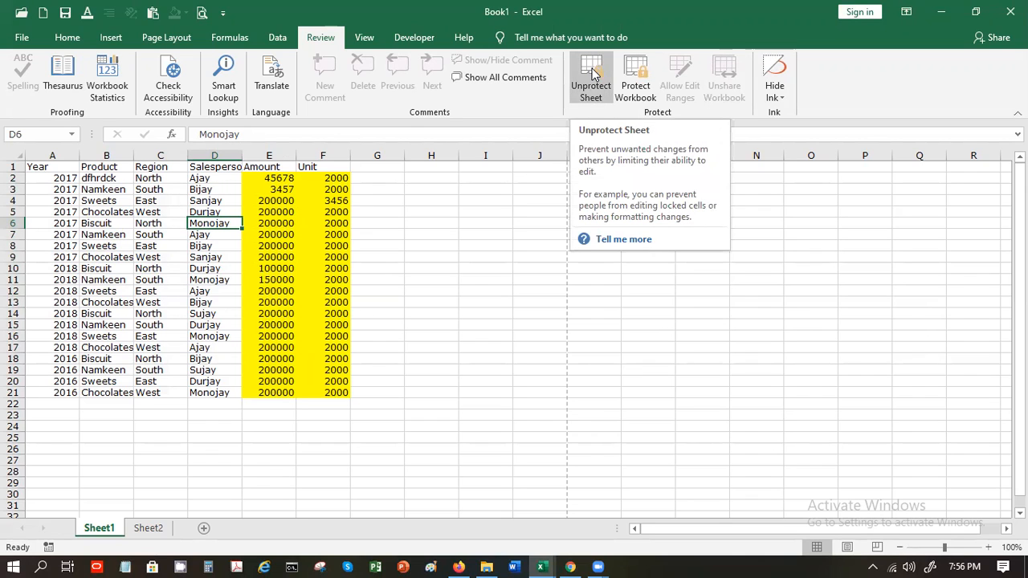
pyautogui.click(631, 90)
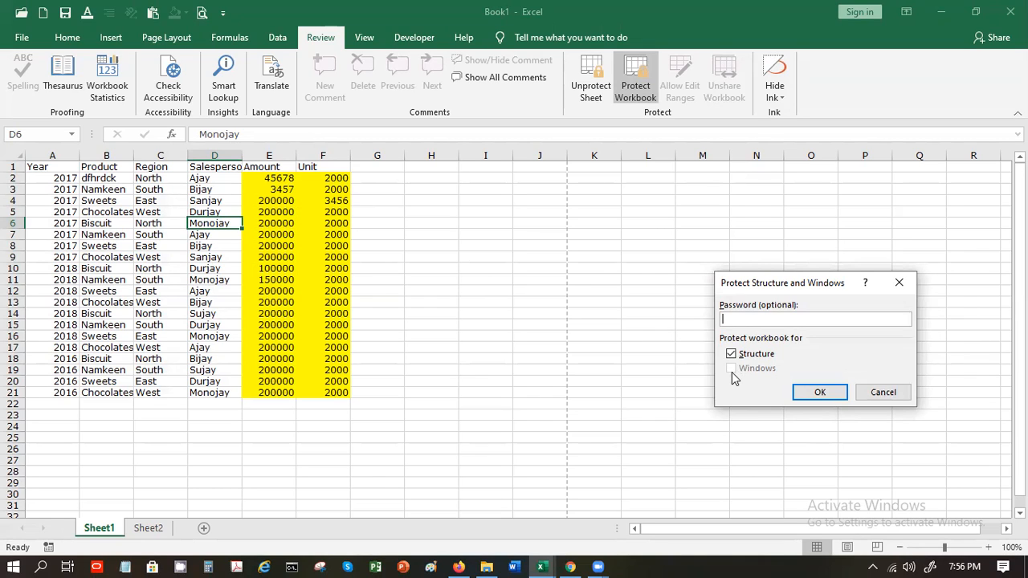
pyautogui.write('123')
pyautogui.press('Return')
pyautogui.write('123')
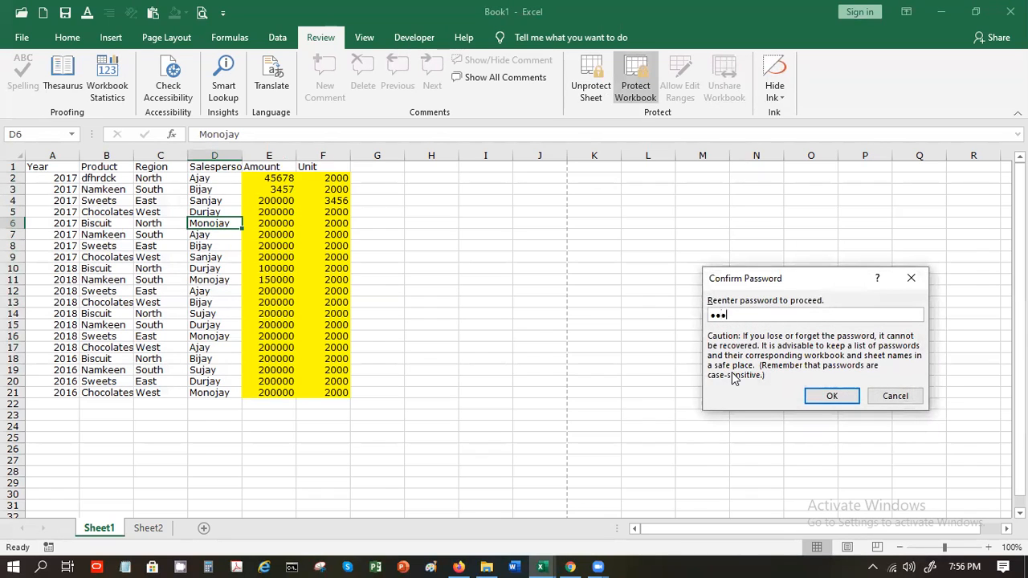
pyautogui.press('Return')
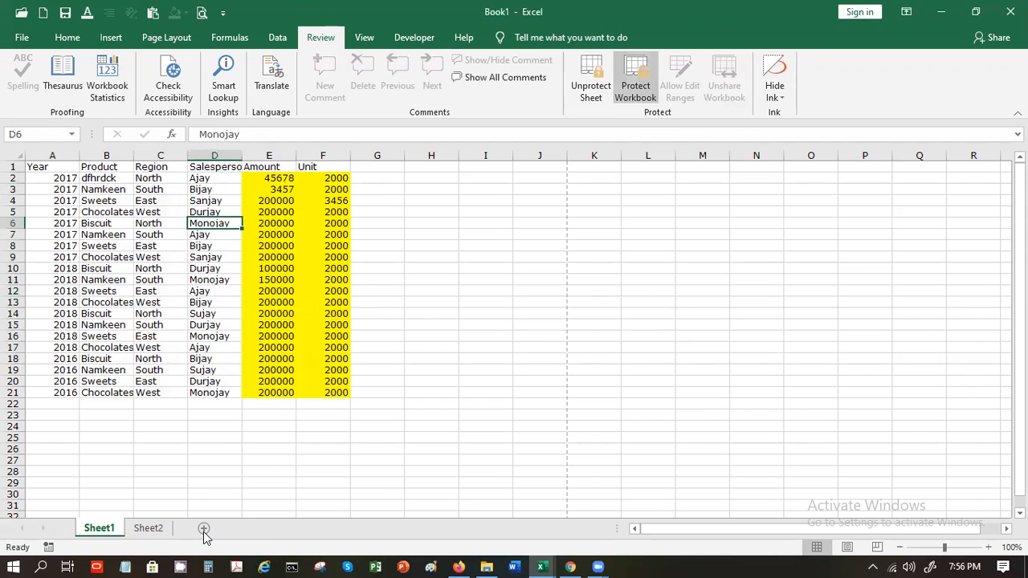
# Enter 'ssfzg' in cell E12 of Sheet2
pyautogui.click(149, 529)
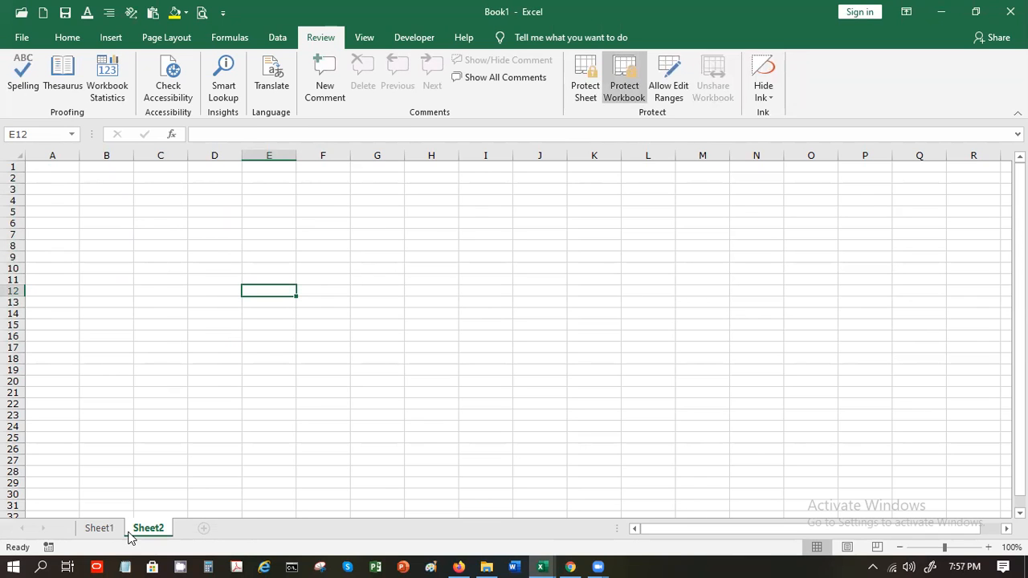
pyautogui.click(99, 528)
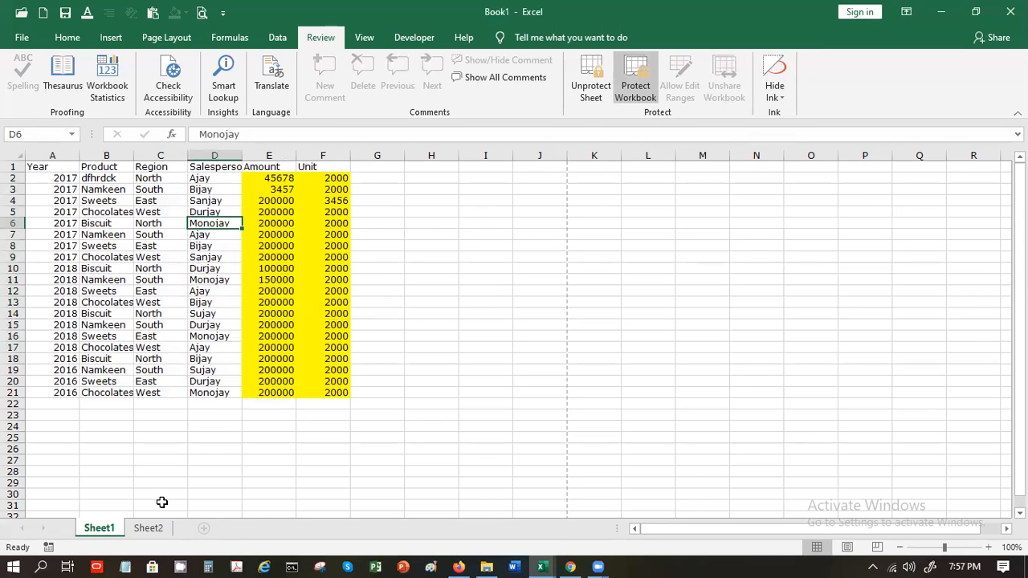
pyautogui.click(148, 528)
pyautogui.write('ssfzg')
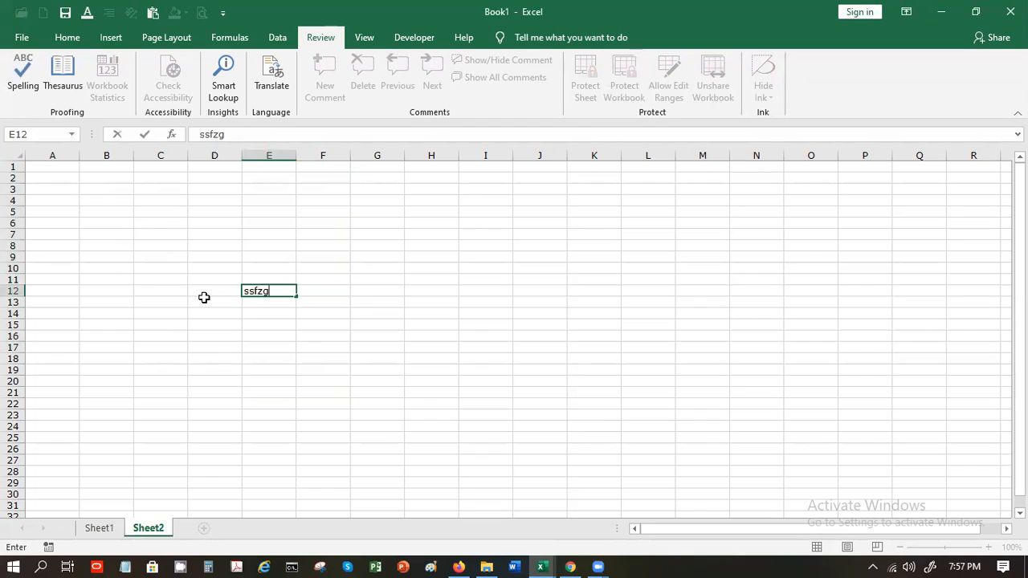
pyautogui.press('Return')
pyautogui.press('Return')
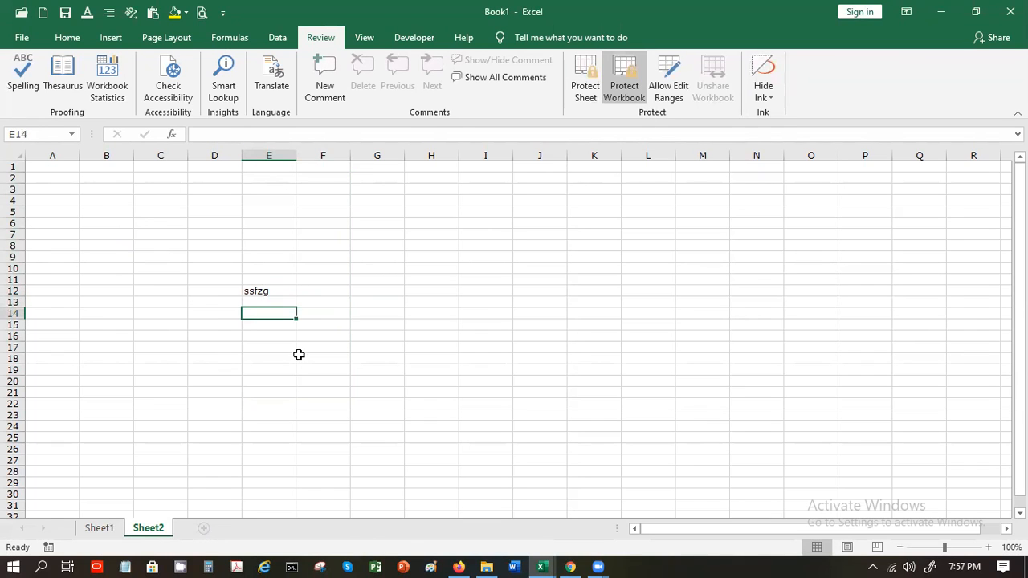
# Attempt unprotecting the workbook with a blank password, dismiss the error, and close Book1
pyautogui.click(633, 92)
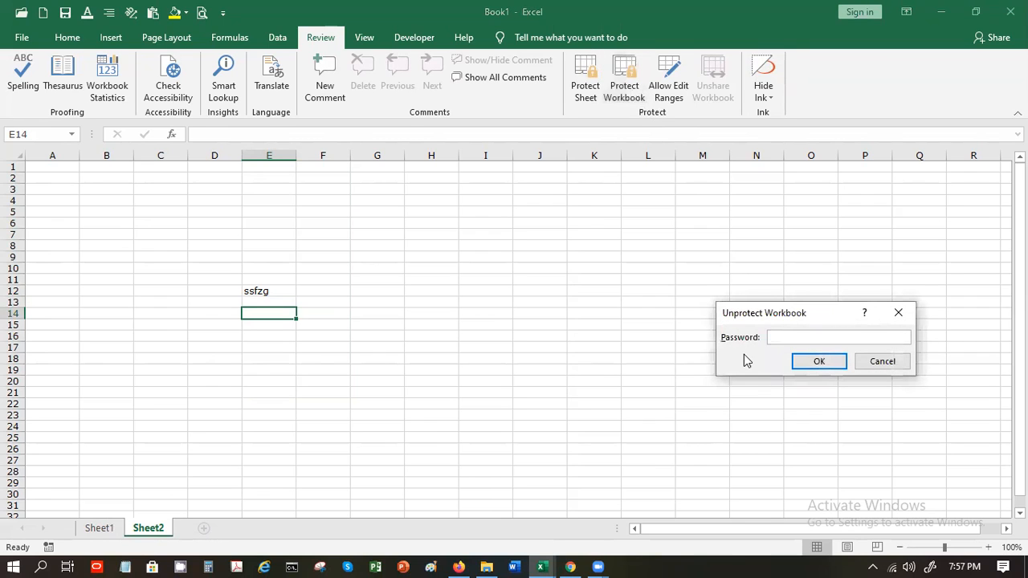
pyautogui.press('Return')
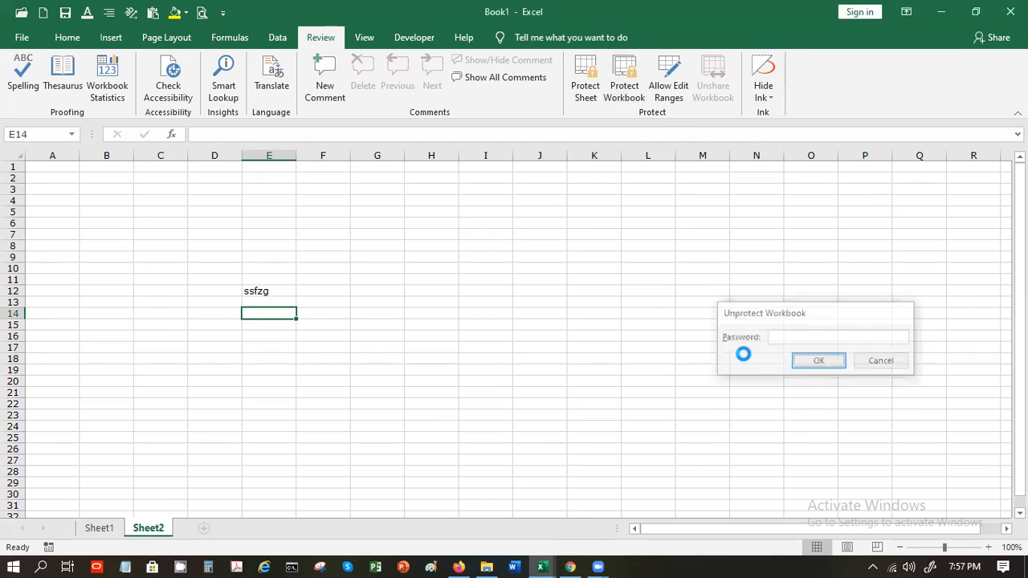
pyautogui.click(541, 325)
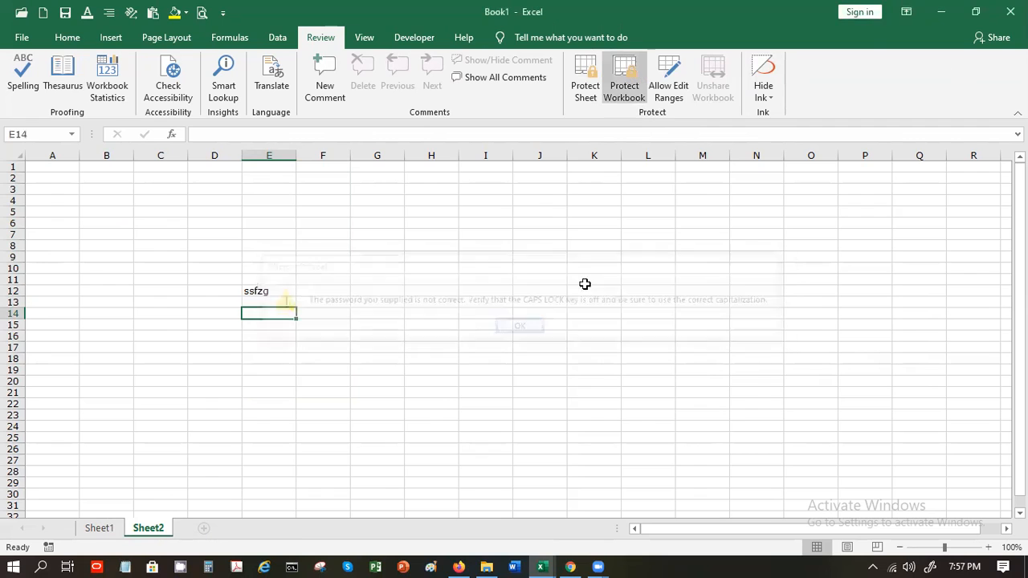
pyautogui.click(1010, 11)
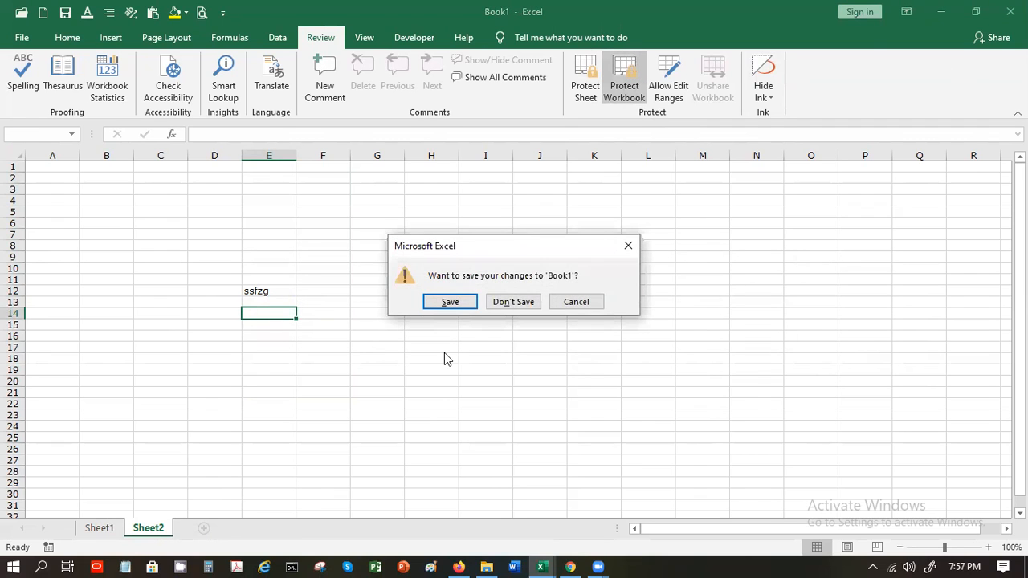
# Save Book1 to Documents as Book112.xlsx rather than replacing Book1.xlsx
pyautogui.click(438, 305)
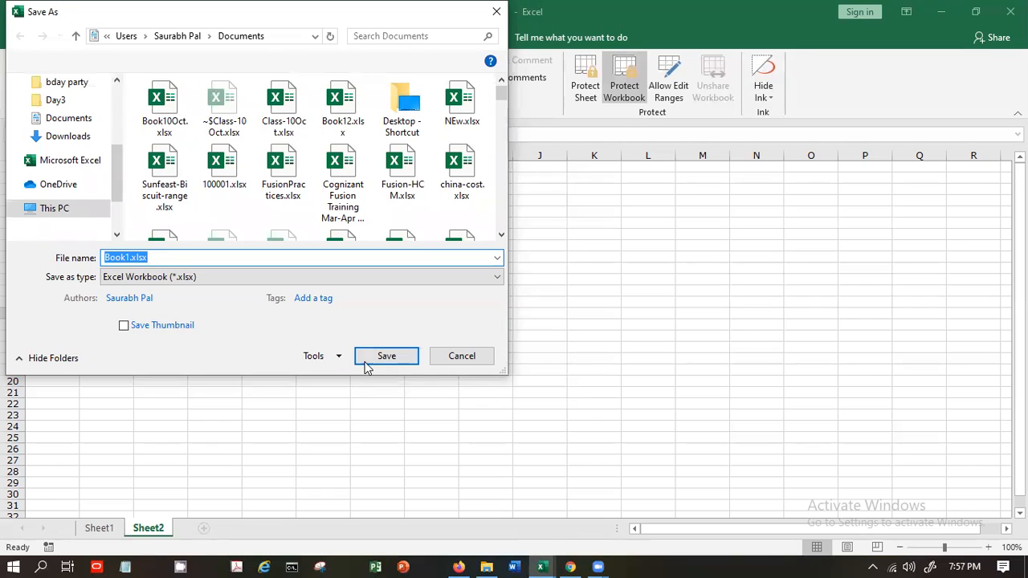
pyautogui.click(386, 360)
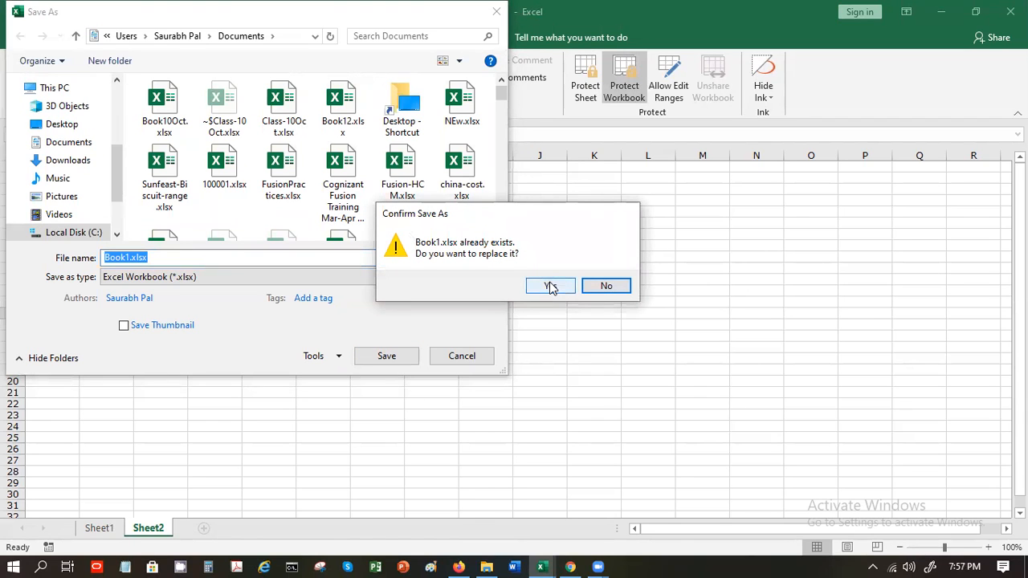
pyautogui.click(594, 286)
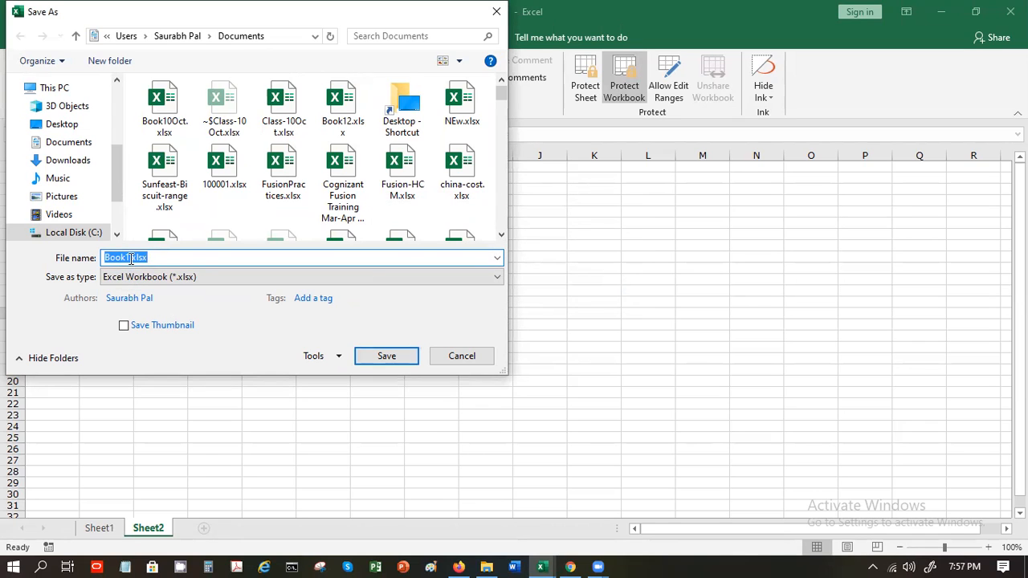
pyautogui.click(131, 258)
pyautogui.write('12')
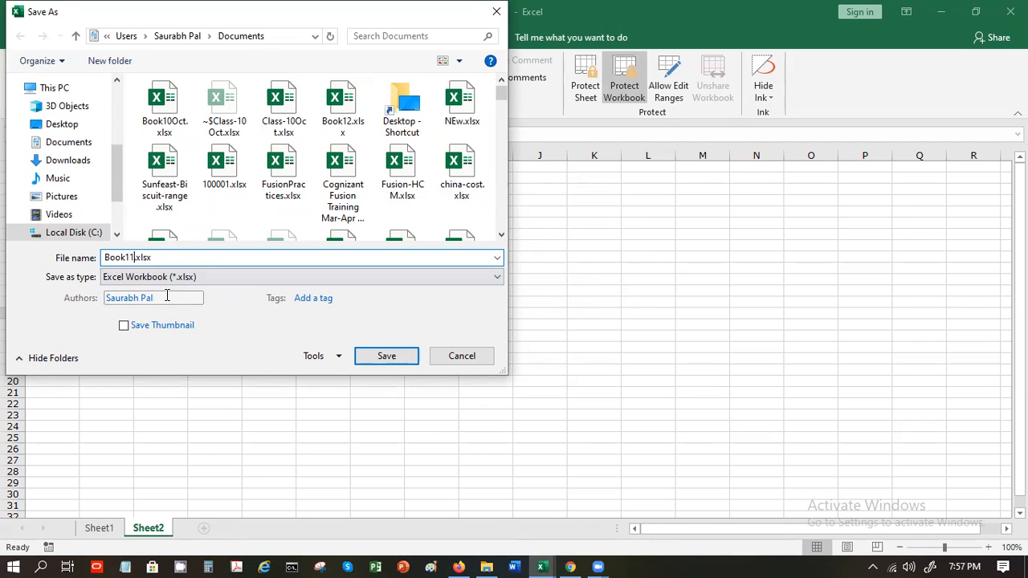
pyautogui.click(370, 356)
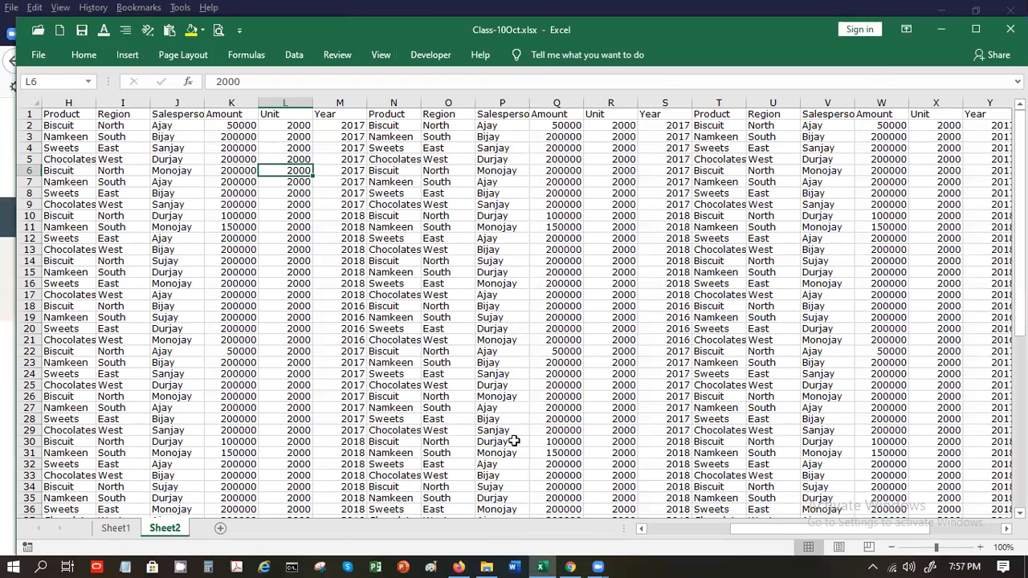
# Reopen Book112.xlsx from the recent workbooks list
pyautogui.click(35, 58)
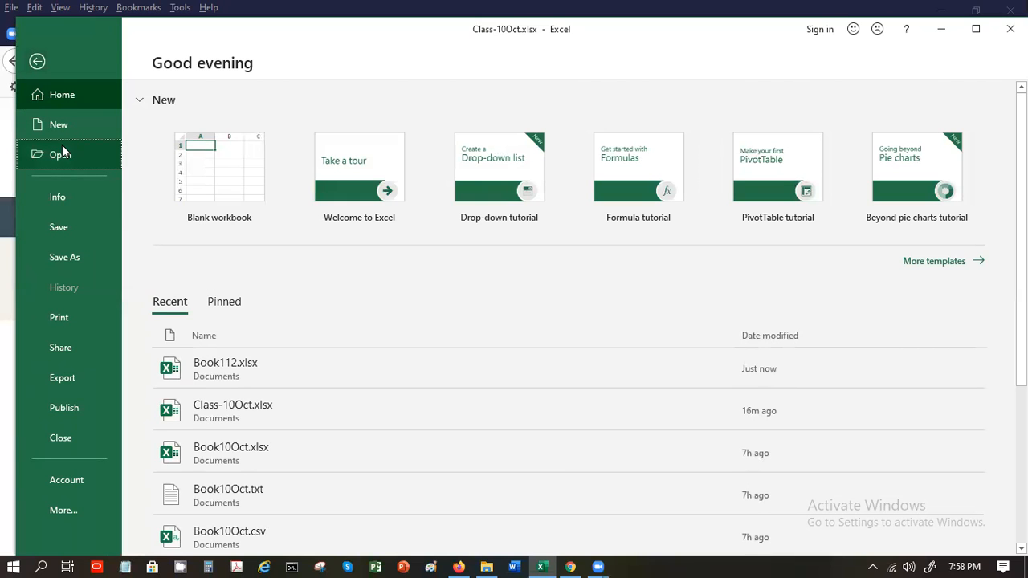
pyautogui.click(61, 153)
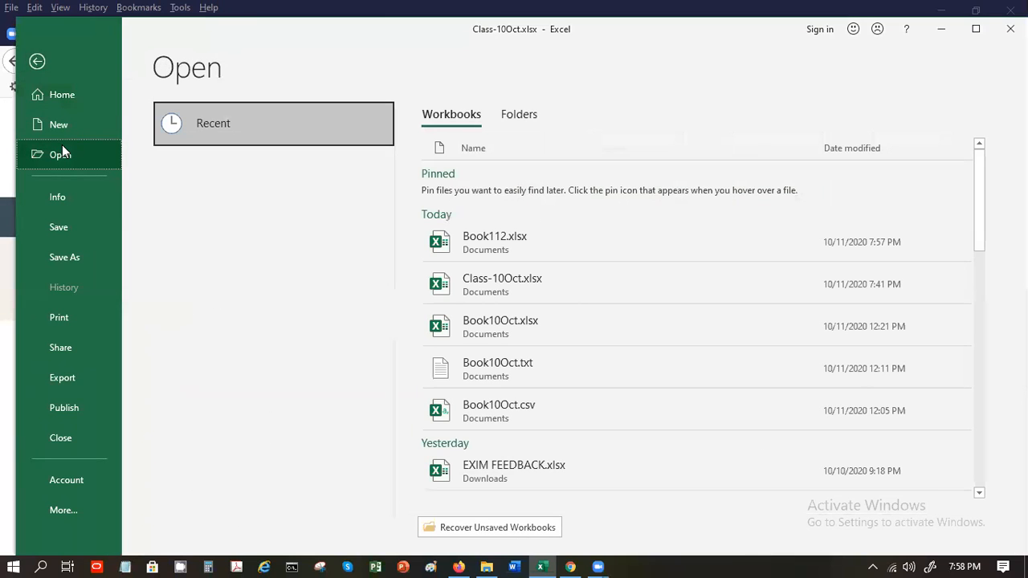
pyautogui.click(489, 240)
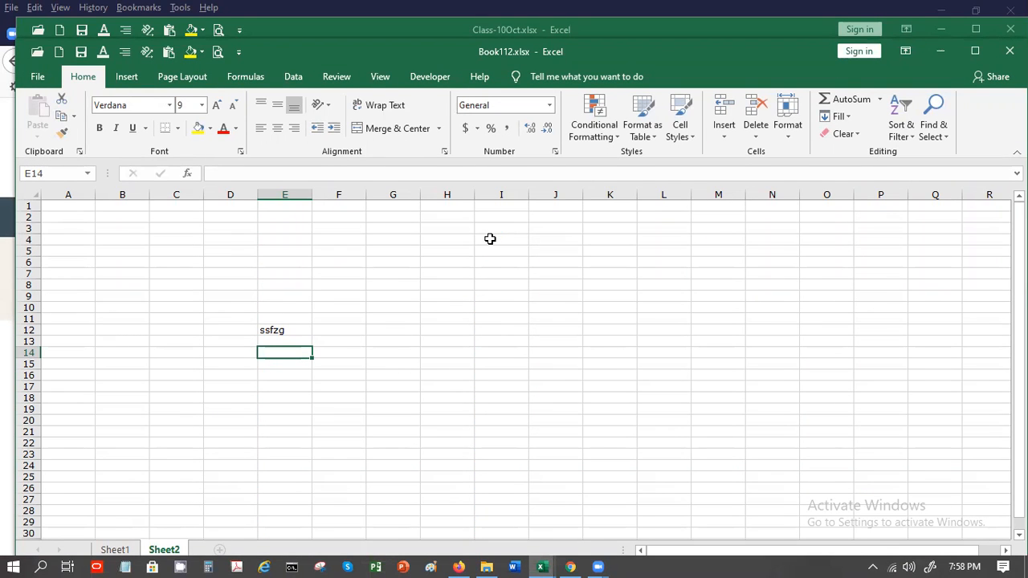
# Try unprotecting the workbook with a blank password, then enter 'vnc' in E14
pyautogui.click(331, 76)
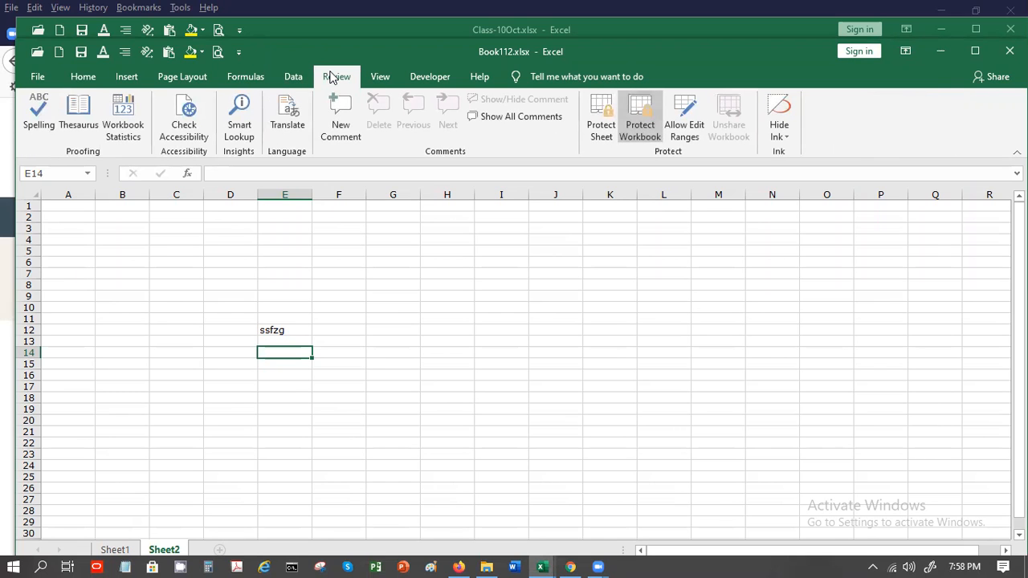
pyautogui.click(654, 118)
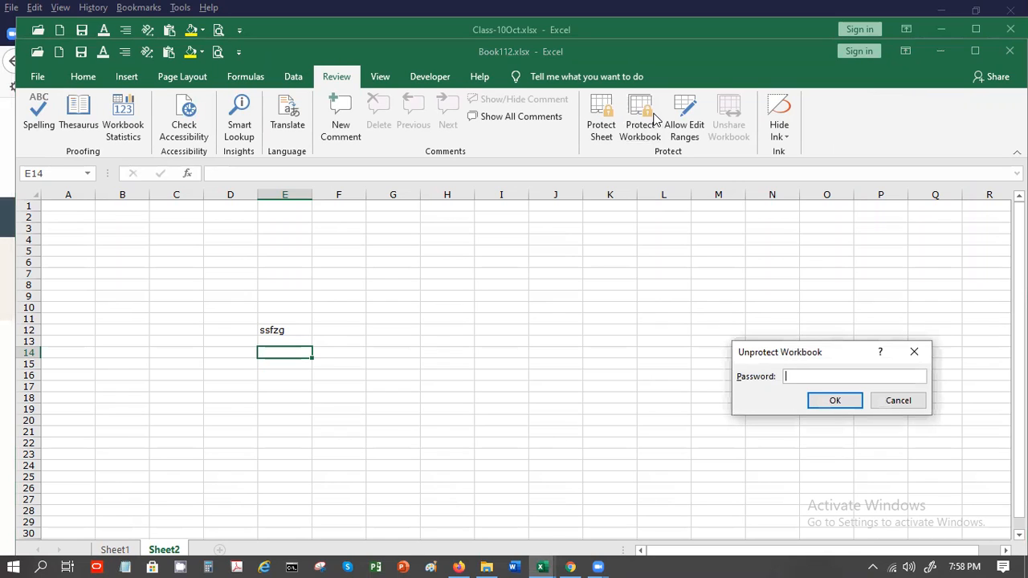
pyautogui.click(826, 401)
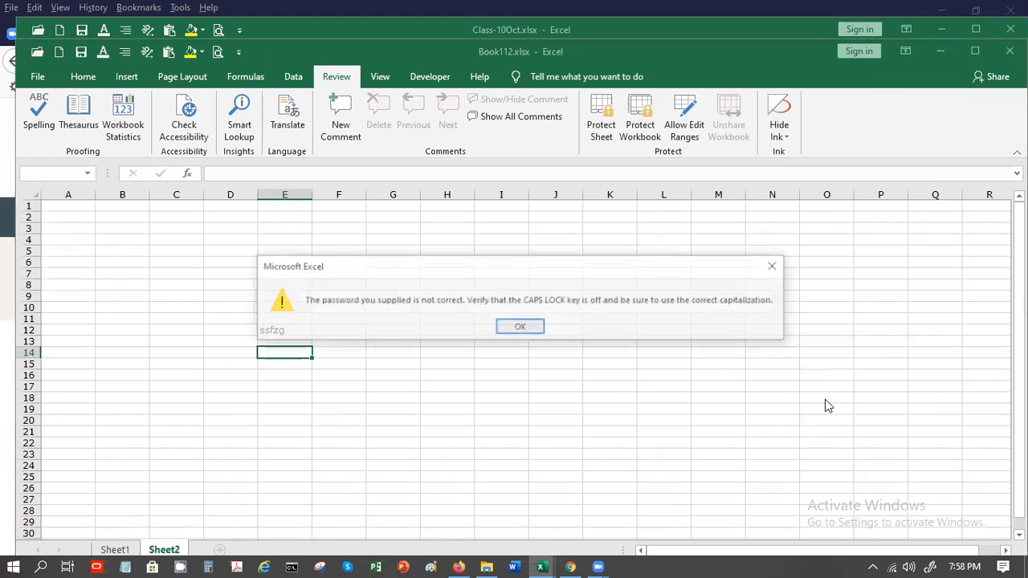
pyautogui.press('Return')
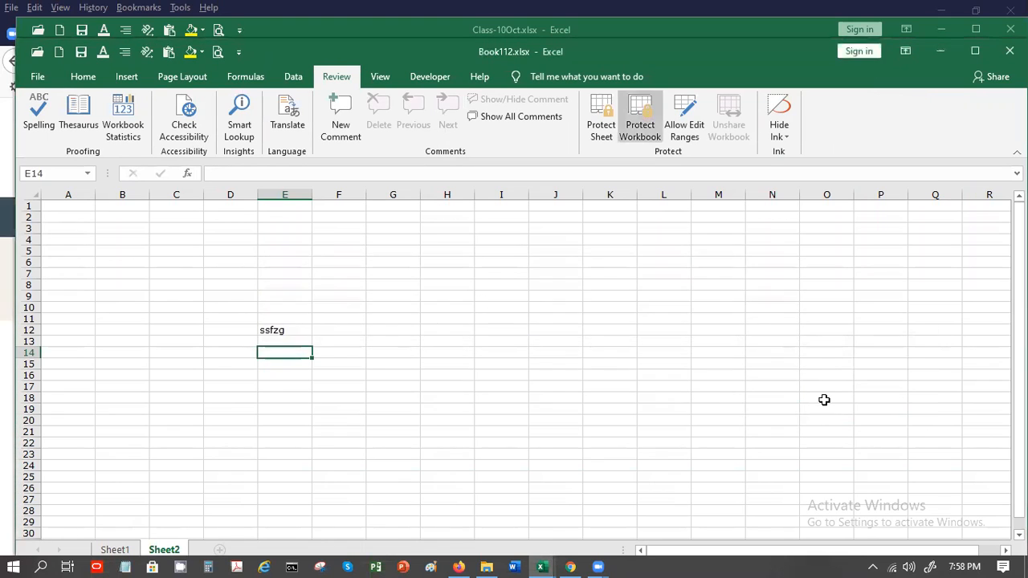
pyautogui.write('vnc')
pyautogui.press('Return')
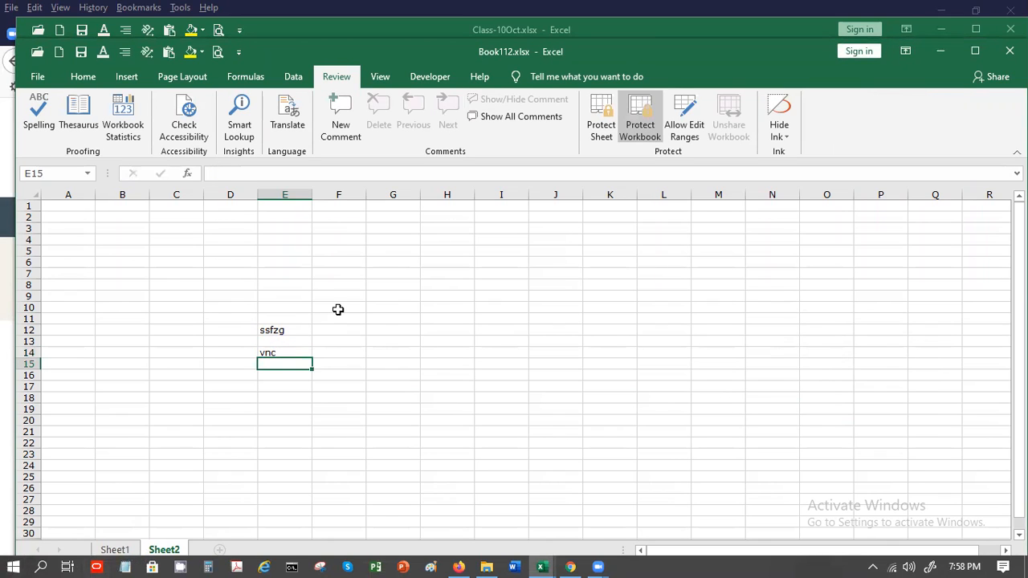
pyautogui.click(139, 250)
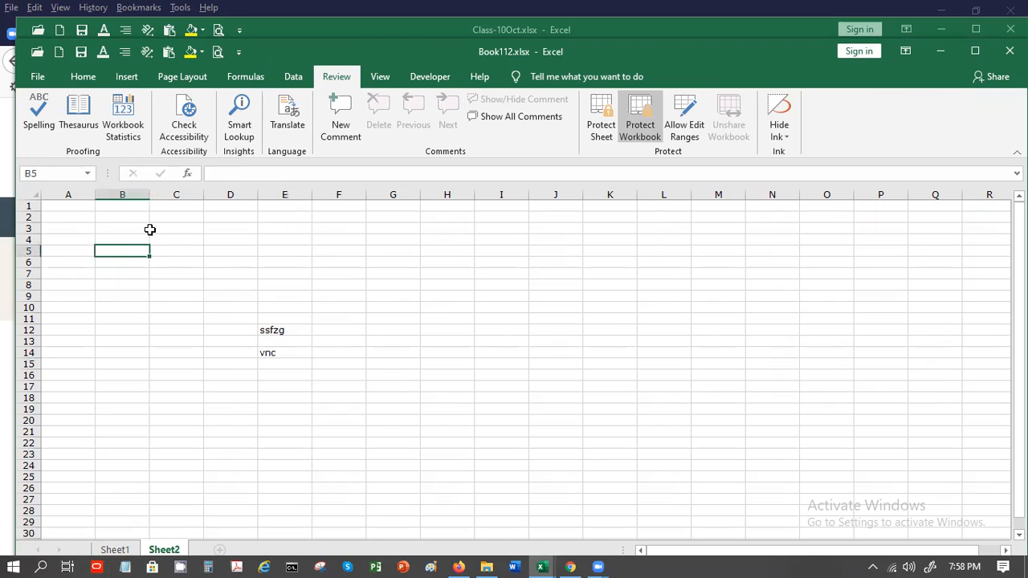
# Reach the General Options dialog via Save As > Browse > Tools
pyautogui.click(50, 82)
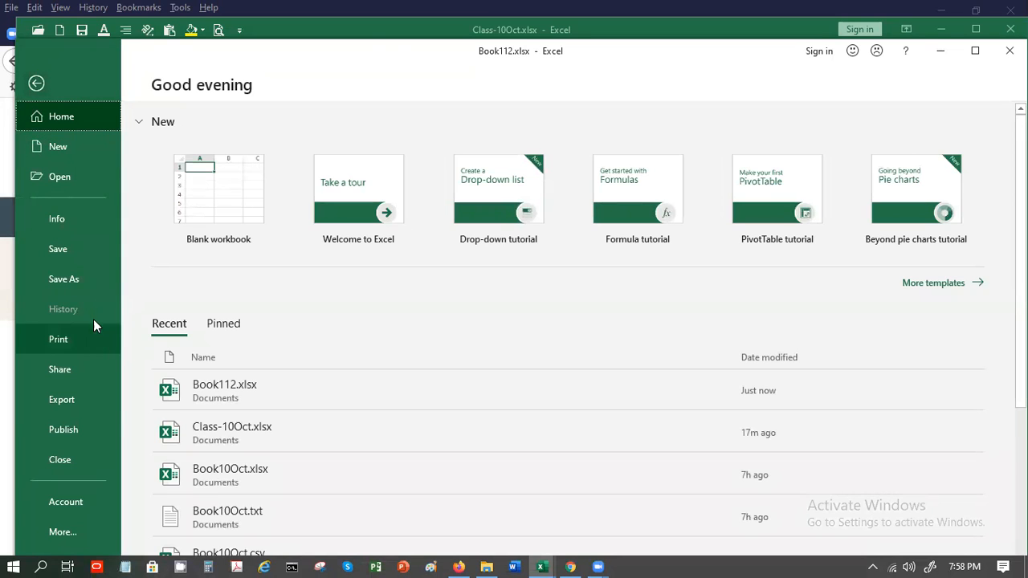
pyautogui.click(91, 281)
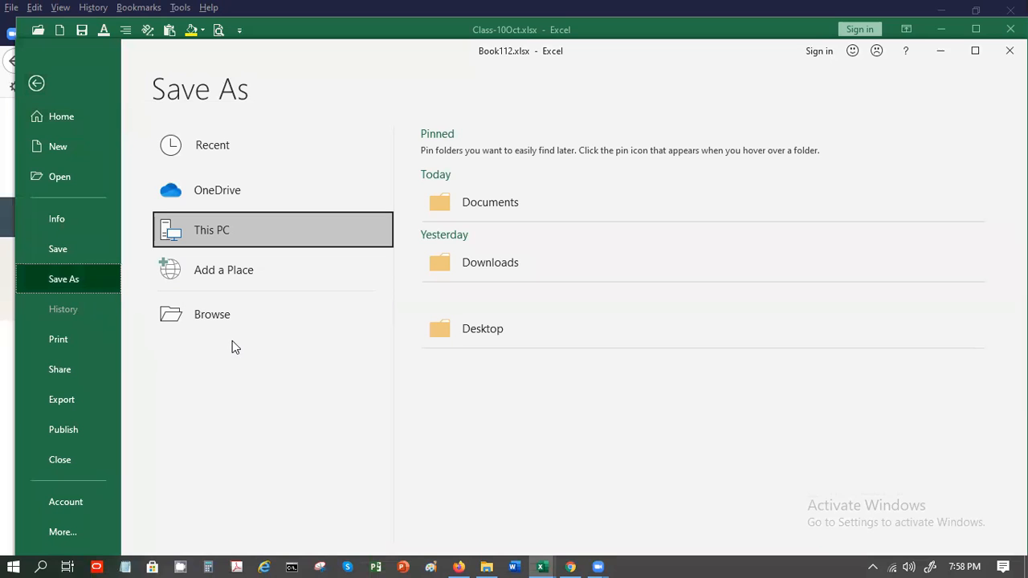
pyautogui.click(233, 318)
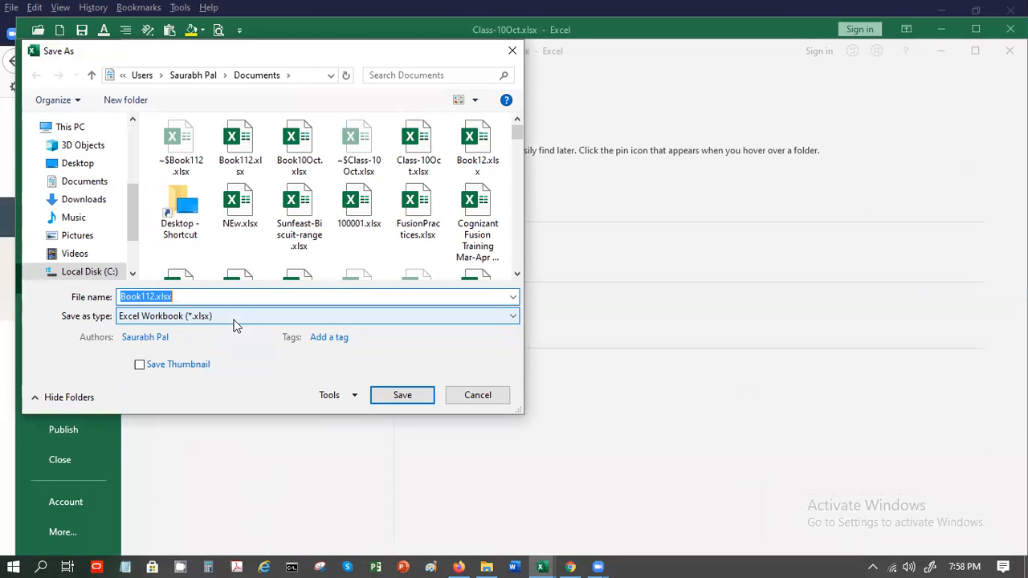
pyautogui.click(354, 395)
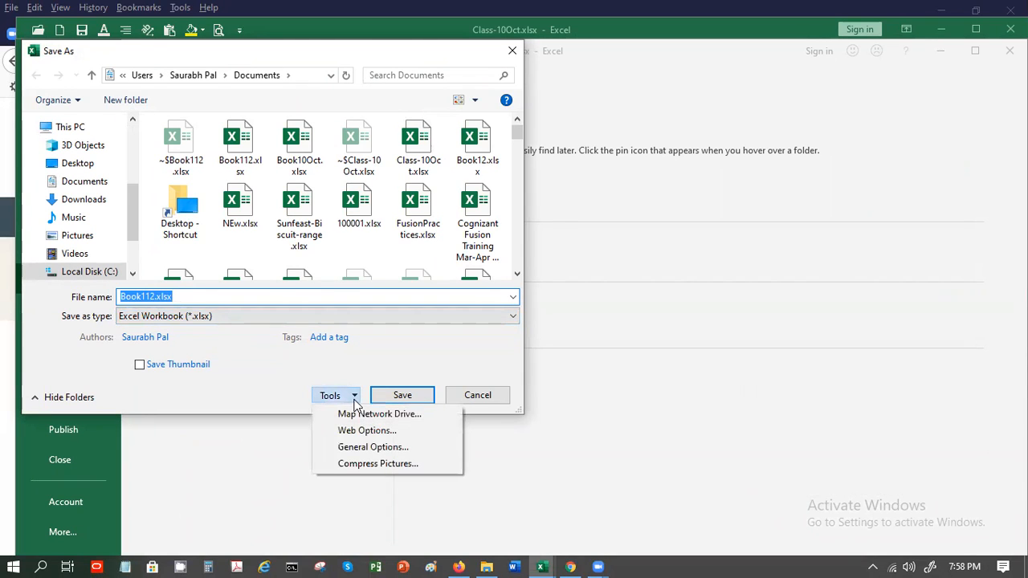
pyautogui.click(358, 446)
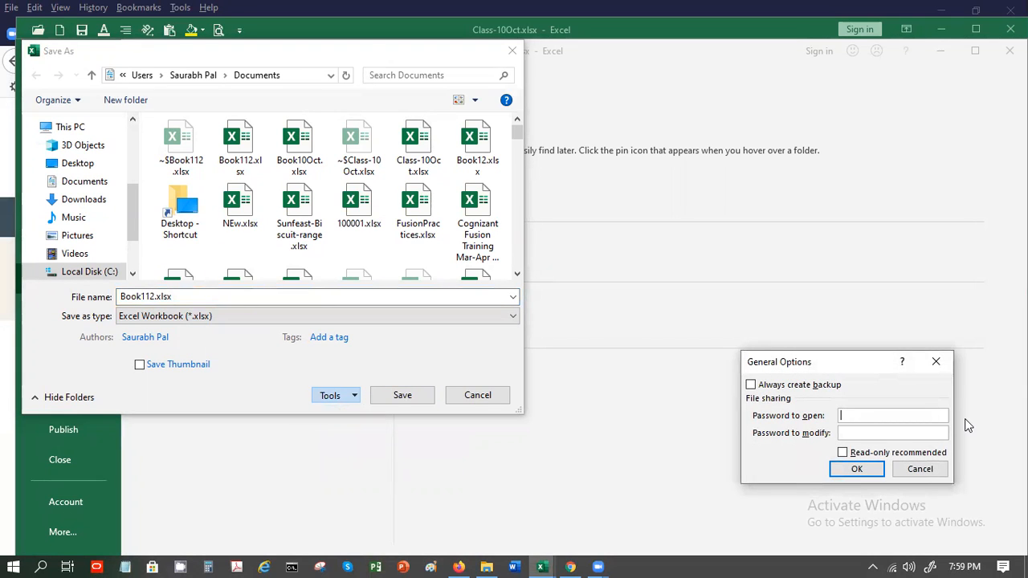
# Set and confirm open and modify passwords, then save over the existing Book112.xlsx
pyautogui.write('123412345')
pyautogui.press('Return')
pyautogui.write('12')
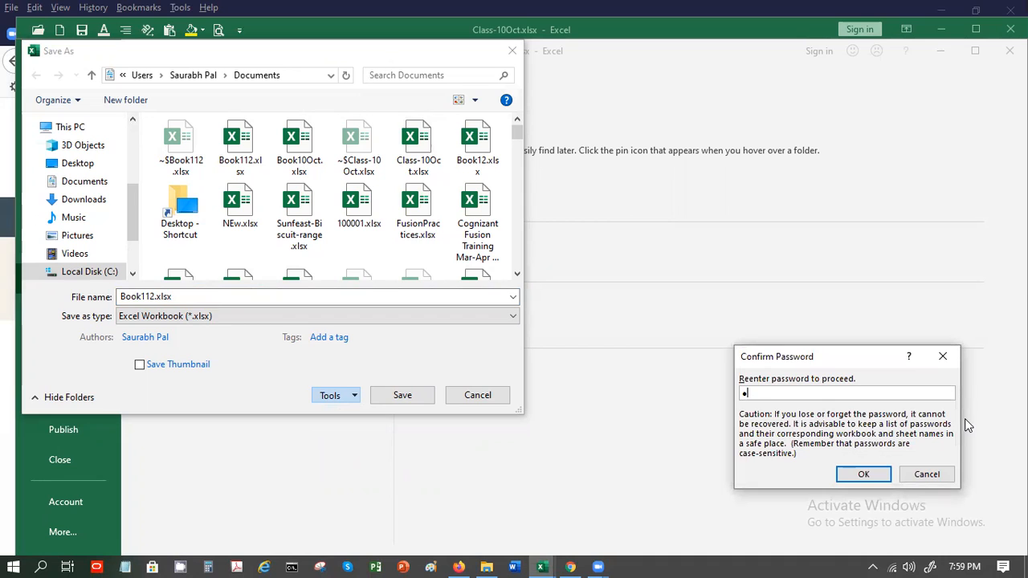
pyautogui.write('34')
pyautogui.press('Return')
pyautogui.write('1234')
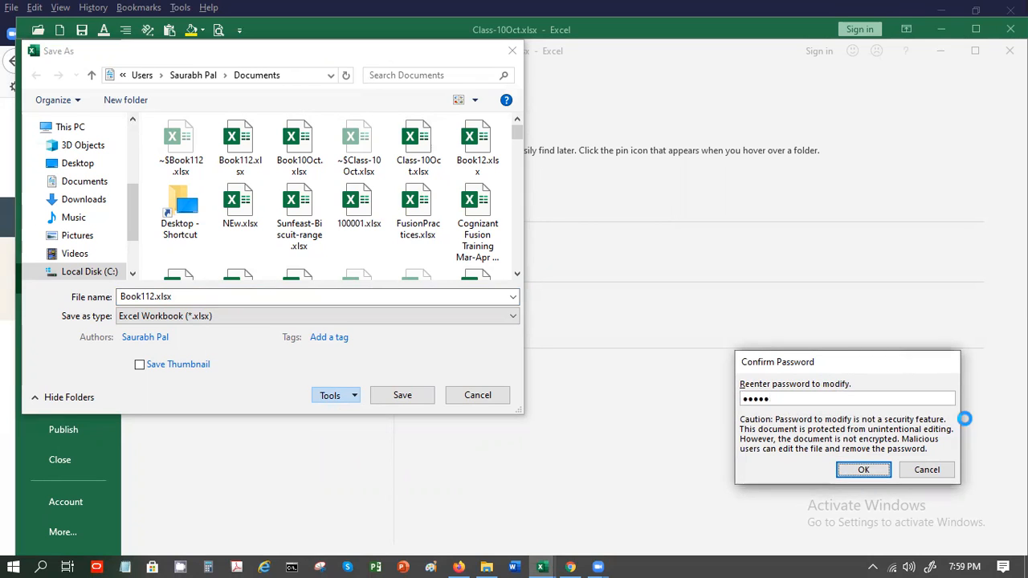
pyautogui.press('Return')
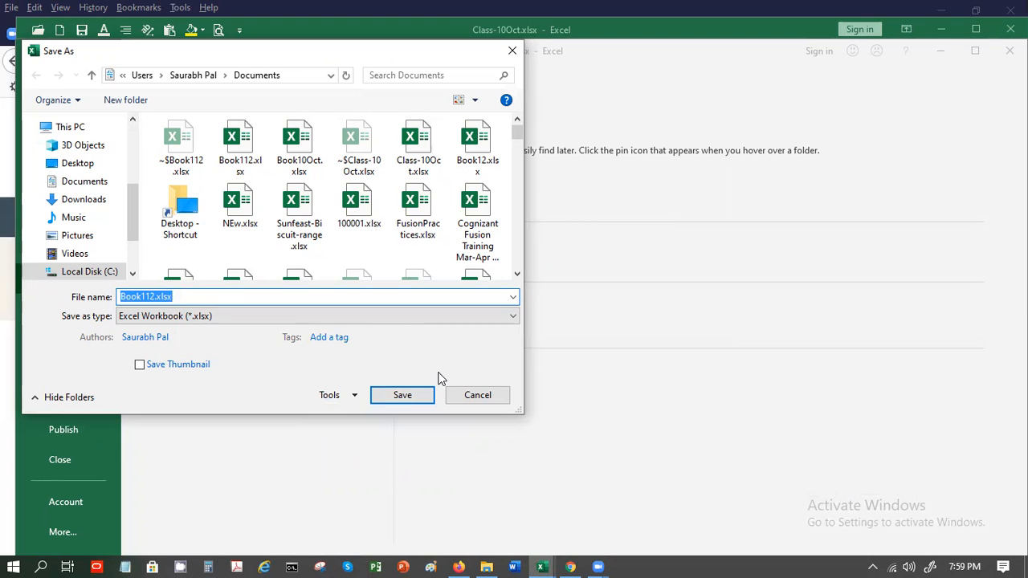
pyautogui.click(419, 393)
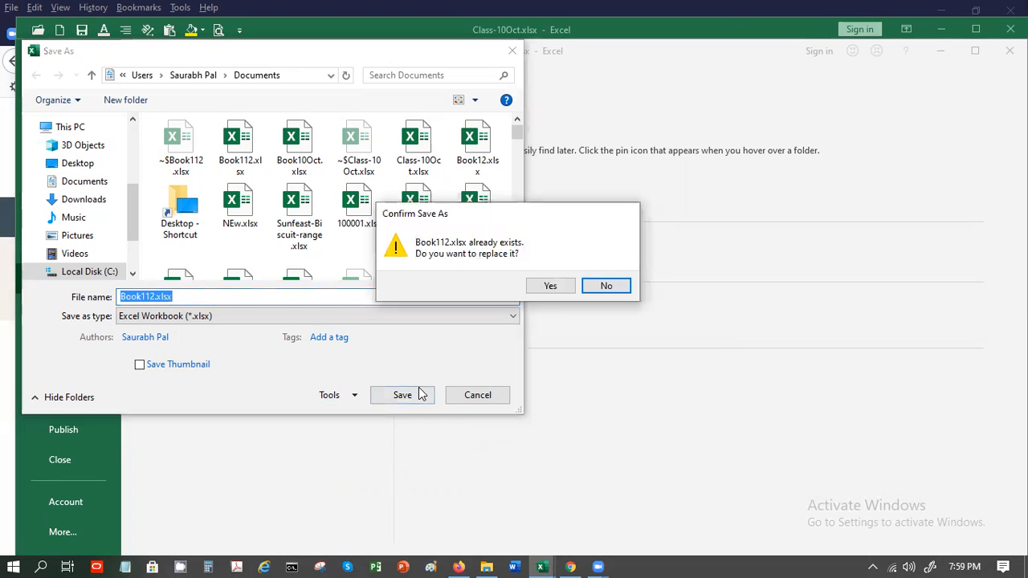
pyautogui.click(549, 285)
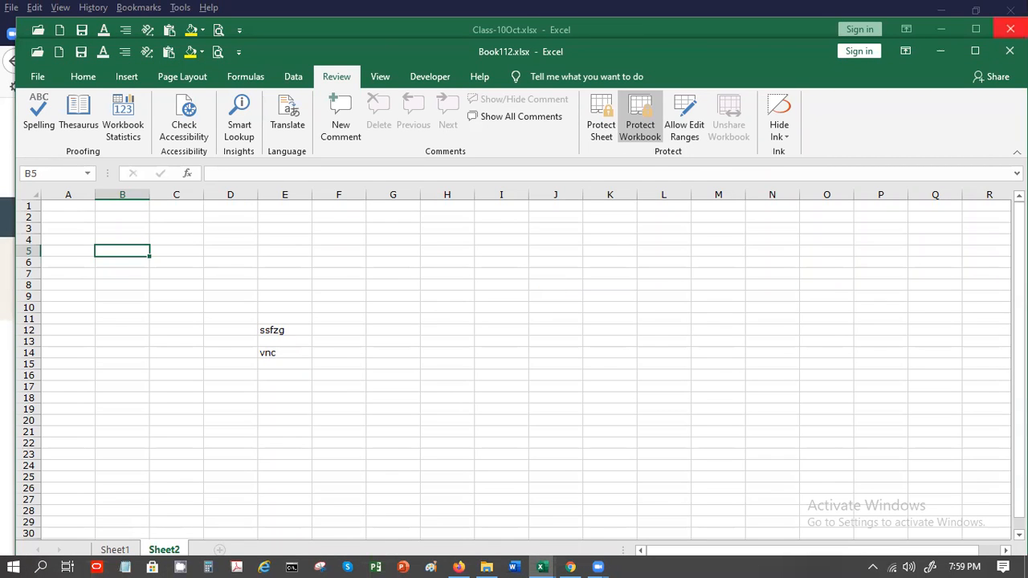
# Close the Book112 workbook and maximize the Class-10Oct window
pyautogui.click(1010, 8)
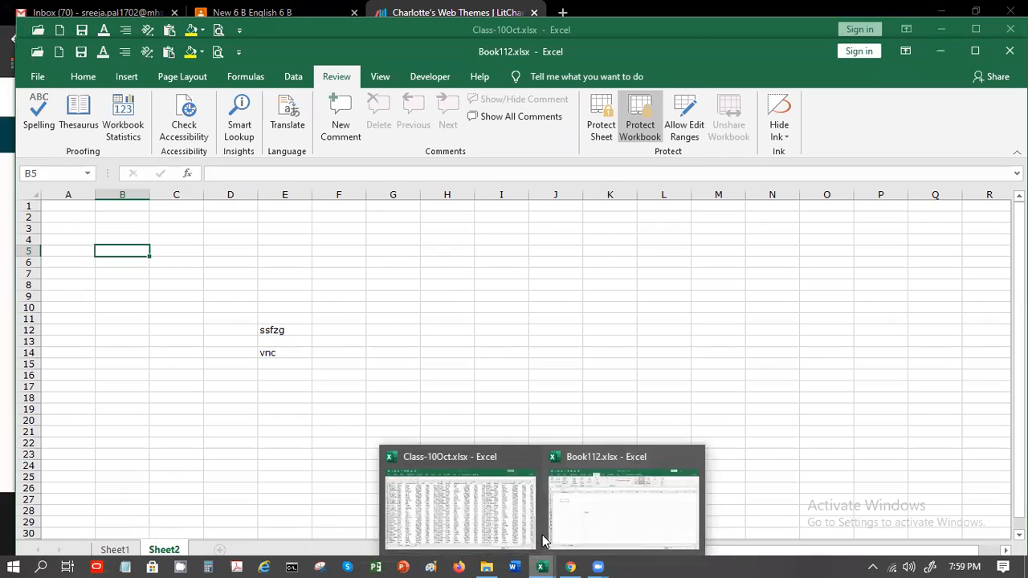
pyautogui.click(504, 329)
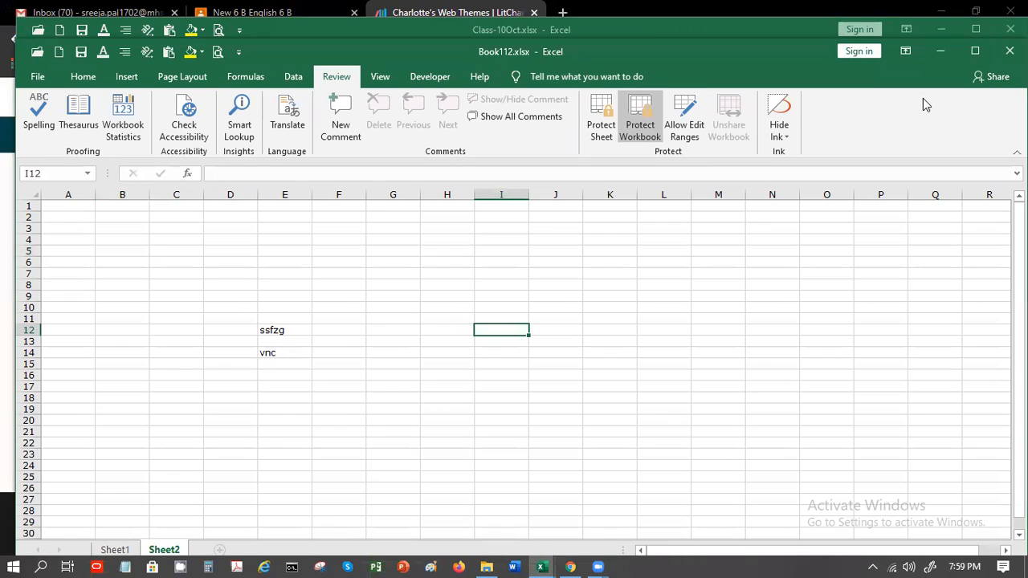
pyautogui.click(1010, 50)
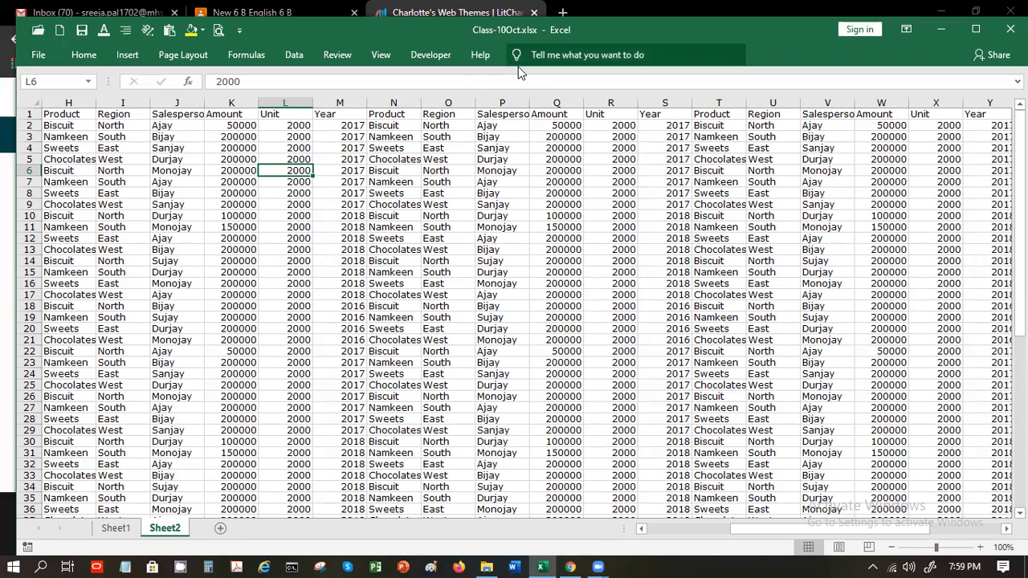
pyautogui.click(974, 32)
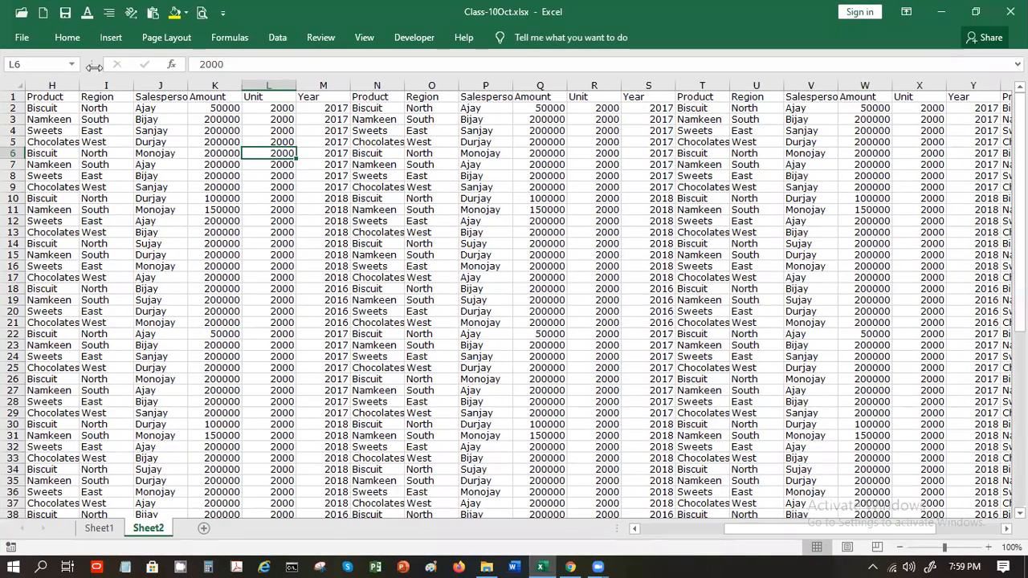
# Try reopening Book112.xlsx from recent files; the entered password is rejected
pyautogui.click(39, 41)
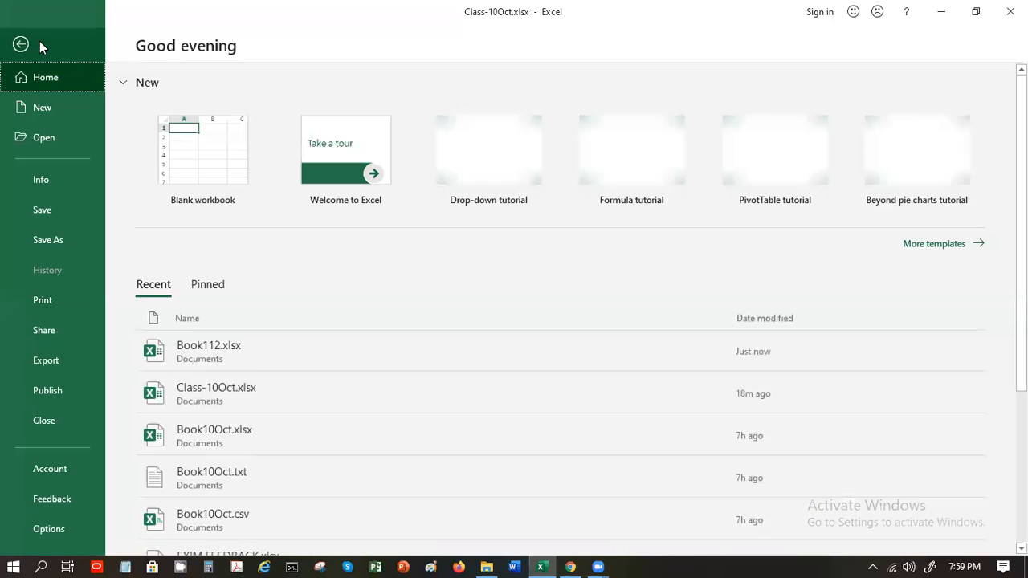
pyautogui.click(67, 138)
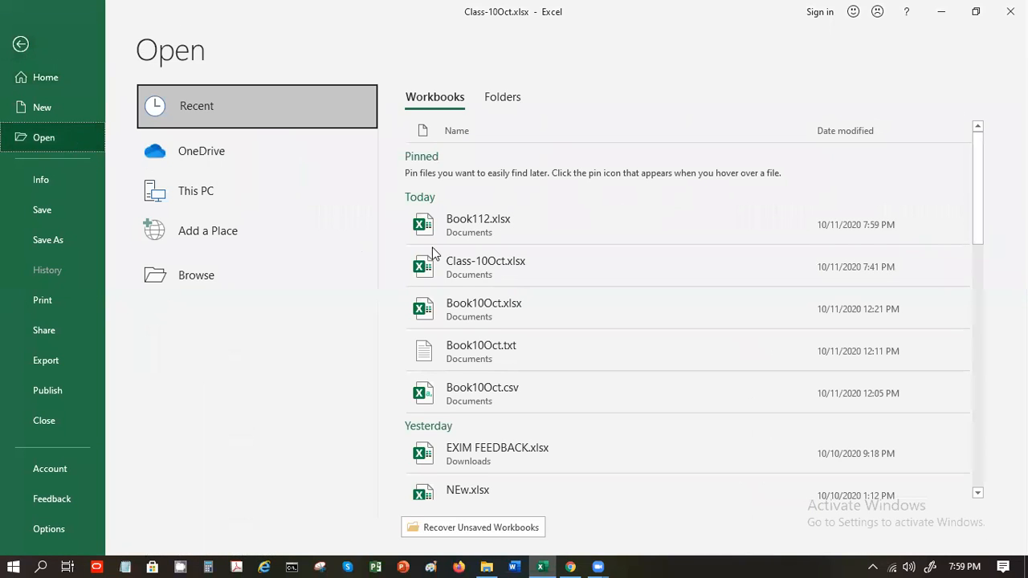
pyautogui.click(533, 243)
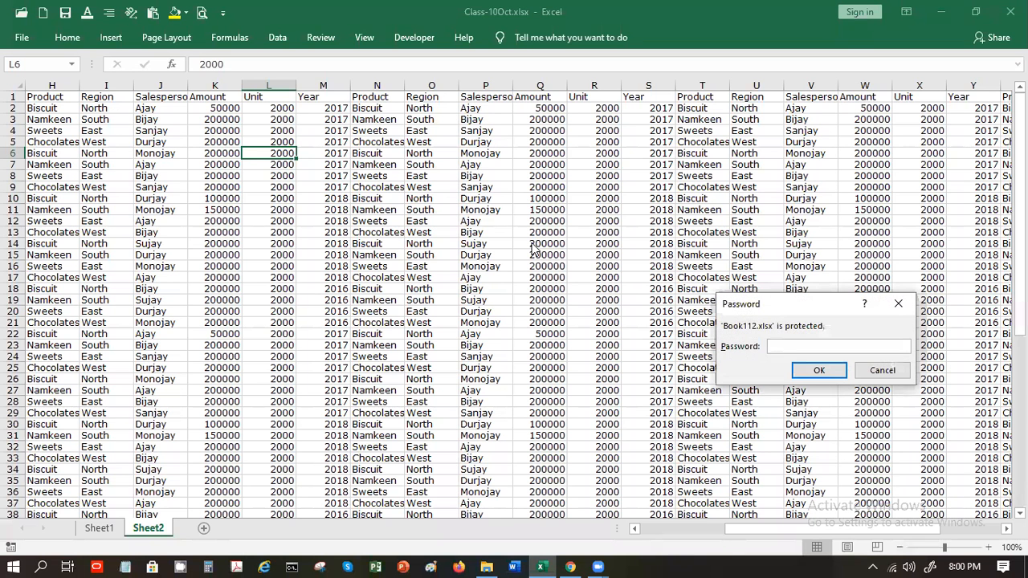
pyautogui.write('1234')
pyautogui.press('Return')
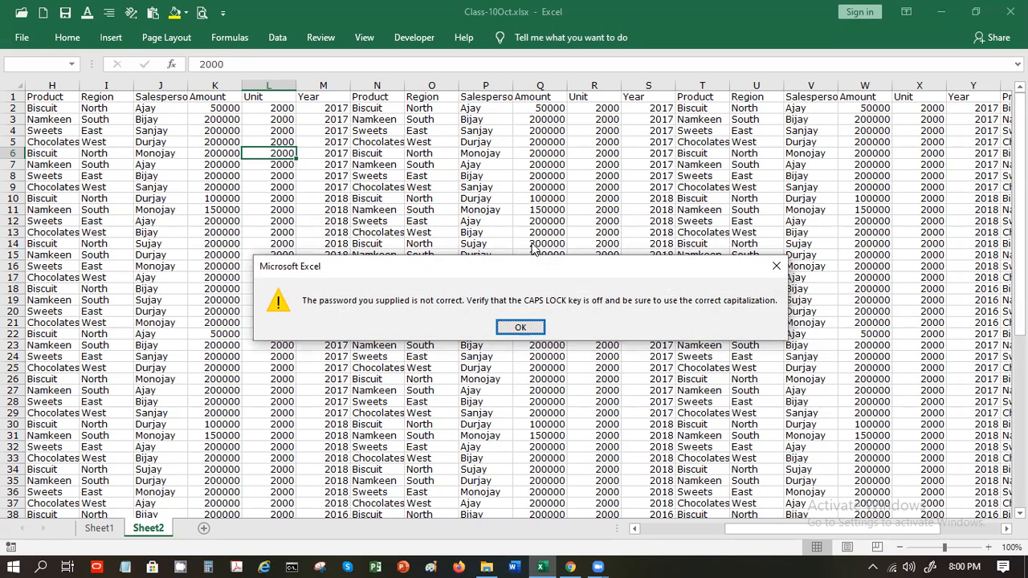
pyautogui.press('Return')
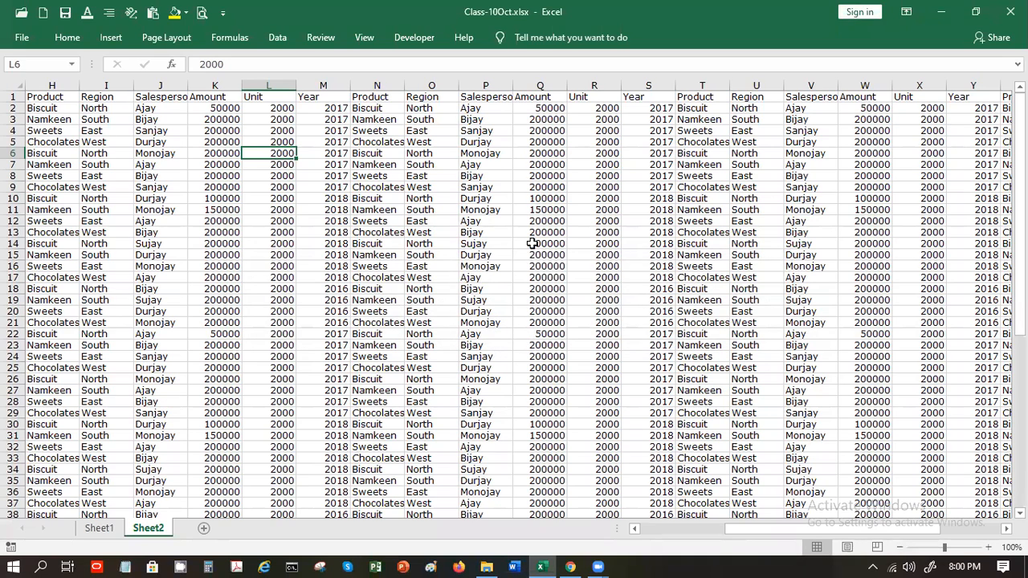
# Open Book112.xlsx as Read Only after entering its open password
pyautogui.click(26, 40)
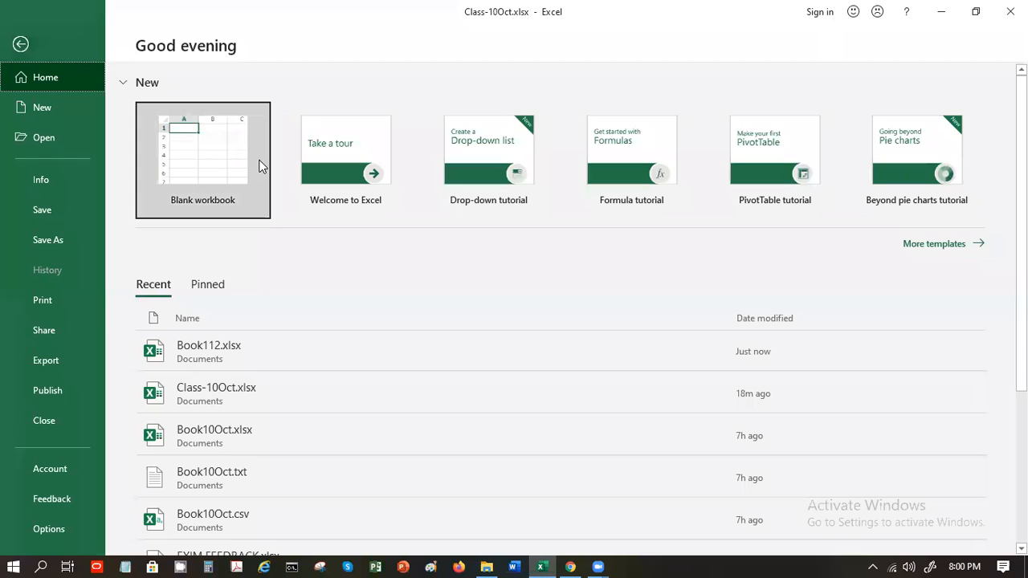
pyautogui.click(287, 351)
pyautogui.write('1234')
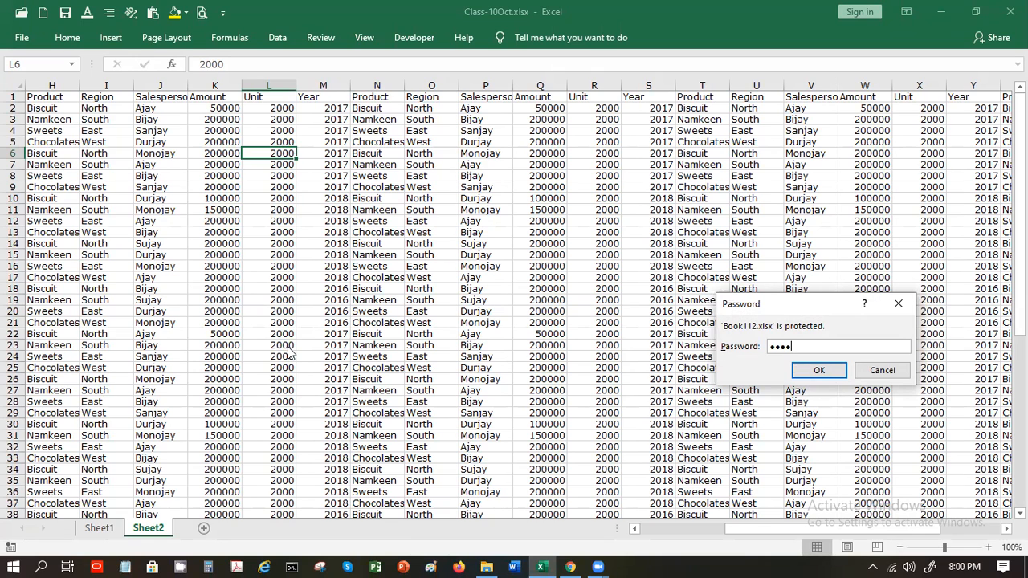
pyautogui.press('Return')
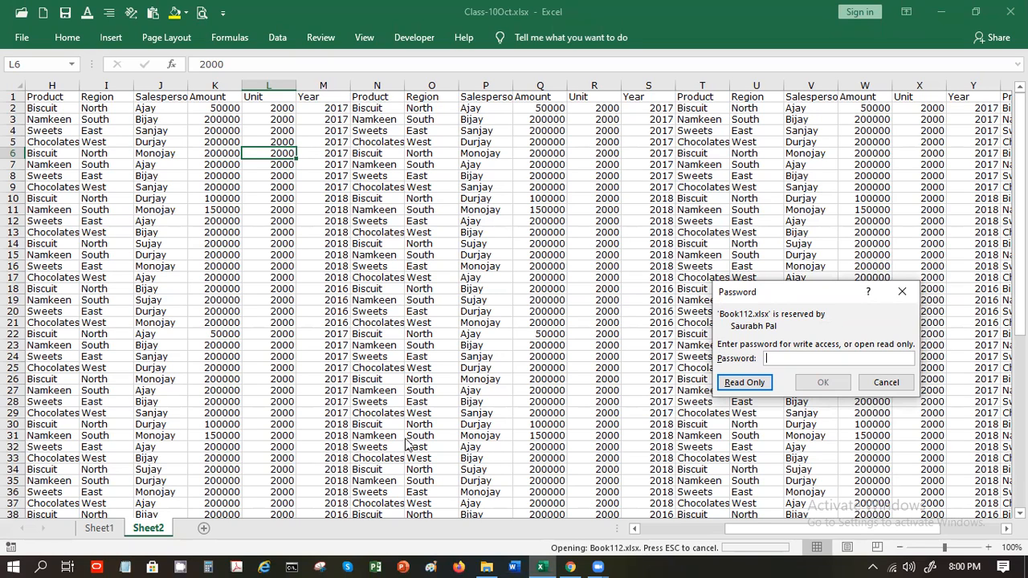
pyautogui.click(746, 382)
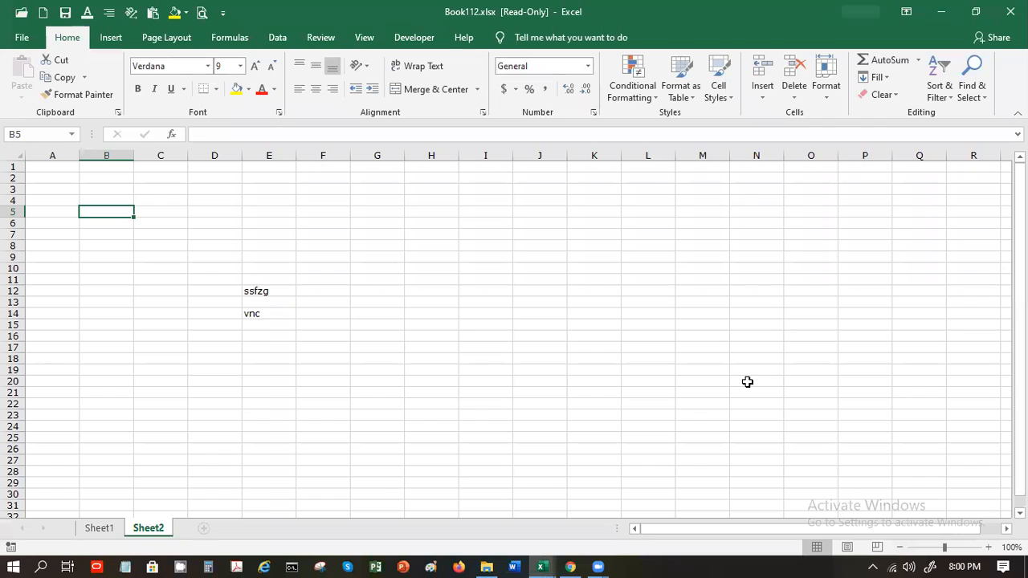
# Enter 'ghg' in B5 and 'gj' in B6 on Sheet2
pyautogui.write('ghg')
pyautogui.press('Return')
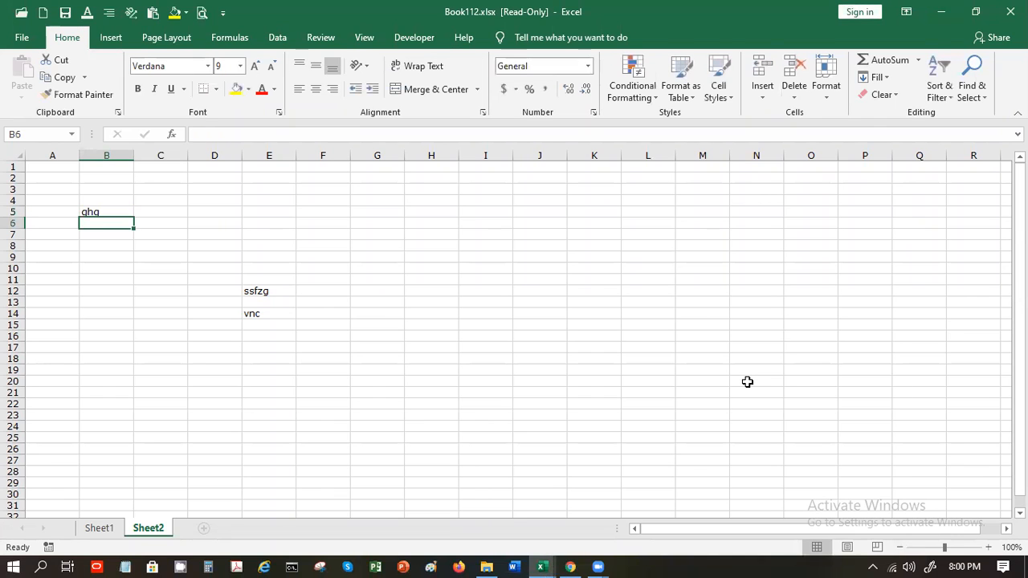
pyautogui.write('gj')
pyautogui.press('Return')
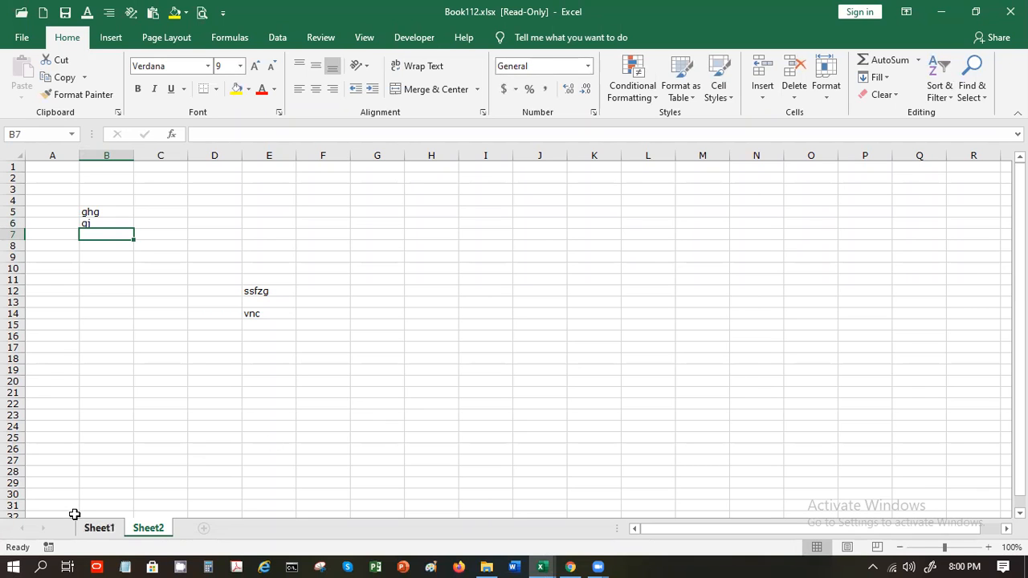
# Verify Sheet1's cell D25 refuses edits, then return to Sheet2
pyautogui.click(97, 527)
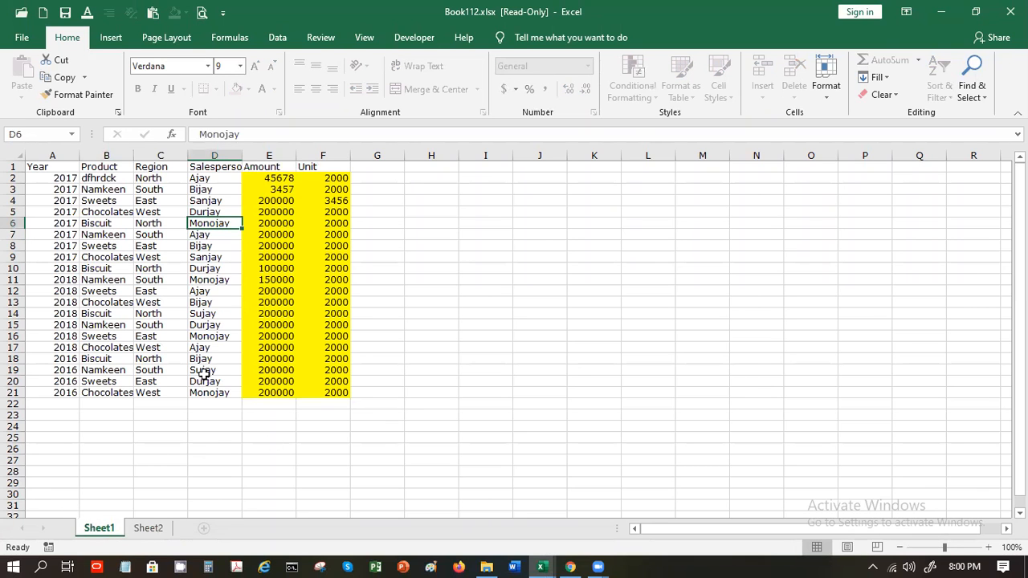
pyautogui.doubleClick(206, 437)
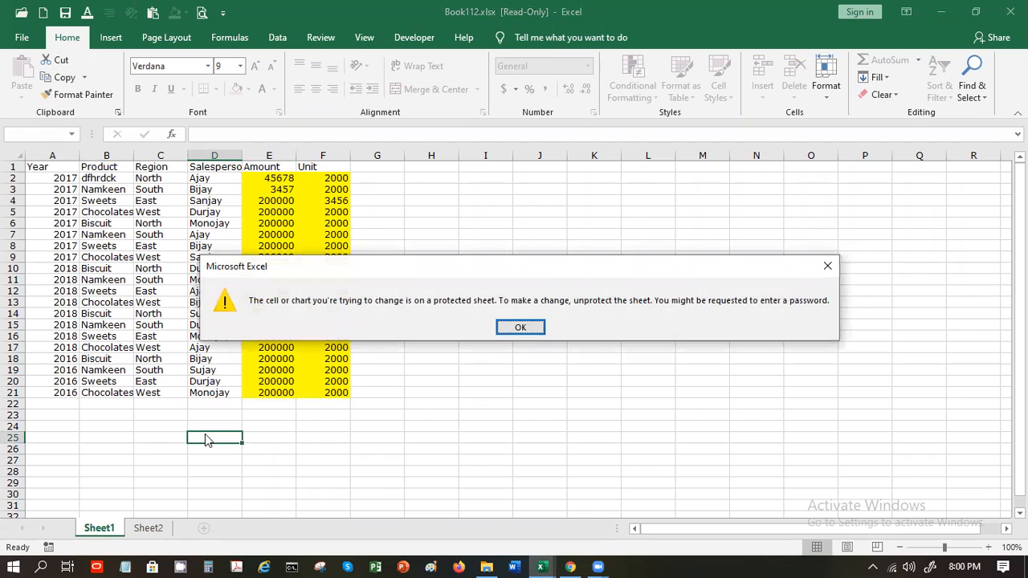
pyautogui.press('Return')
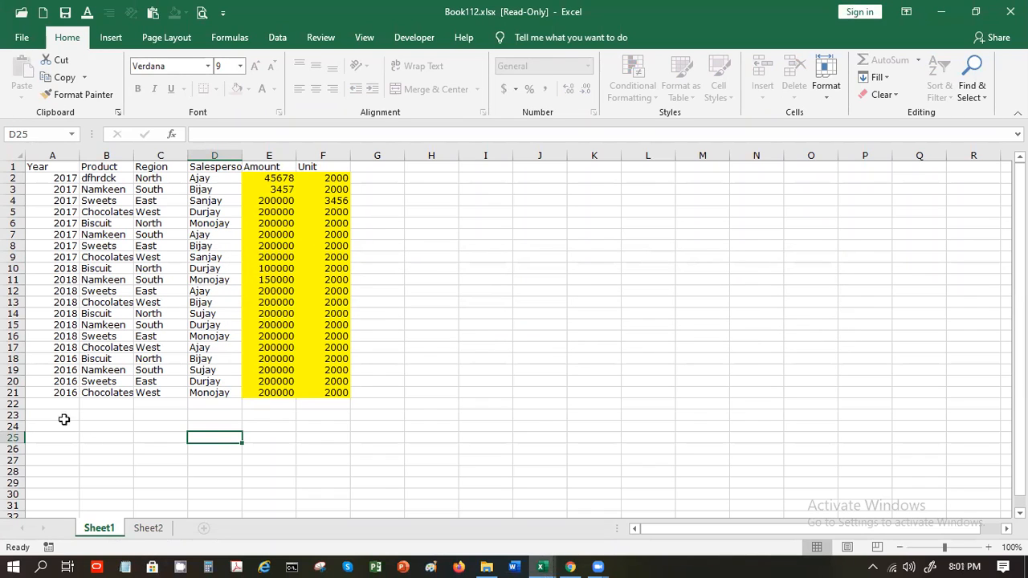
pyautogui.click(149, 528)
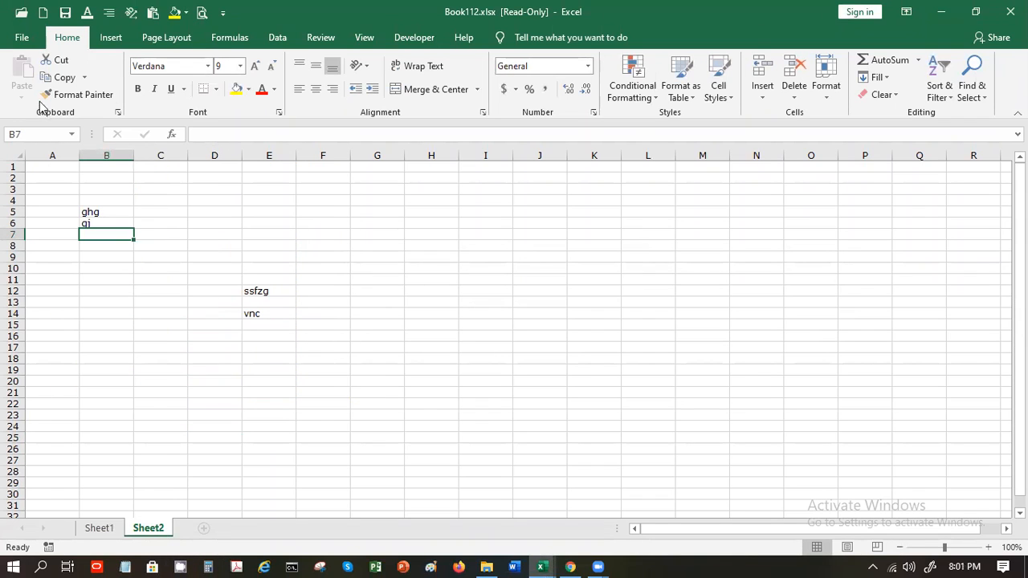
# Acknowledge the read-only warning and save a copy as Copy of Book112.xlsx in Documents
pyautogui.click(65, 13)
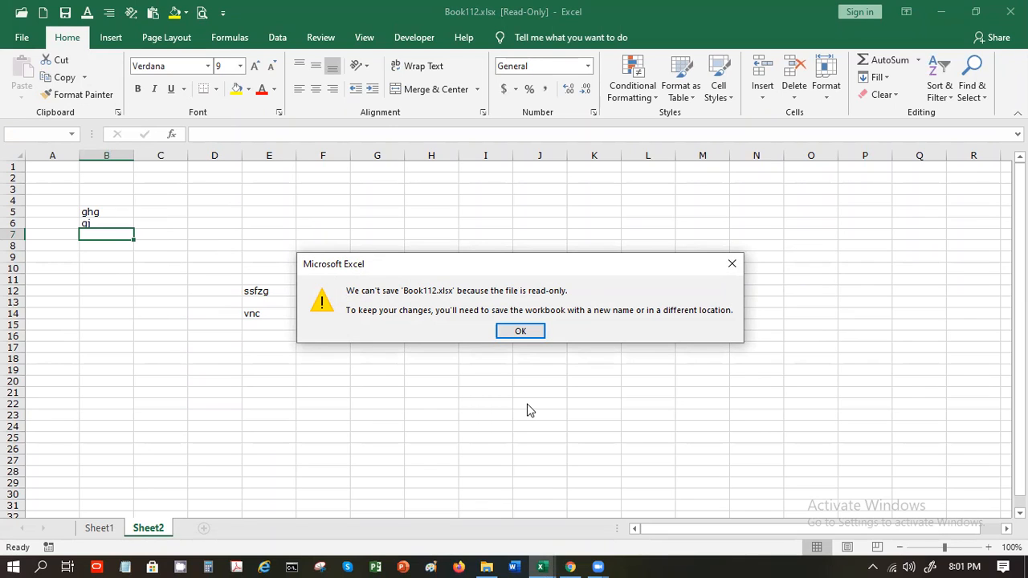
pyautogui.click(523, 333)
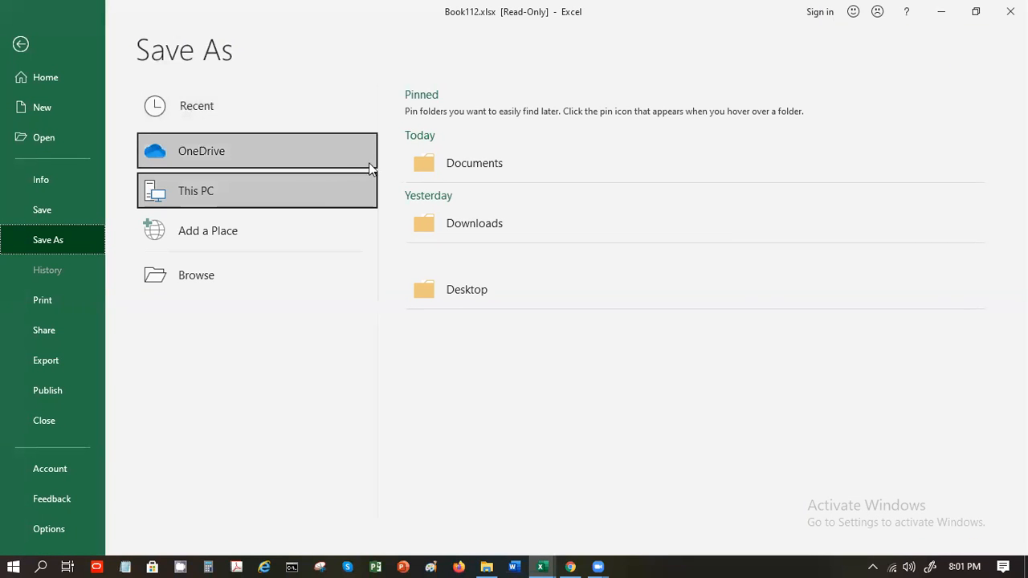
pyautogui.click(482, 171)
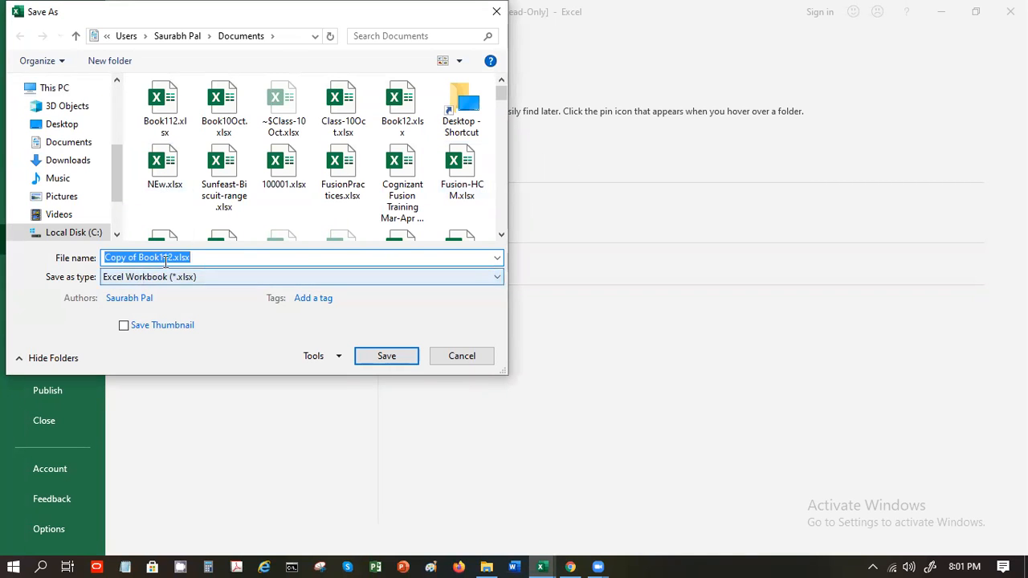
pyautogui.click(361, 360)
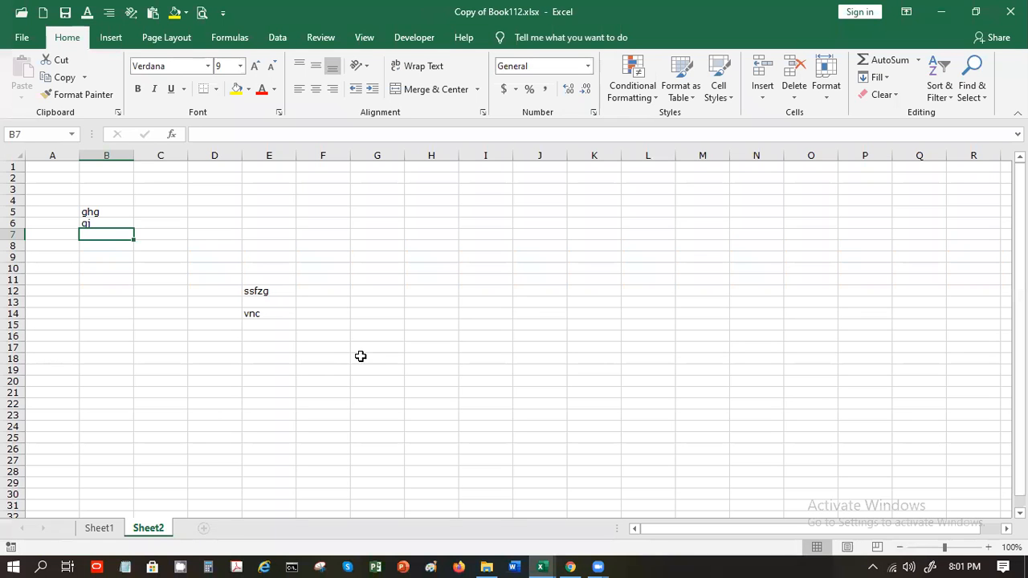
# Enter bnb, cn and zfb into cells G18, G19 and G20 of Sheet2
pyautogui.click(361, 356)
pyautogui.write('bnb')
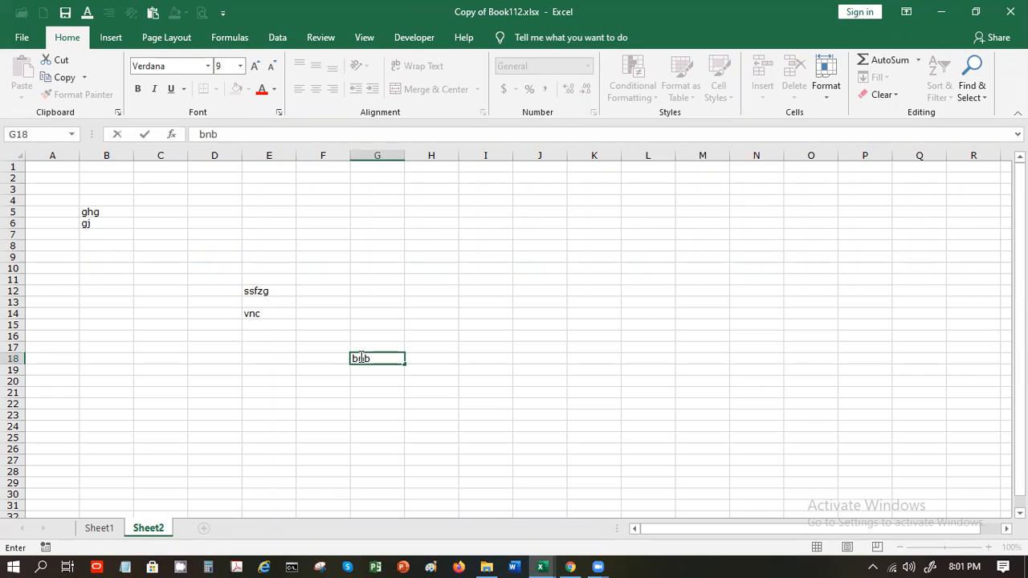
pyautogui.press('Return')
pyautogui.write('cn')
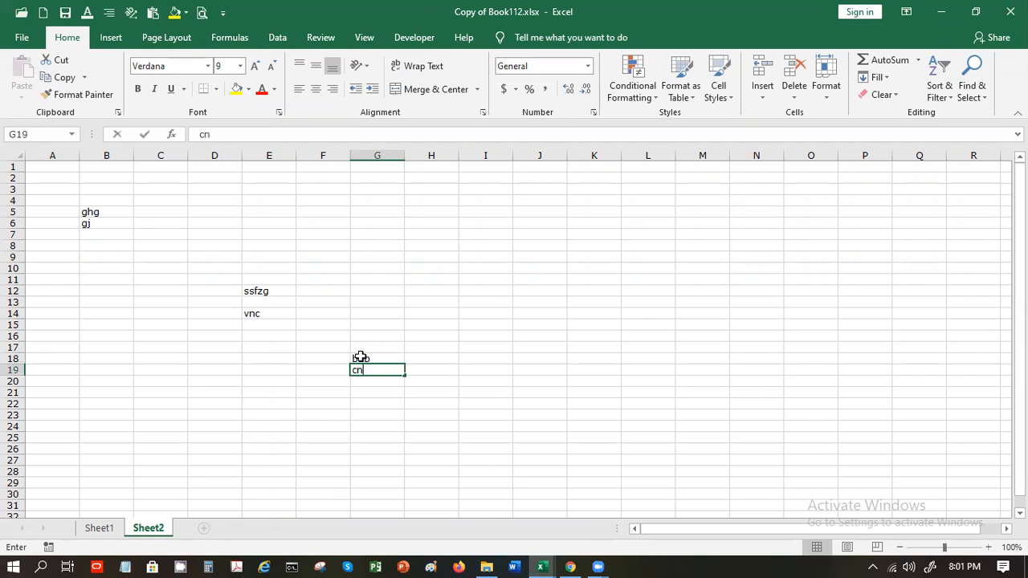
pyautogui.press('Return')
pyautogui.write('zfb')
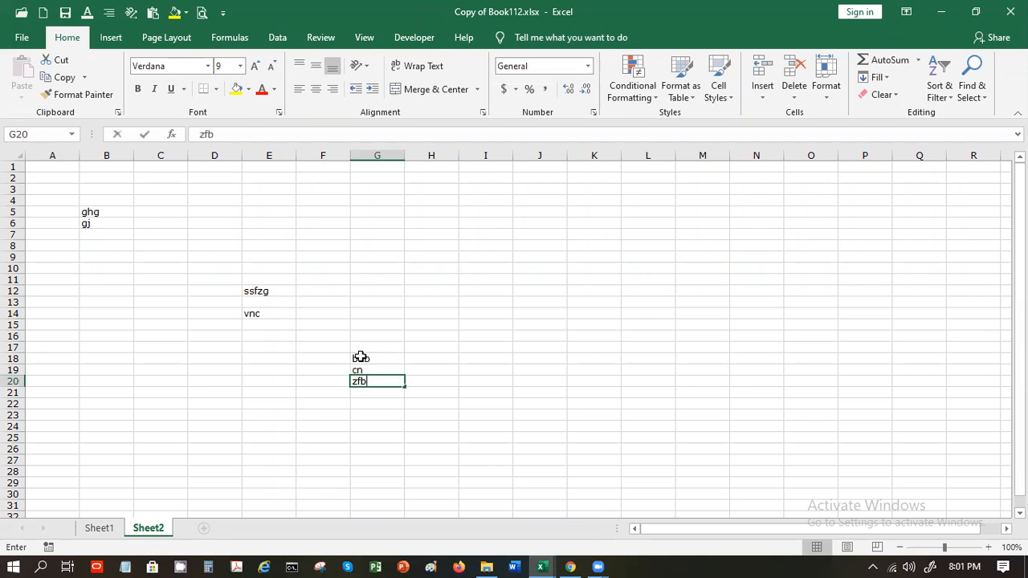
pyautogui.press('Return')
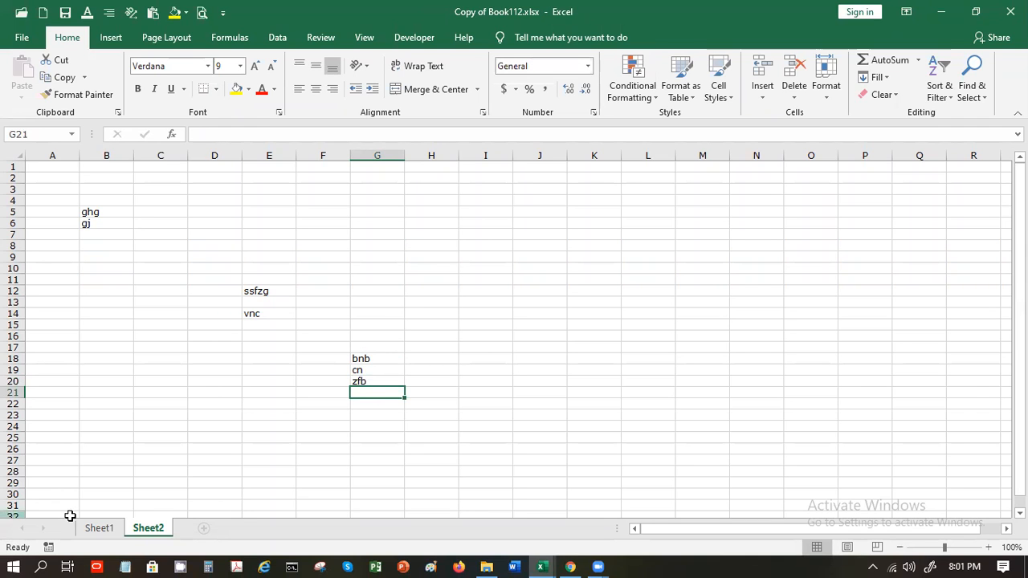
# Confirm Sheet1 is protected by attempting an edit, dismiss the warning, and return to Sheet2
pyautogui.click(107, 531)
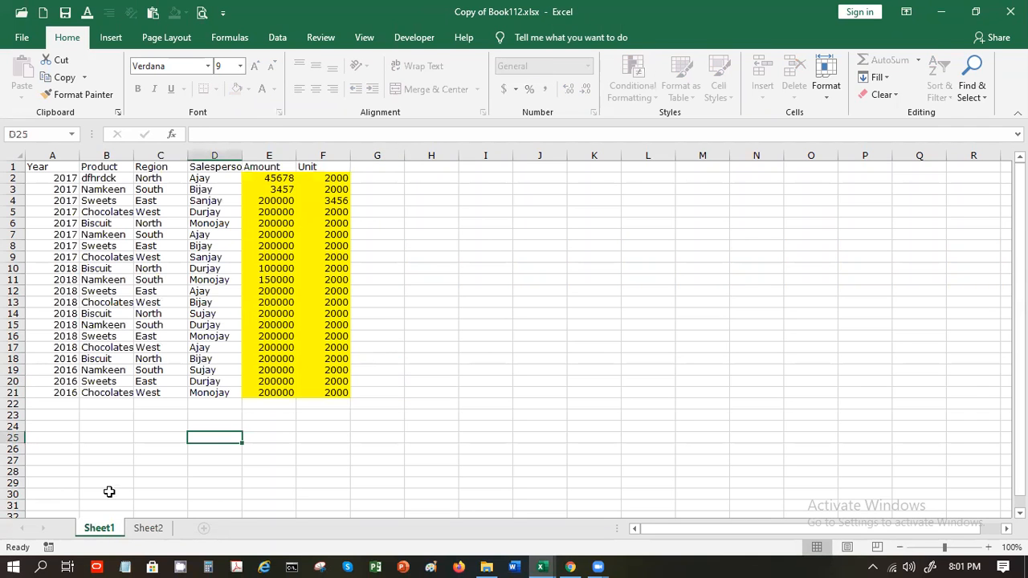
pyautogui.press('g')
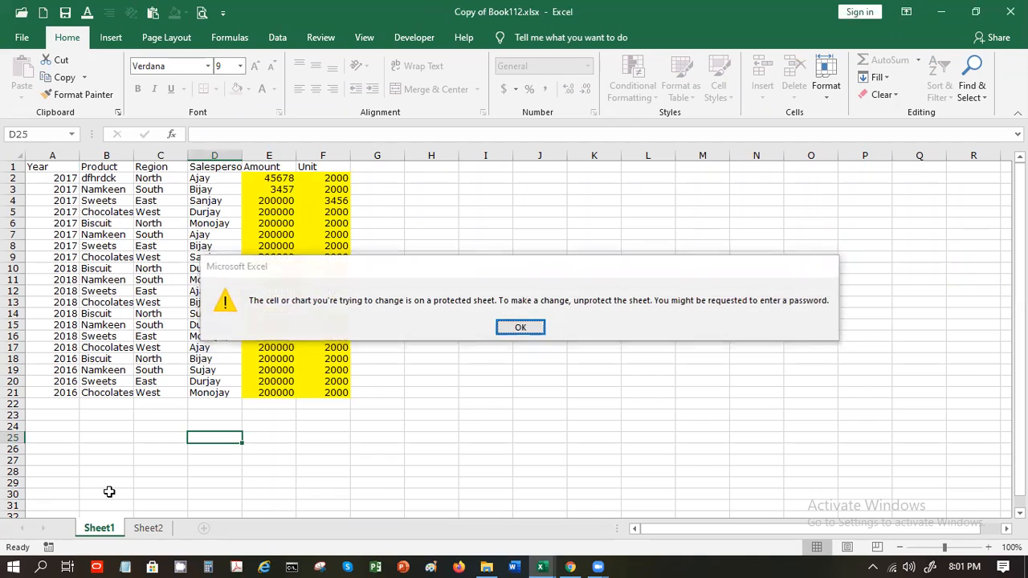
pyautogui.press('Return')
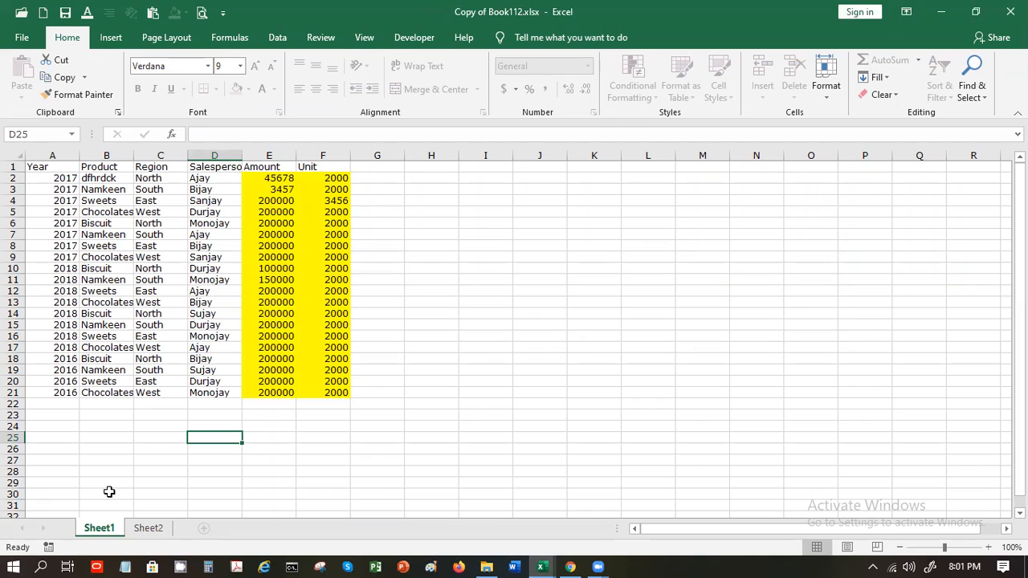
pyautogui.click(148, 529)
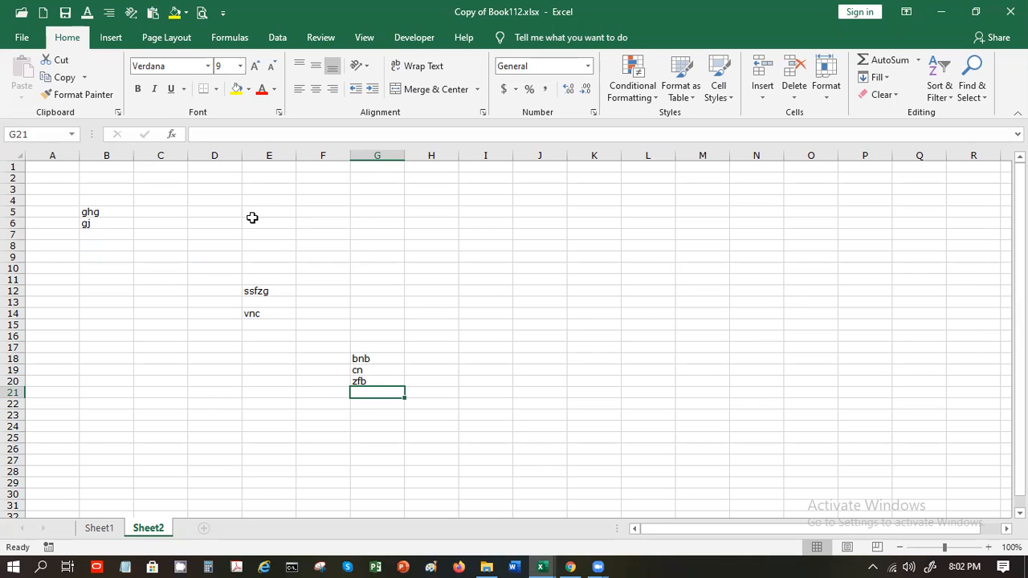
# Replace E12's entry with gfg, then bring up the Review commands
pyautogui.click(270, 292)
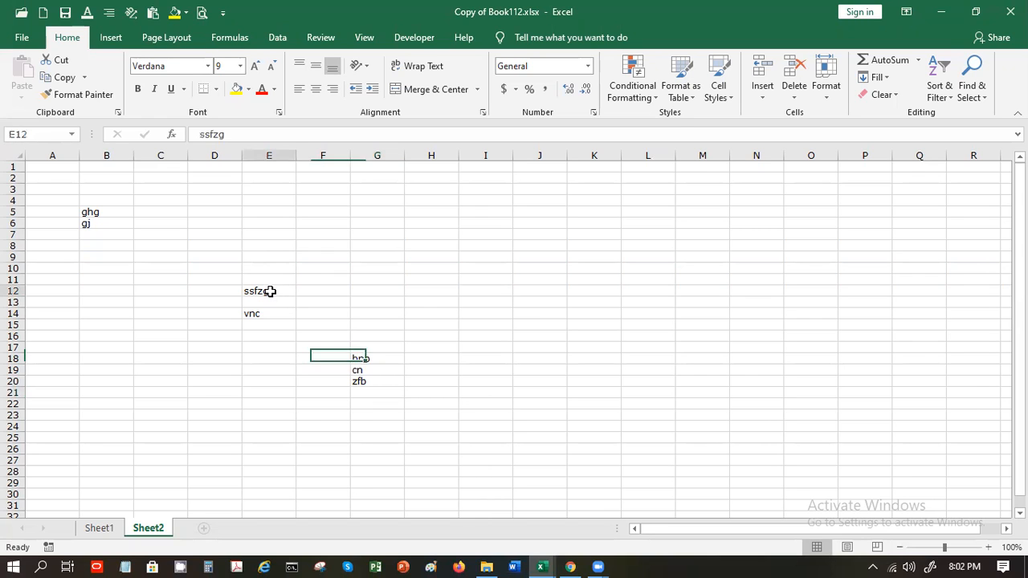
pyautogui.write('gfg')
pyautogui.press('Return')
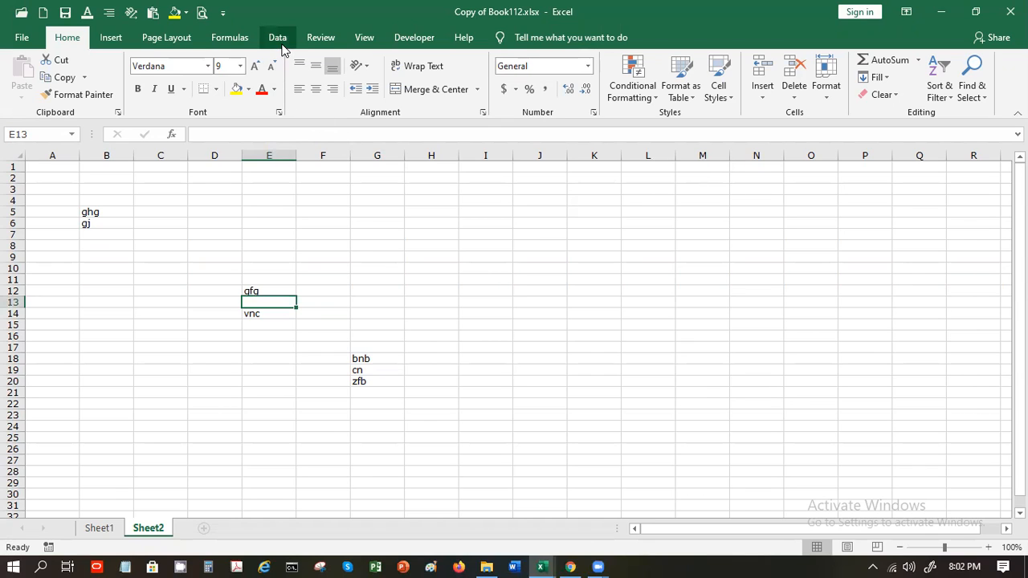
pyautogui.click(320, 38)
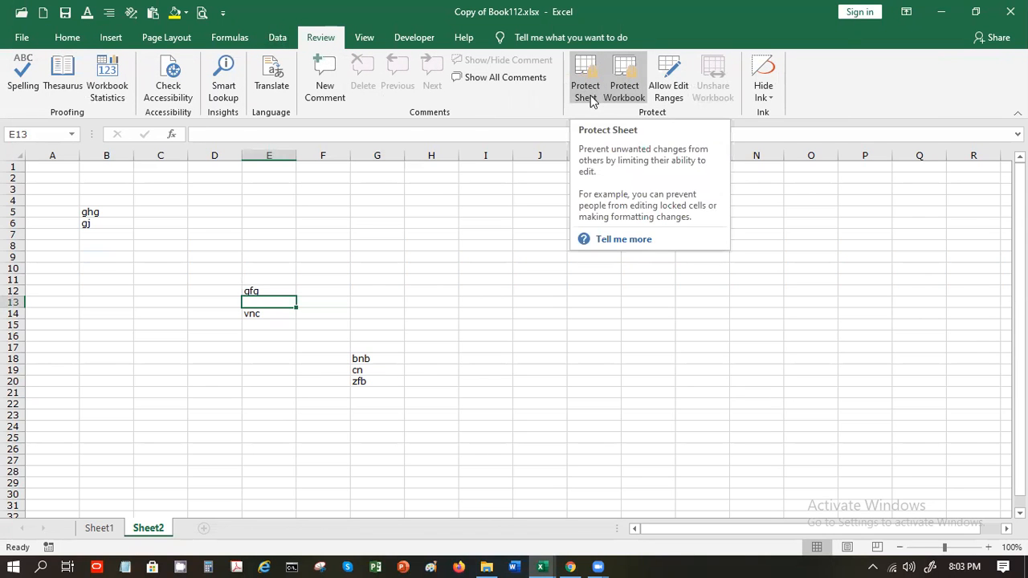
# Add a comment reading 'Check the value' to cell B5
pyautogui.click(125, 207)
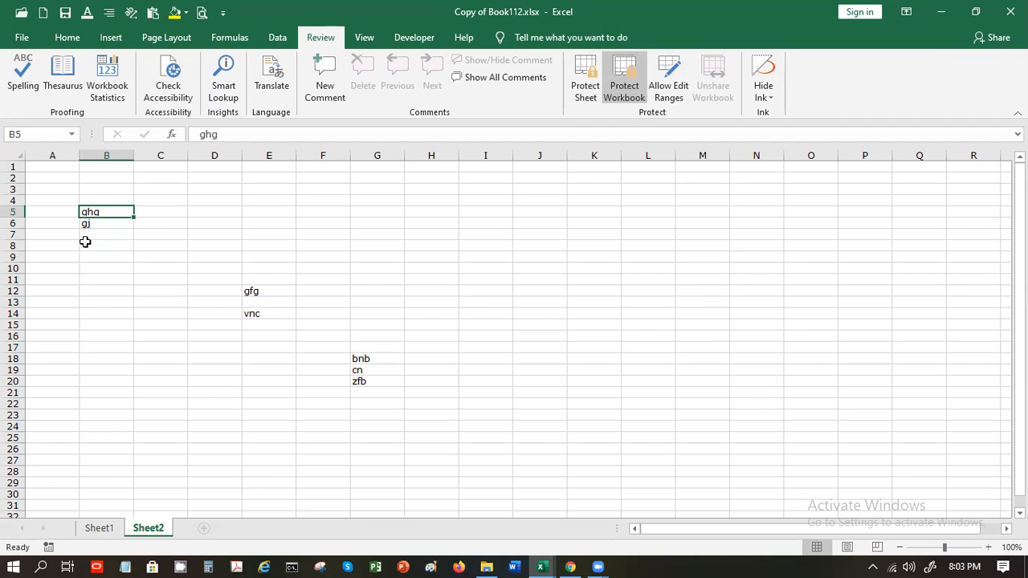
pyautogui.click(311, 83)
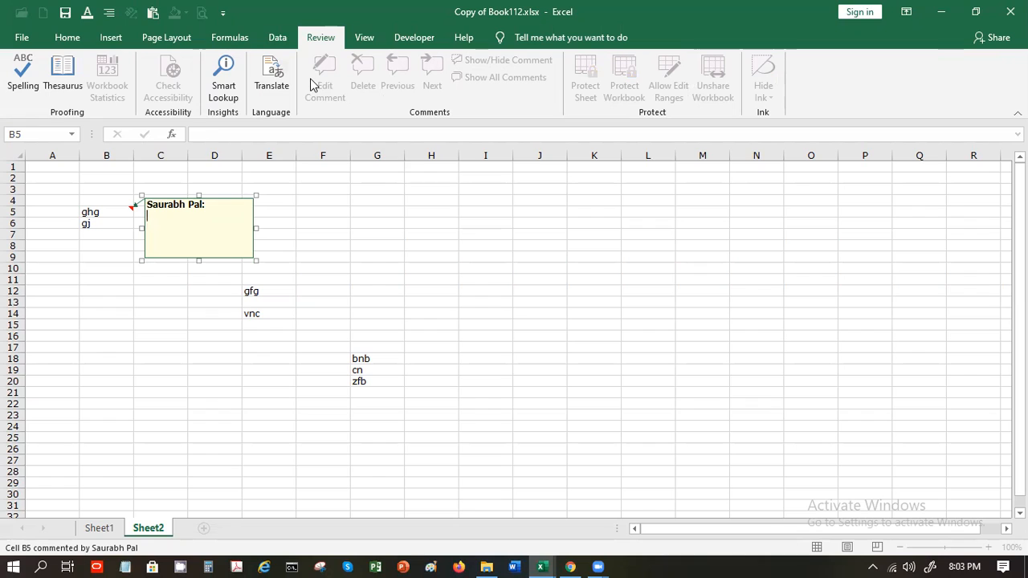
pyautogui.write('Check the value')
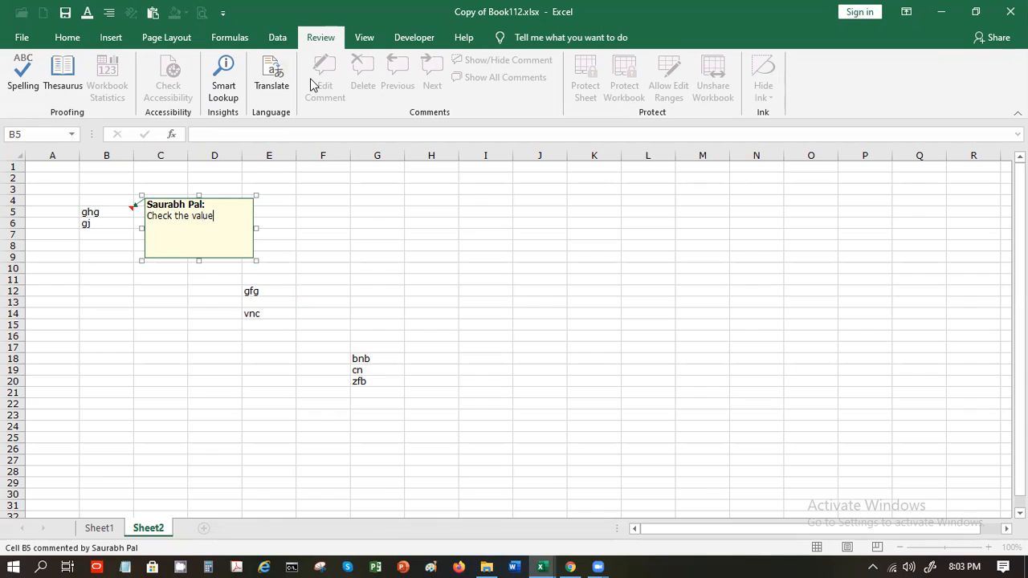
pyautogui.click(358, 221)
# Add a comment reading 'Data Incorrect' to cell E12
pyautogui.moveTo(102, 210)
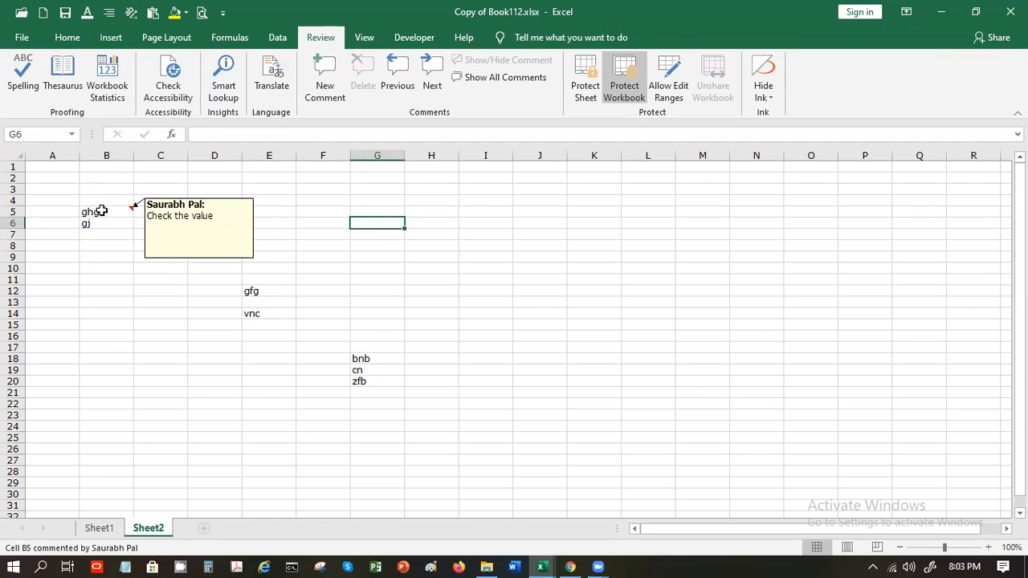
pyautogui.click(254, 291)
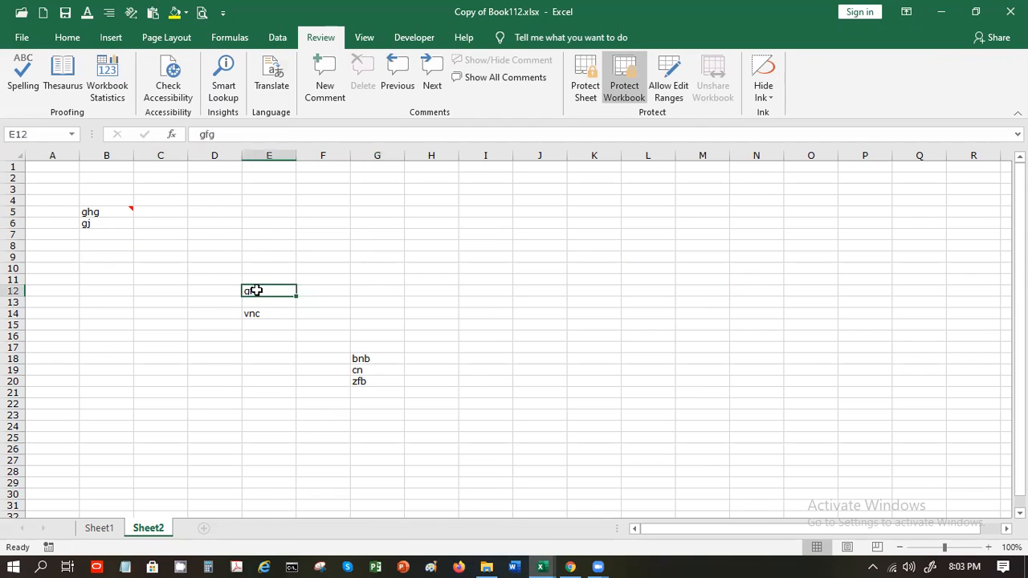
pyautogui.click(315, 80)
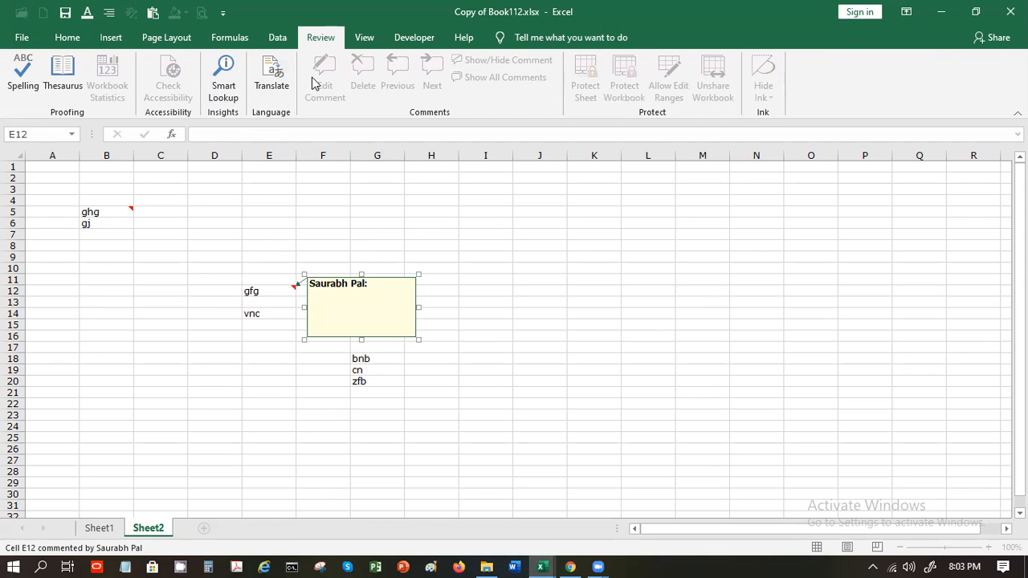
pyautogui.write('Ddata')
pyautogui.press('BackSpace')
pyautogui.press('BackSpace')
pyautogui.press('BackSpace')
pyautogui.press('BackSpace')
pyautogui.write('ata 1ncorrect')
pyautogui.click(508, 299)
# Add a comment reading 'New Data' to cell G18
pyautogui.click(391, 358)
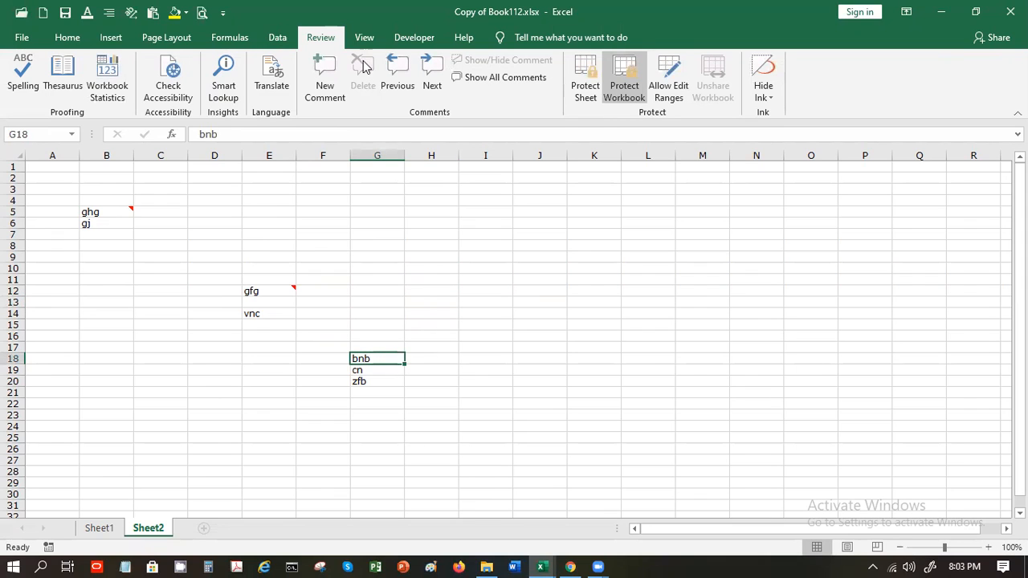
pyautogui.click(325, 72)
pyautogui.write('New Data')
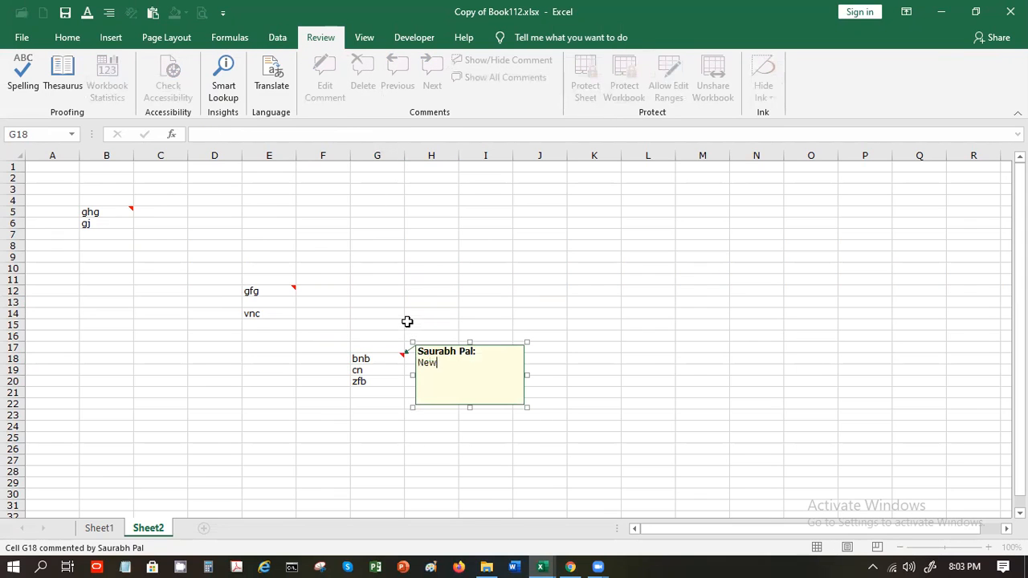
pyautogui.click(431, 281)
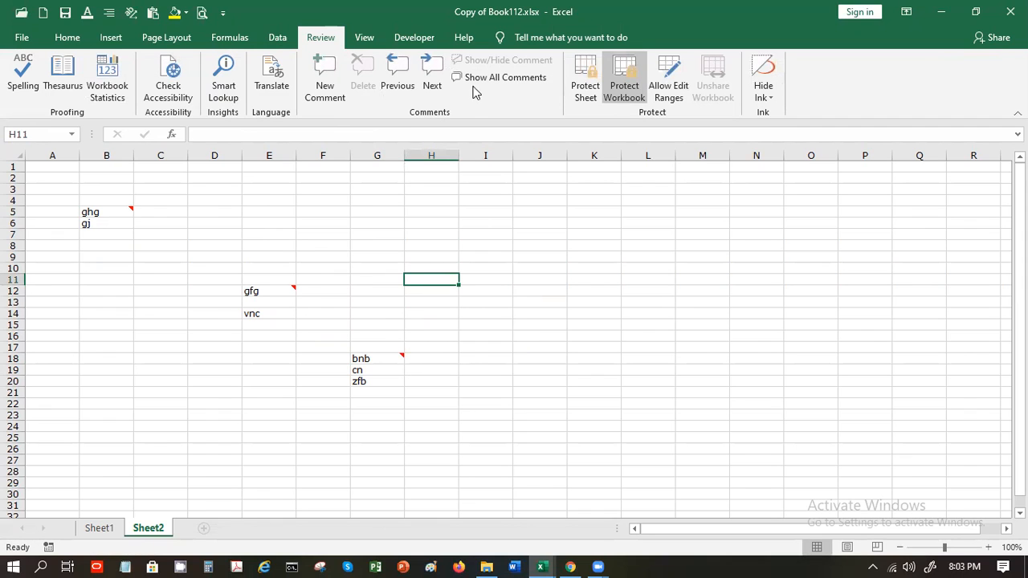
# Review the comments by toggling Show All Comments, then stepping through B5, E12 and G18
pyautogui.click(473, 77)
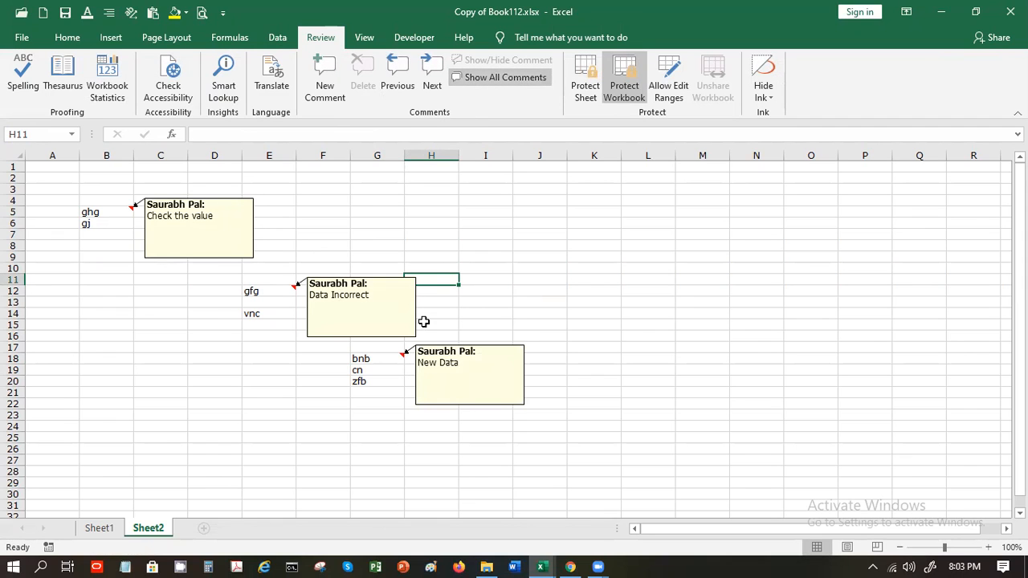
pyautogui.click(479, 78)
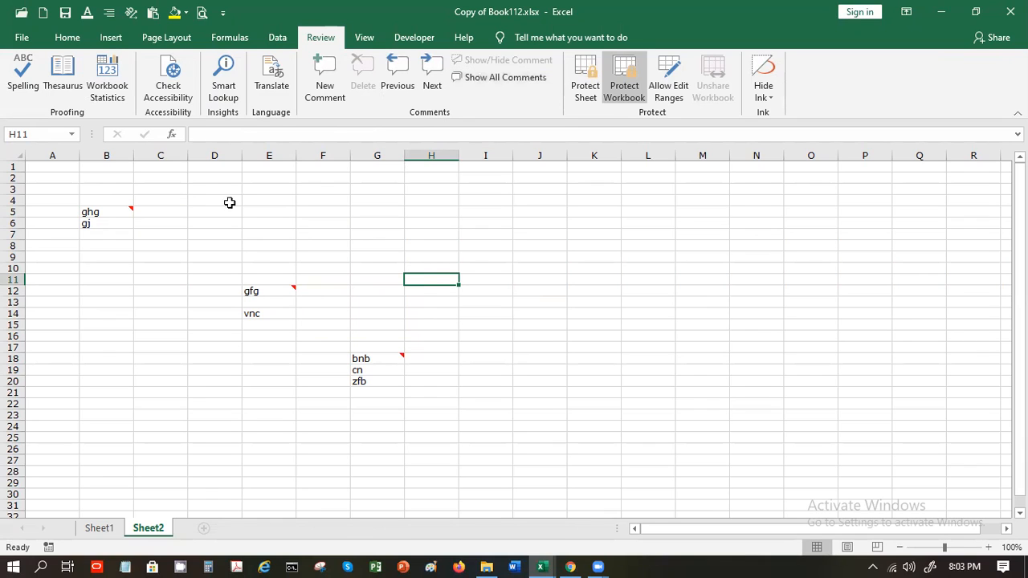
pyautogui.click(109, 212)
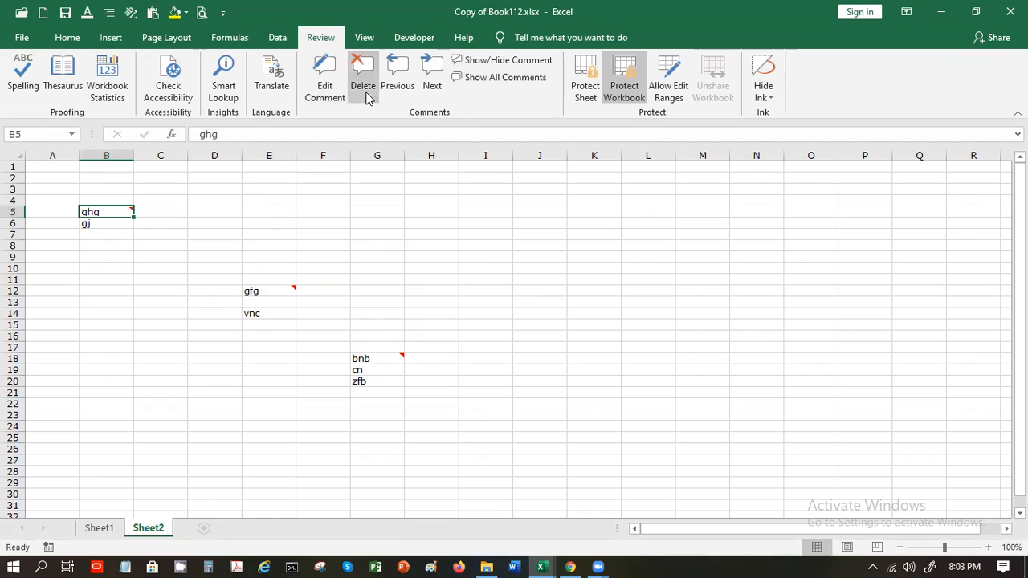
pyautogui.moveTo(124, 211)
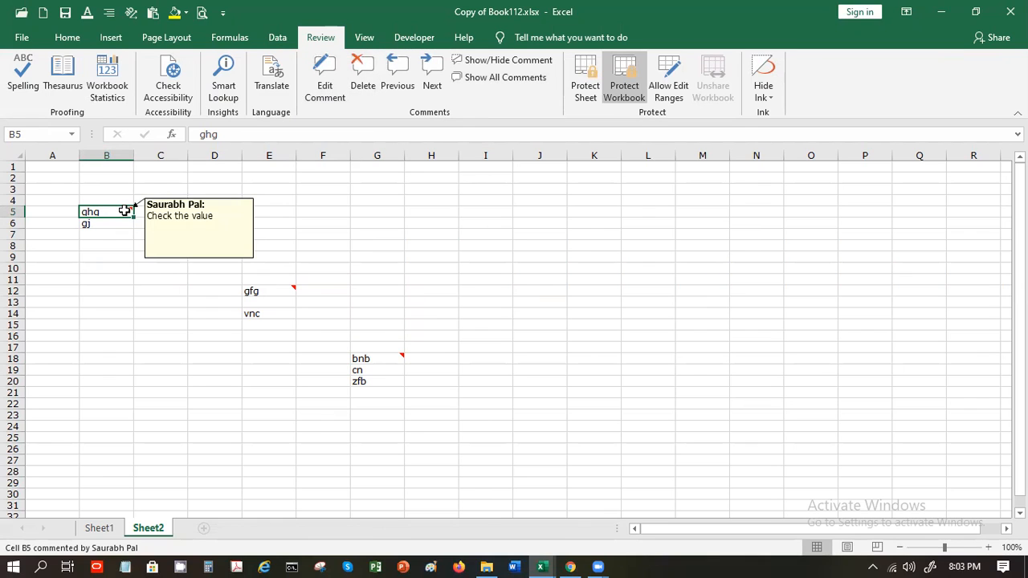
pyautogui.click(431, 77)
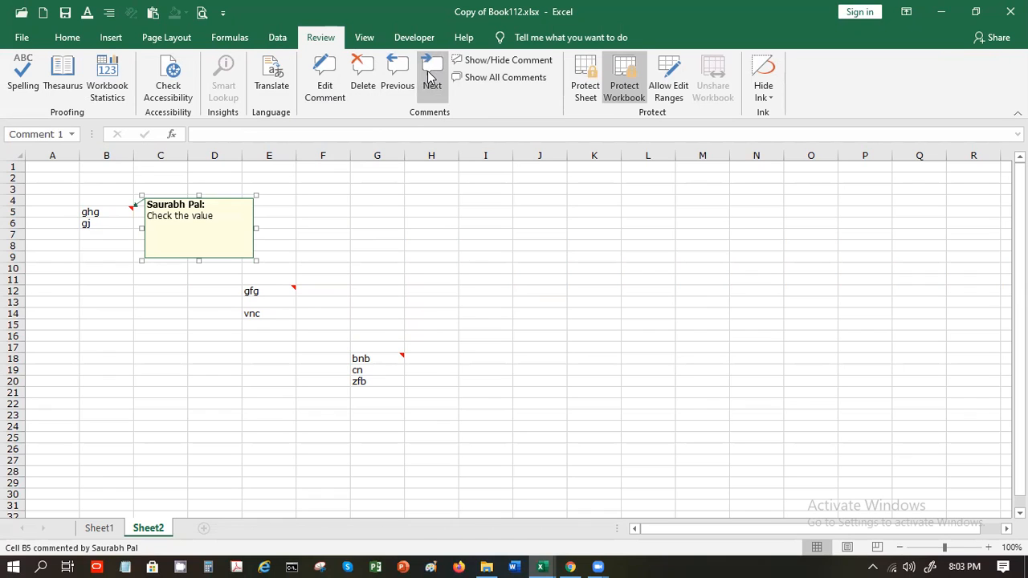
pyautogui.click(431, 78)
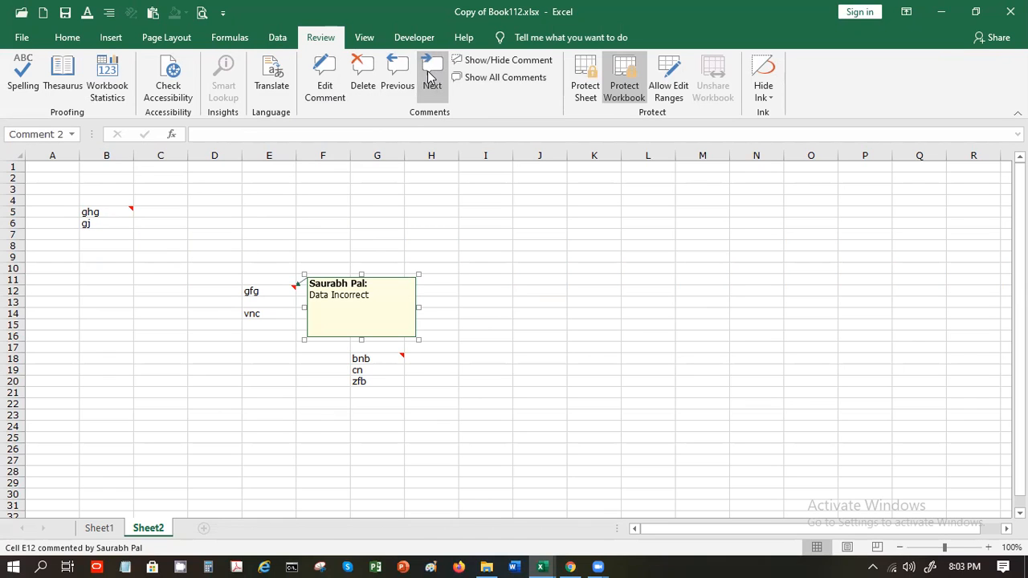
pyautogui.click(431, 78)
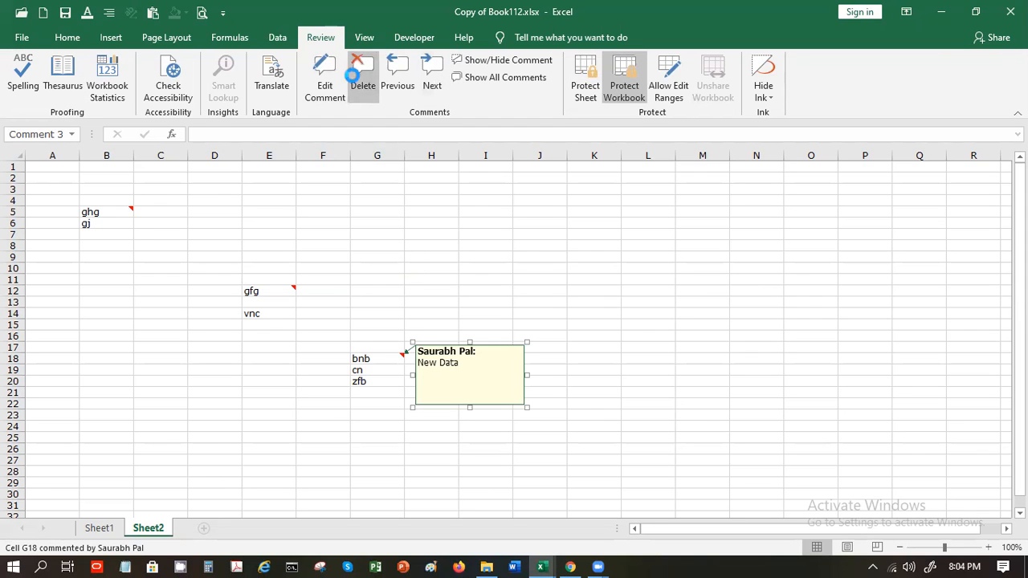
# Delete the comments on G18, B5 and E12, leaving cell H4 selected
pyautogui.click(355, 78)
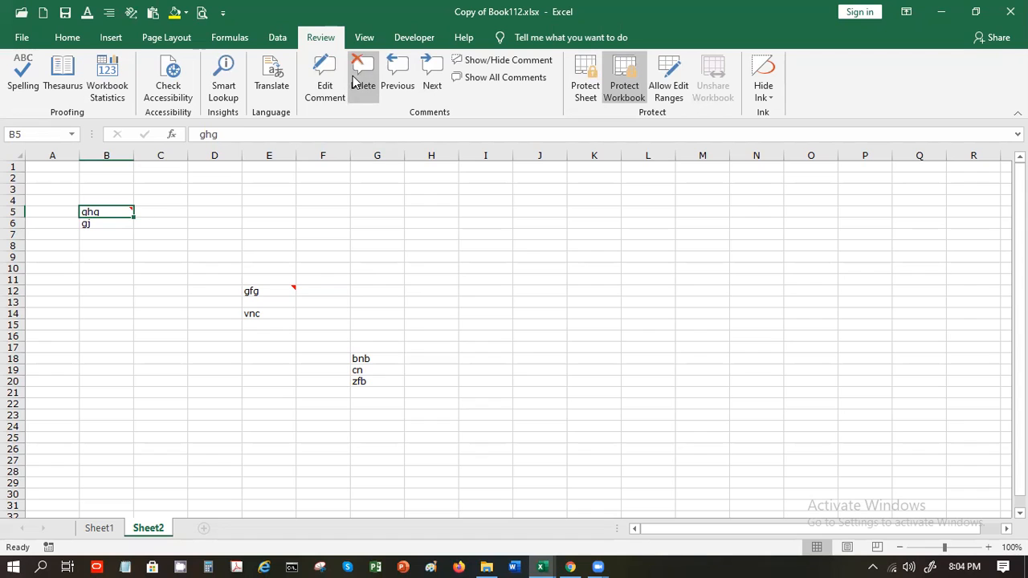
pyautogui.click(356, 78)
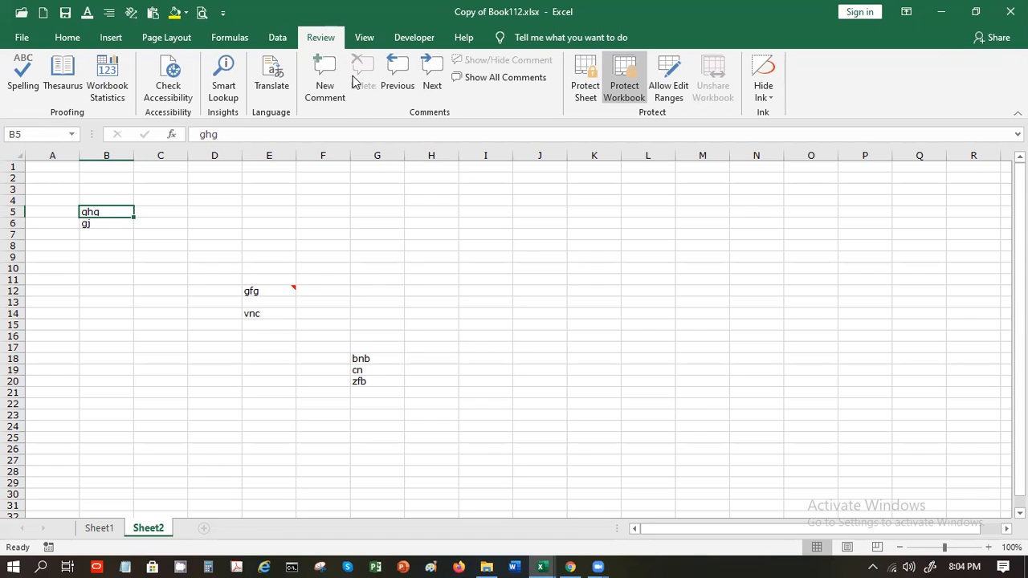
pyautogui.click(276, 289)
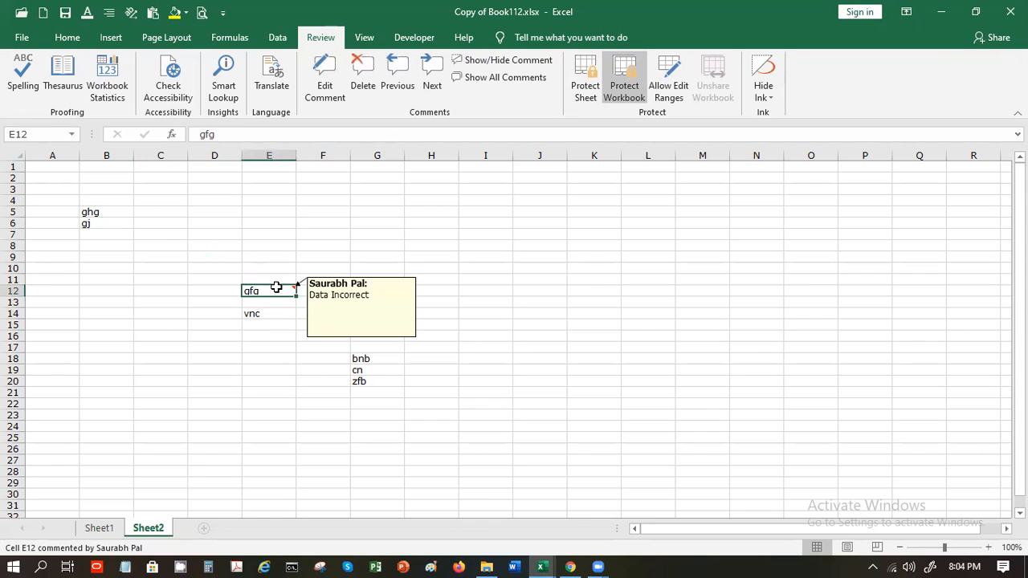
pyautogui.click(369, 75)
pyautogui.click(437, 195)
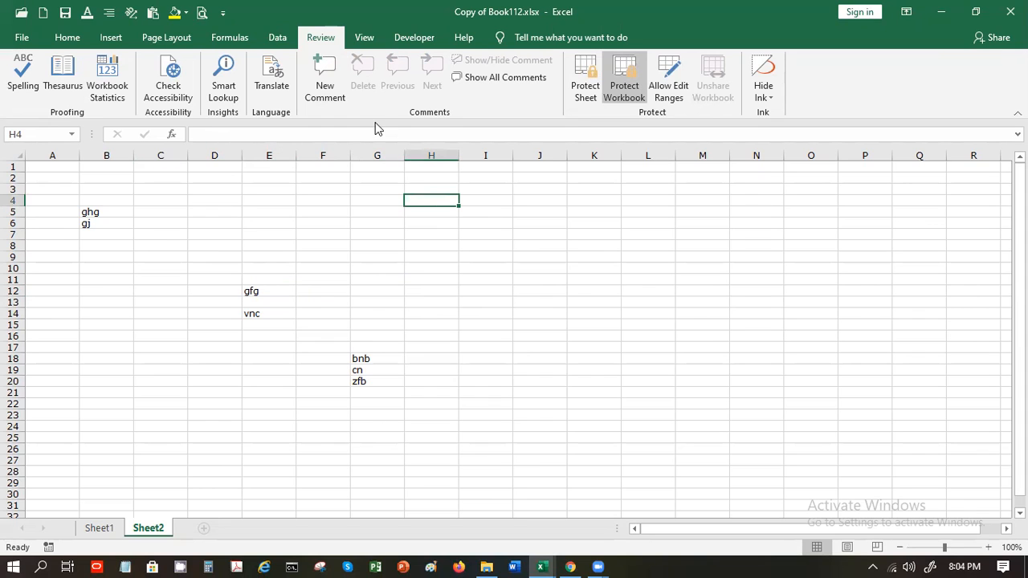
# Cycle through the Data, Formulas, Page Layout and Home ribbons, ending on Insert
pyautogui.click(278, 38)
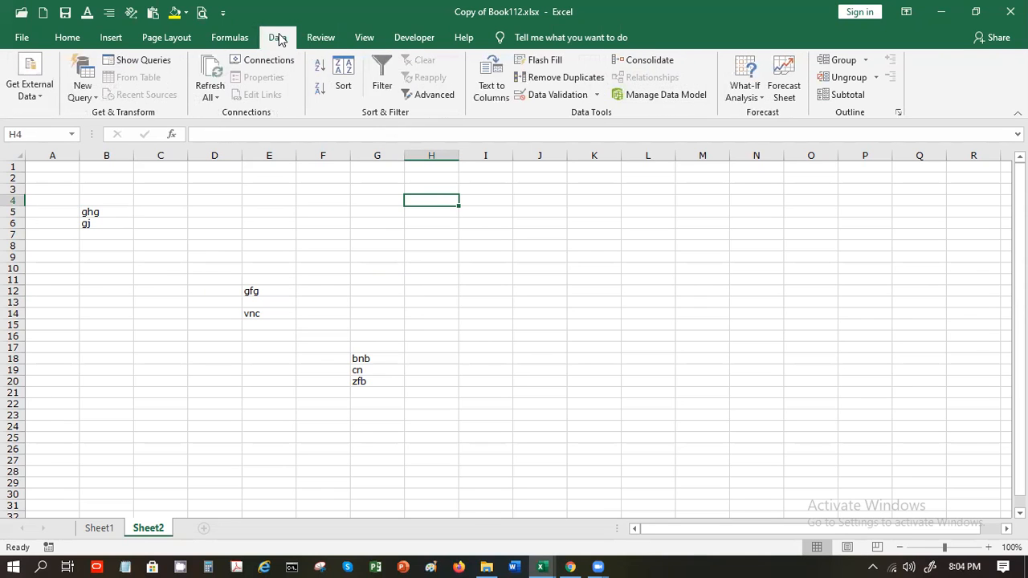
pyautogui.click(231, 38)
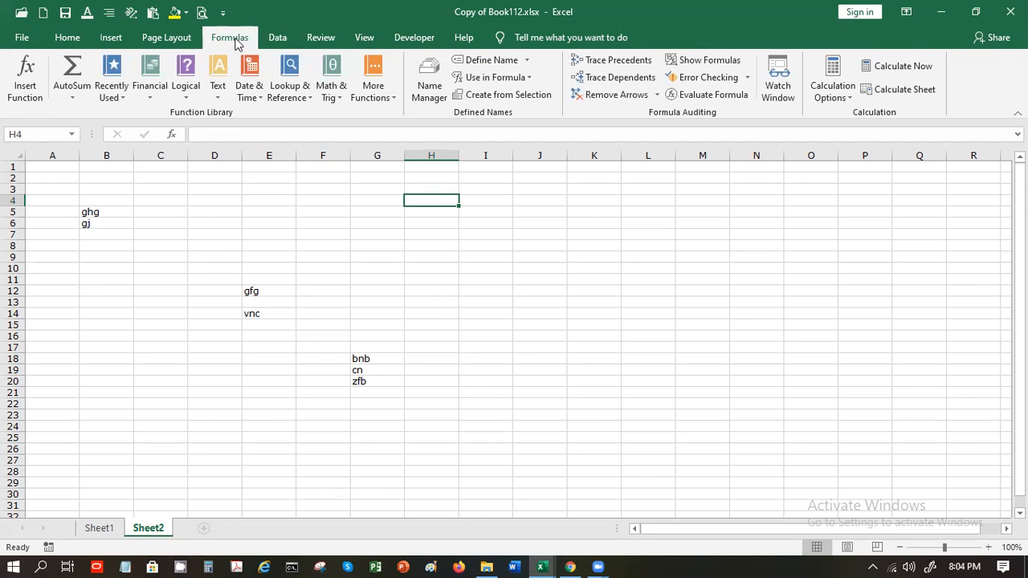
pyautogui.click(167, 37)
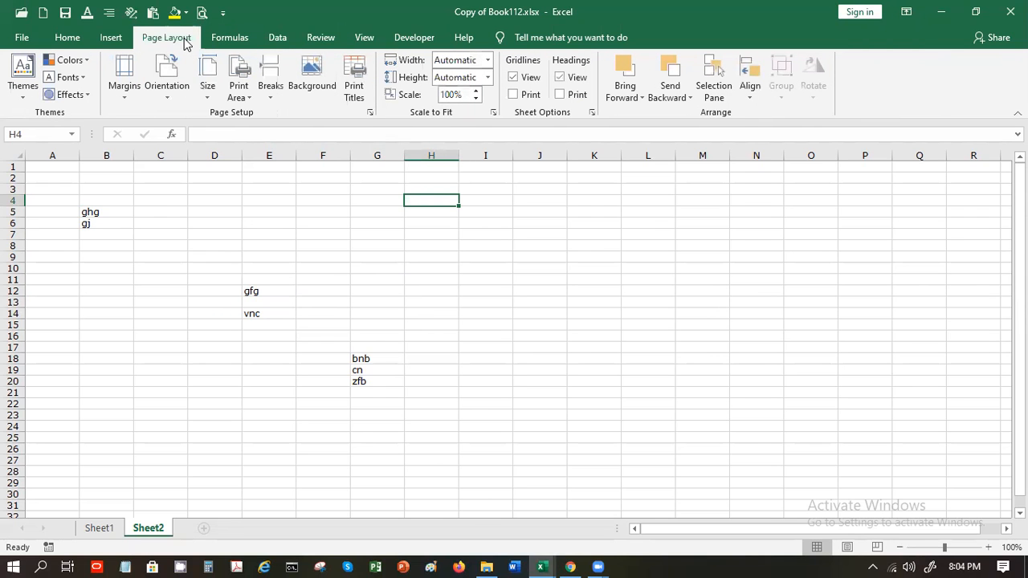
pyautogui.click(81, 42)
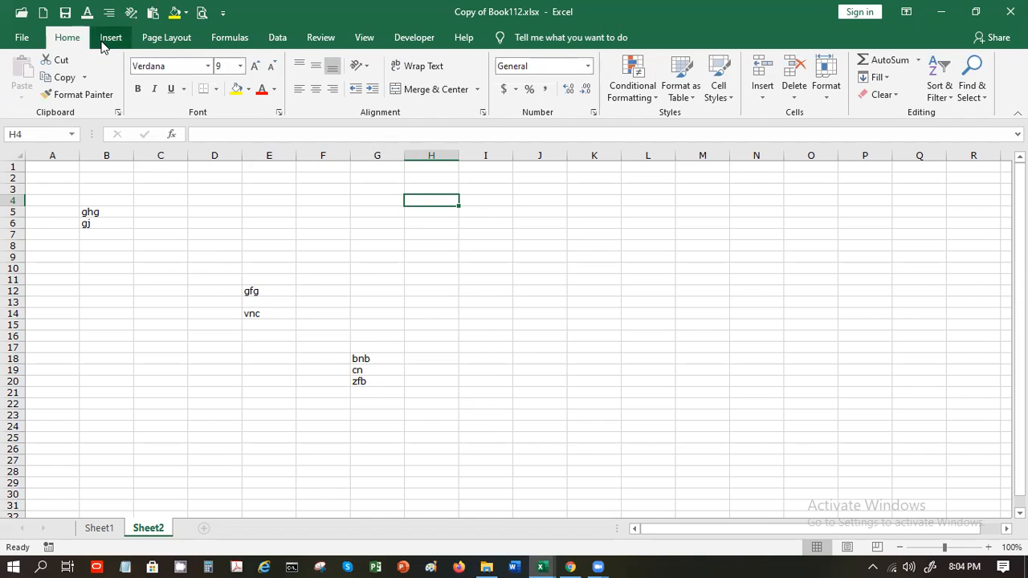
pyautogui.click(106, 40)
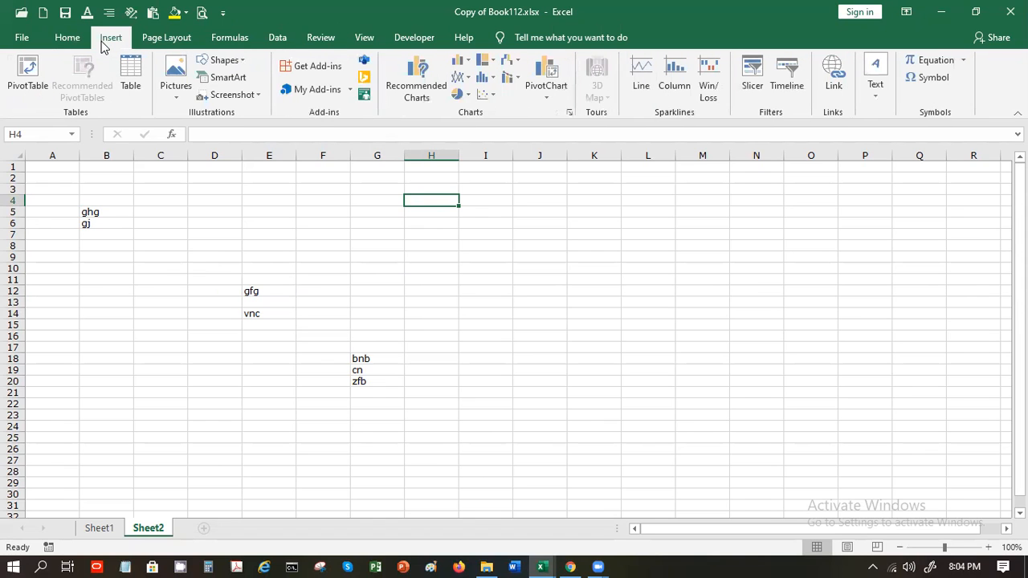